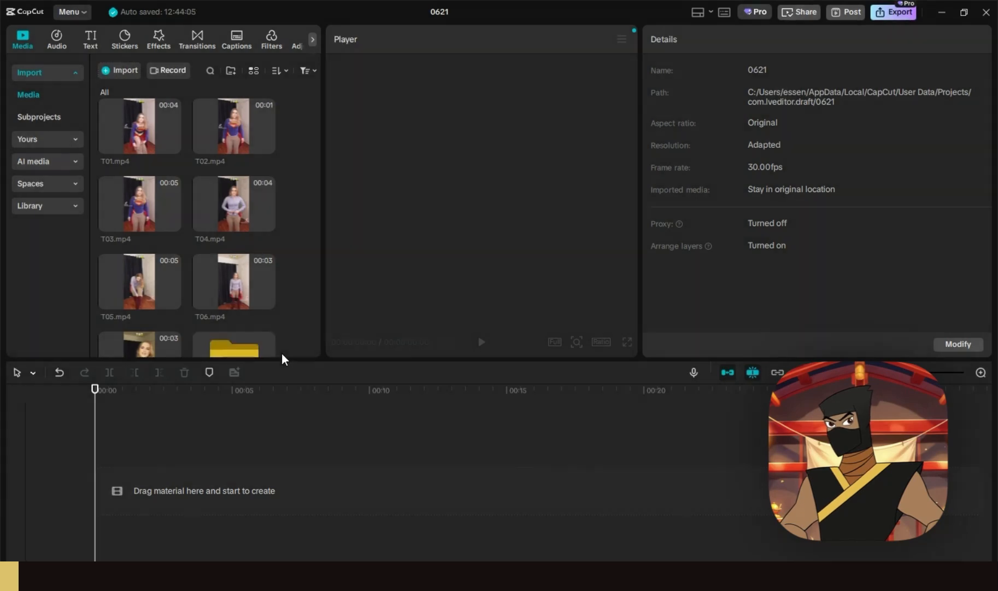
# - Rename the new media folder to Original Video
pyautogui.scroll(-1, 241, 309)
pyautogui.click(241, 309)
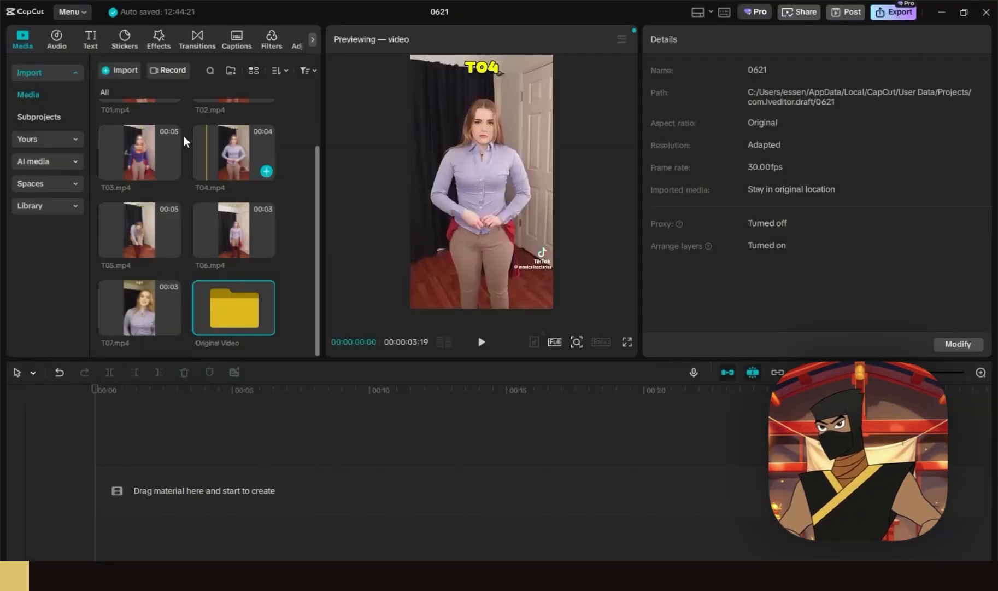
pyautogui.scroll(1, 158, 128)
# - Shift-select clips T01–T07, move them into Original Video, and bring in the second clip set
pyautogui.click(140, 115)
pyautogui.scroll(-1, 156, 164)
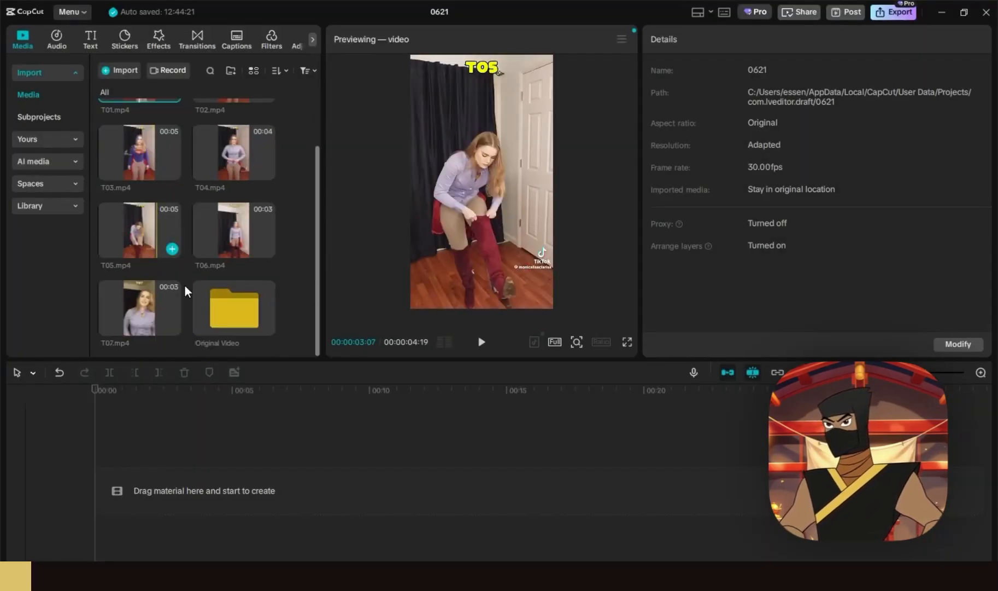
pyautogui.keyDown('shift'); pyautogui.click(145, 300); pyautogui.keyUp('shift')
pyautogui.press('Delete')
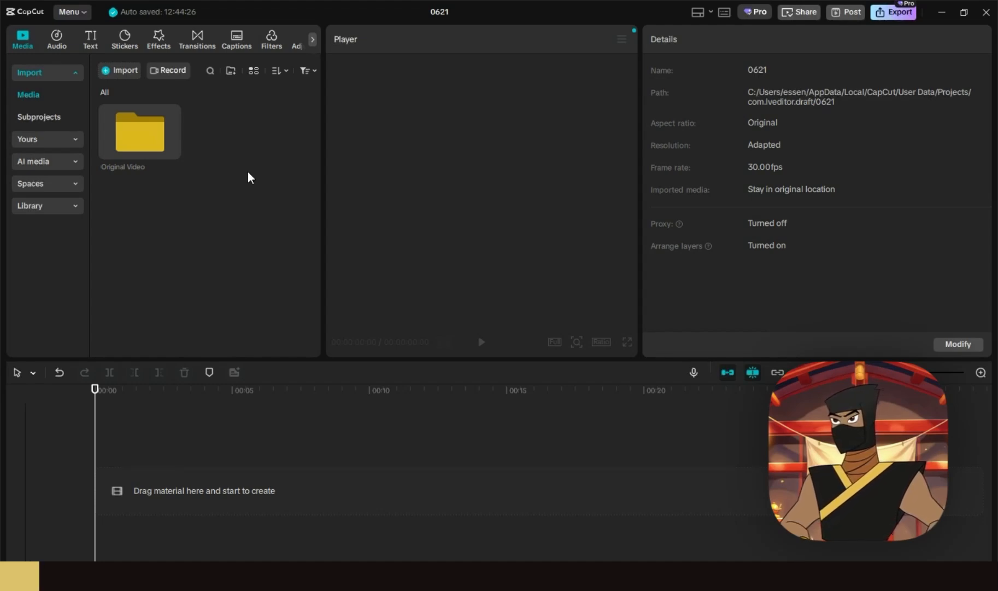
pyautogui.hotkey('ctrl', 'z')
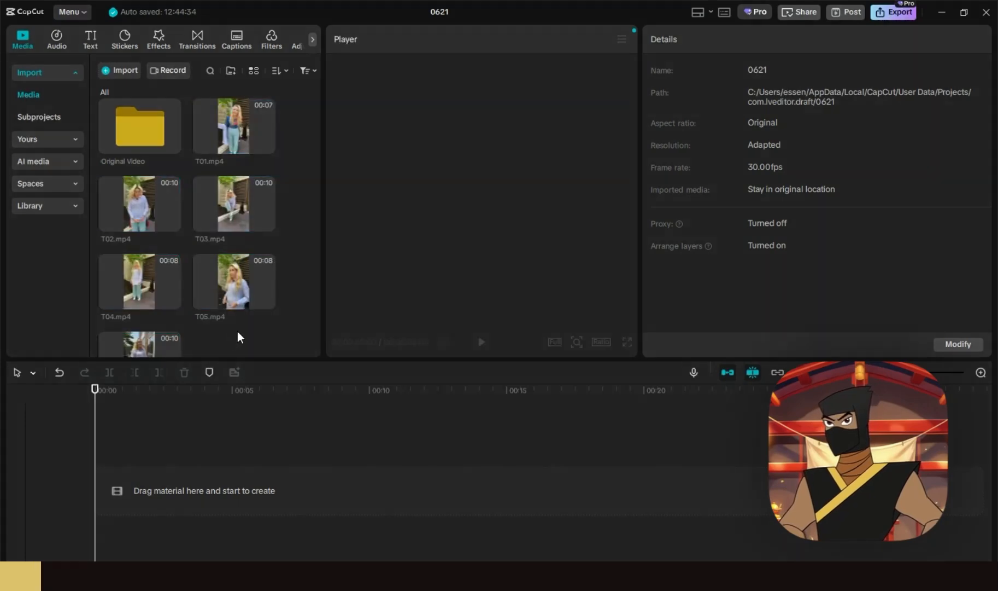
# - Name the newly created folder Footage
pyautogui.scroll(-2, 250, 268)
pyautogui.click(234, 329)
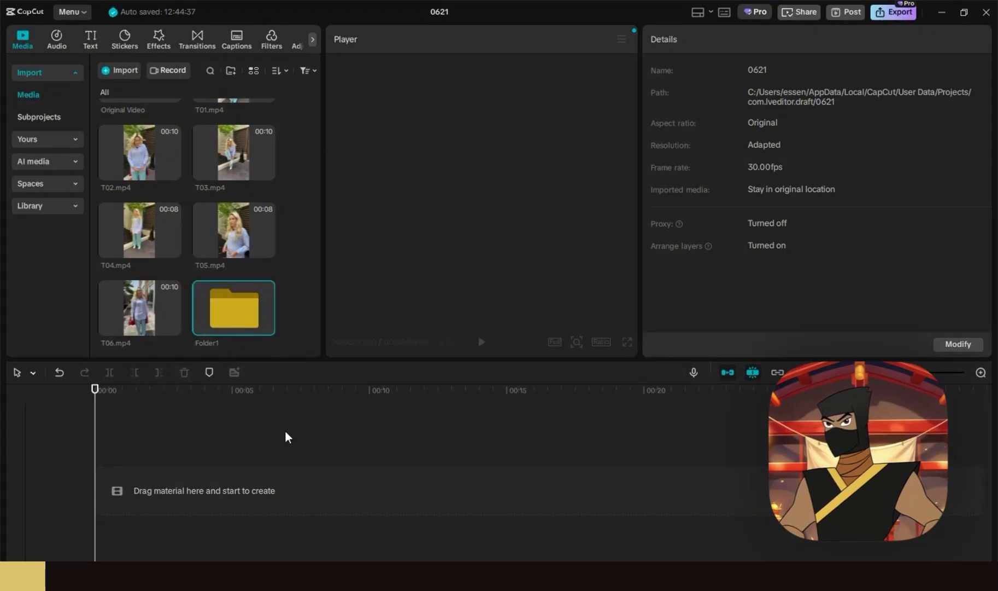
pyautogui.hotkey('ctrl', 'i')
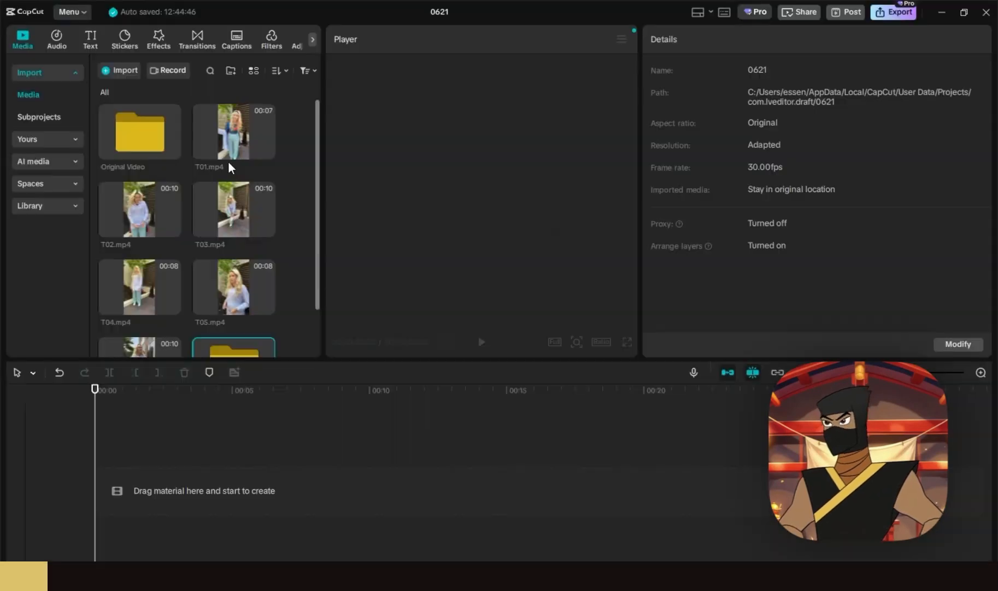
pyautogui.click(232, 136)
# - Move the outdoor clips into Footage and place T01–T07 on the timeline
pyautogui.scroll(-2, 233, 141)
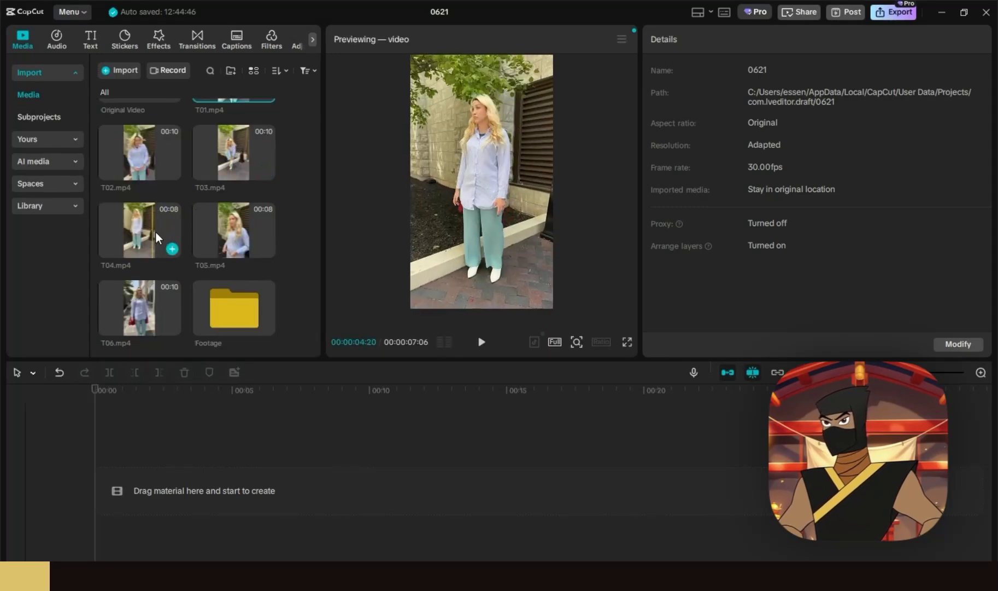
pyautogui.keyDown('shift'); pyautogui.click(142, 296); pyautogui.keyUp('shift')
pyautogui.moveTo(144, 296); pyautogui.dragTo(209, 310)
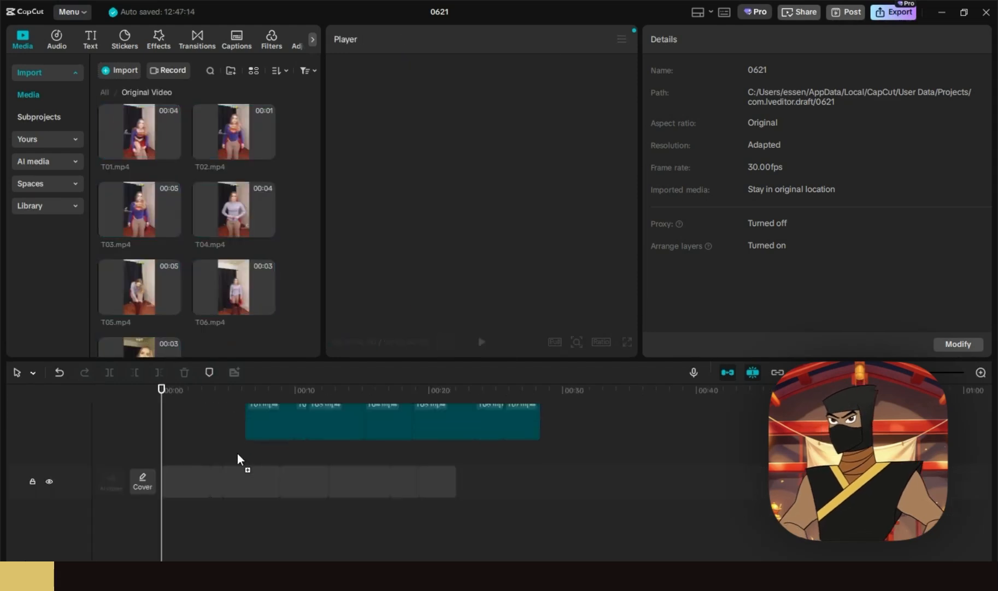
pyautogui.moveTo(238, 461); pyautogui.dragTo(224, 480)
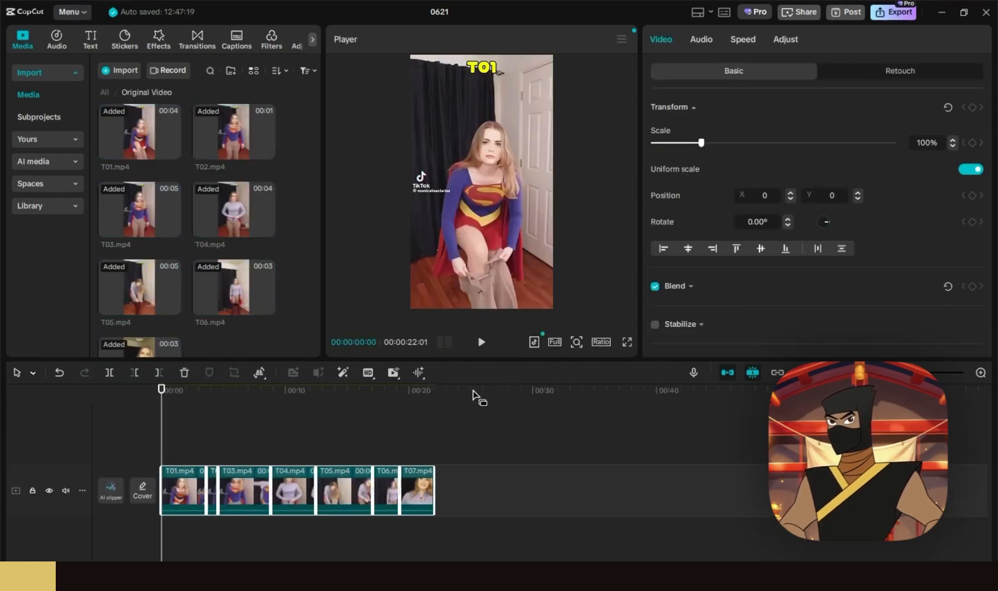
# - Add markers at the six clip boundaries, from the start of T02 through T07
pyautogui.moveTo(172, 390); pyautogui.dragTo(207, 382)
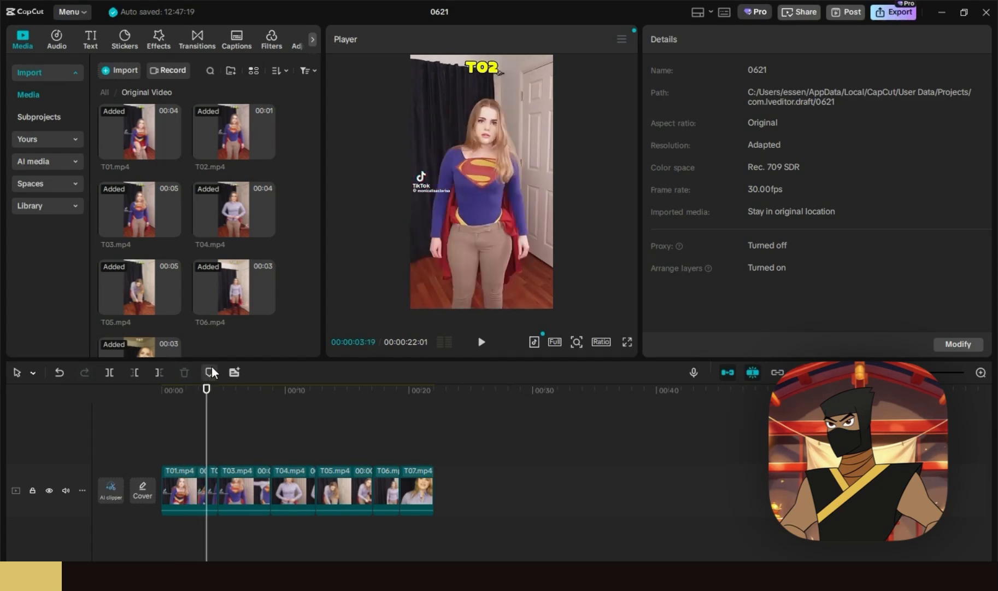
pyautogui.click(210, 371)
pyautogui.click(217, 389)
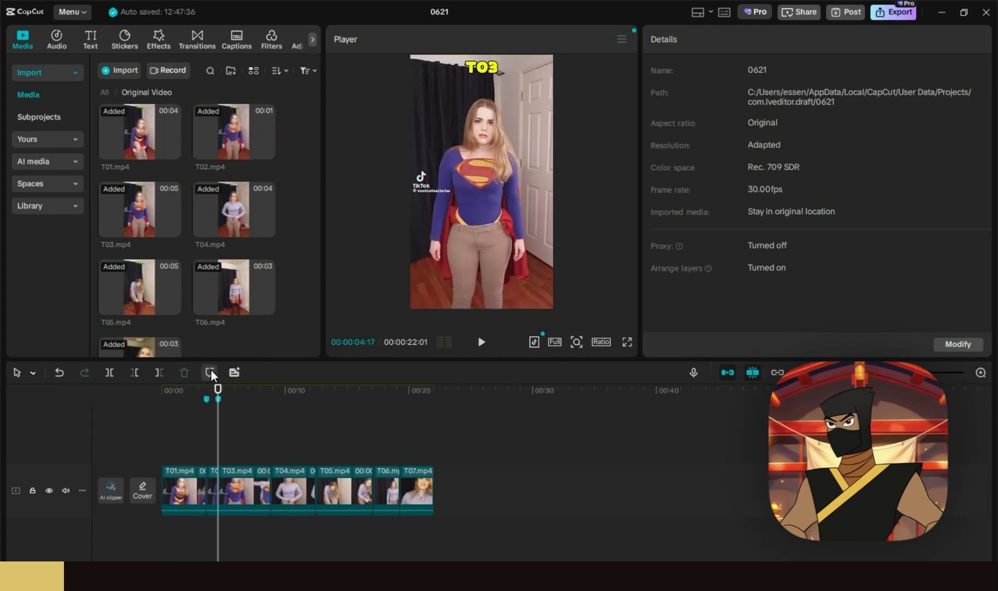
pyautogui.click(211, 371)
pyautogui.click(271, 389)
pyautogui.click(209, 371)
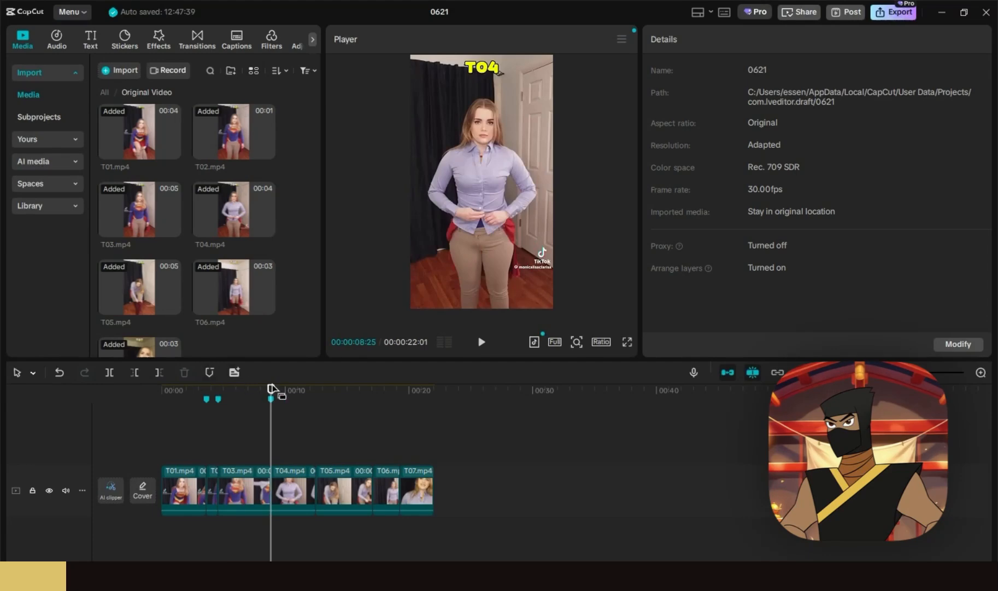
pyautogui.click(316, 389)
pyautogui.click(210, 372)
pyautogui.click(373, 390)
pyautogui.moveTo(382, 386); pyautogui.dragTo(400, 393)
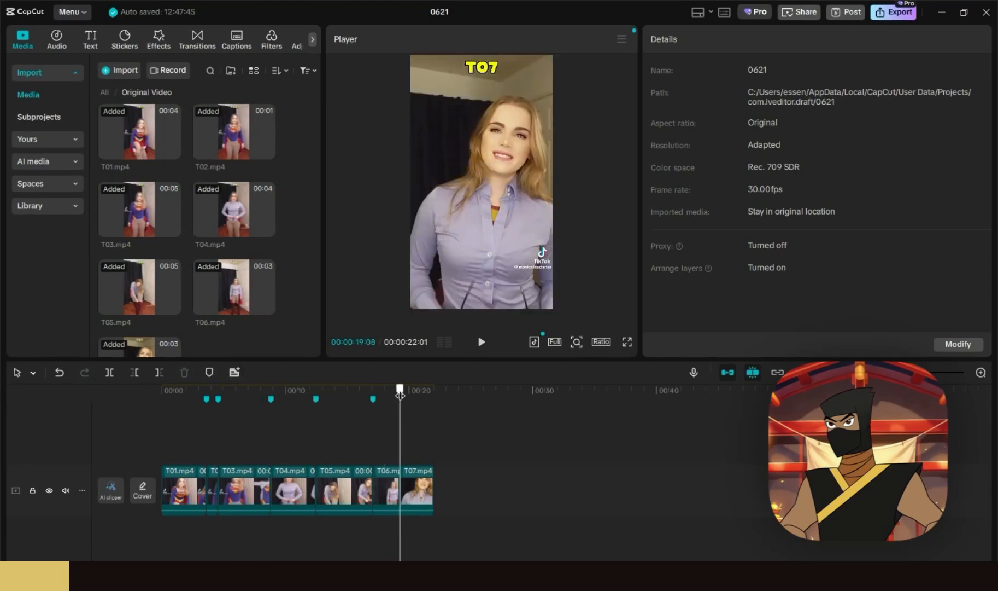
pyautogui.click(211, 371)
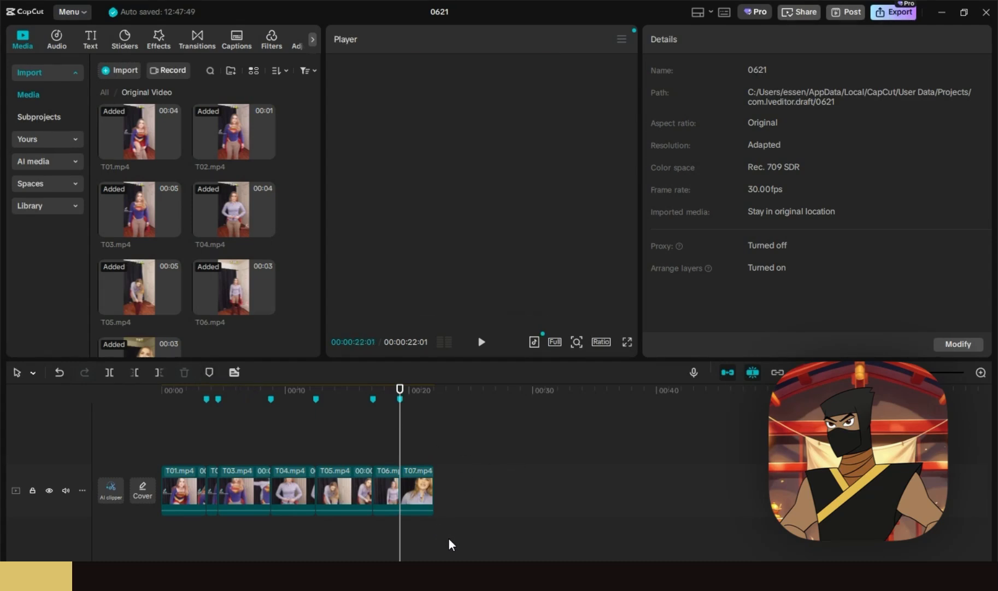
pyautogui.moveTo(448, 537); pyautogui.dragTo(159, 455)
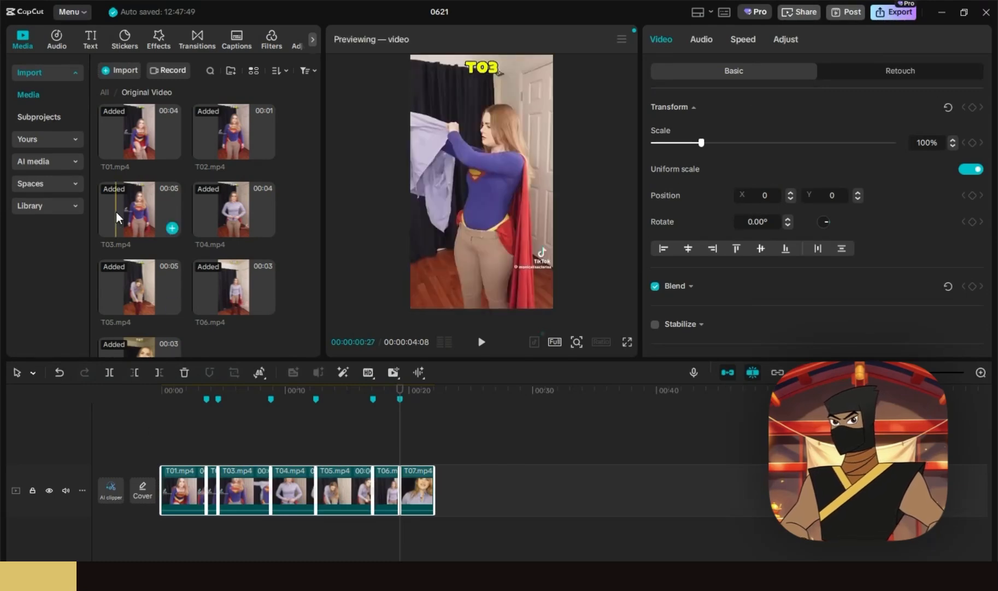
# - Add a marker at the end of the edit, after T07
pyautogui.click(111, 88)
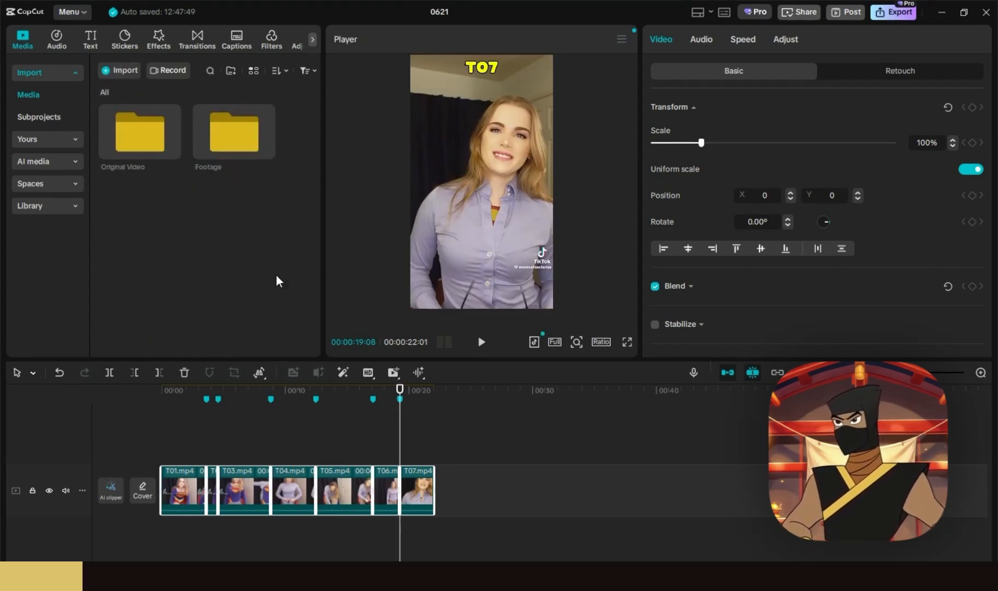
pyautogui.click(434, 390)
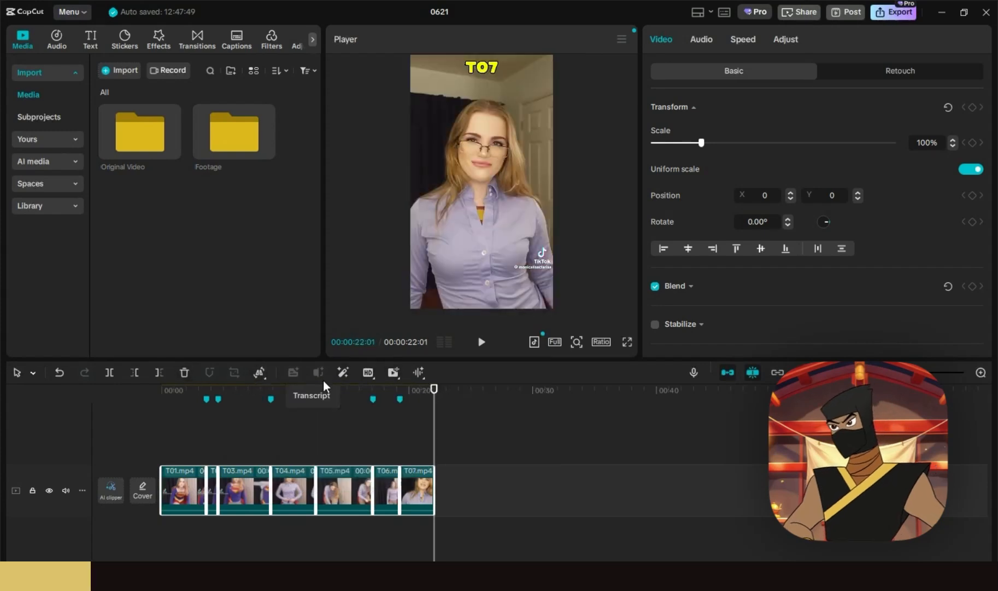
pyautogui.moveTo(407, 386)
pyautogui.click(418, 415)
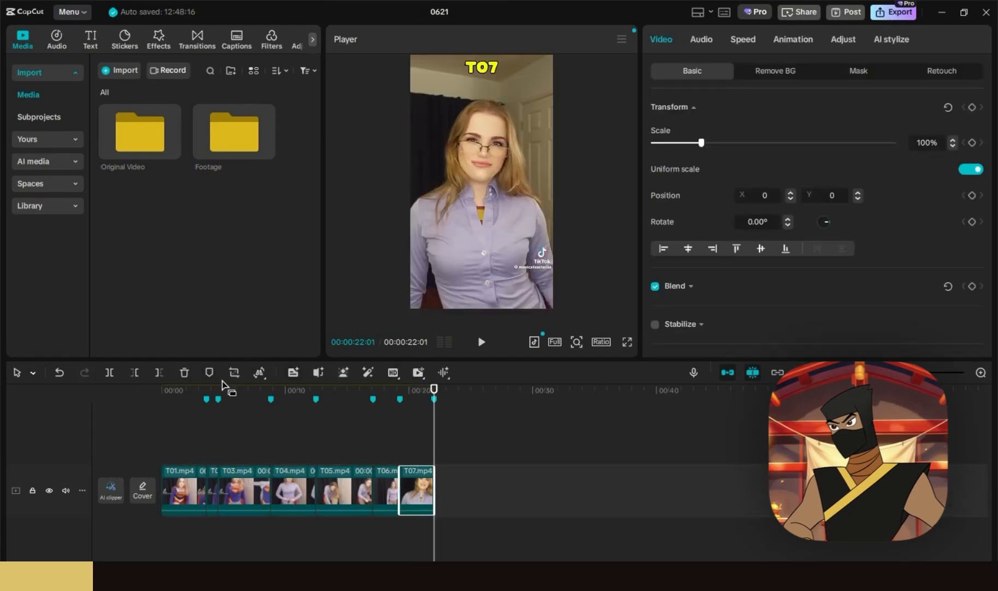
# - Add a marker at 00:00, then delete all clips from the timeline
pyautogui.click(355, 438)
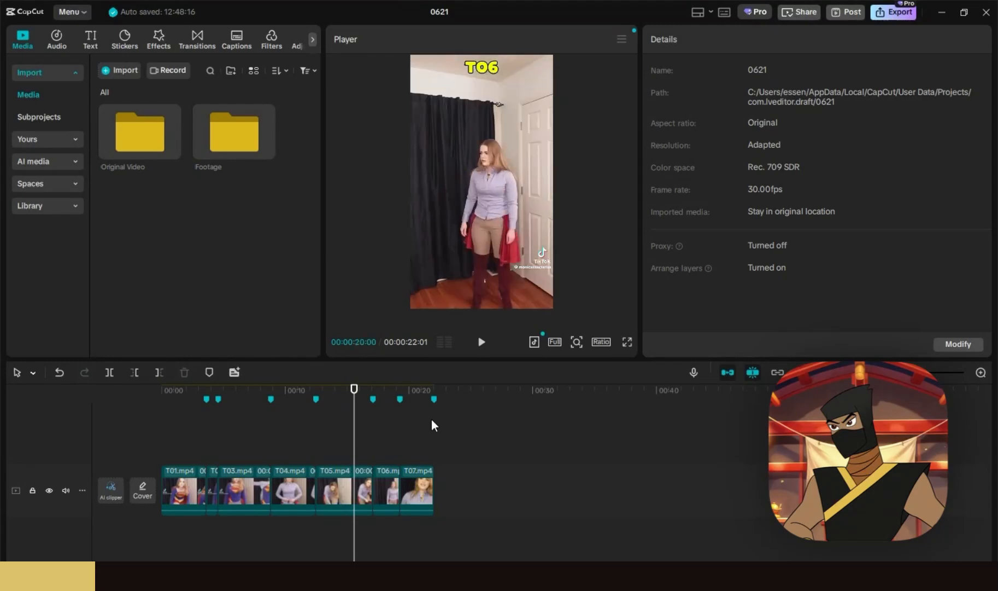
pyautogui.click(179, 395)
pyautogui.moveTo(179, 395); pyautogui.dragTo(153, 390)
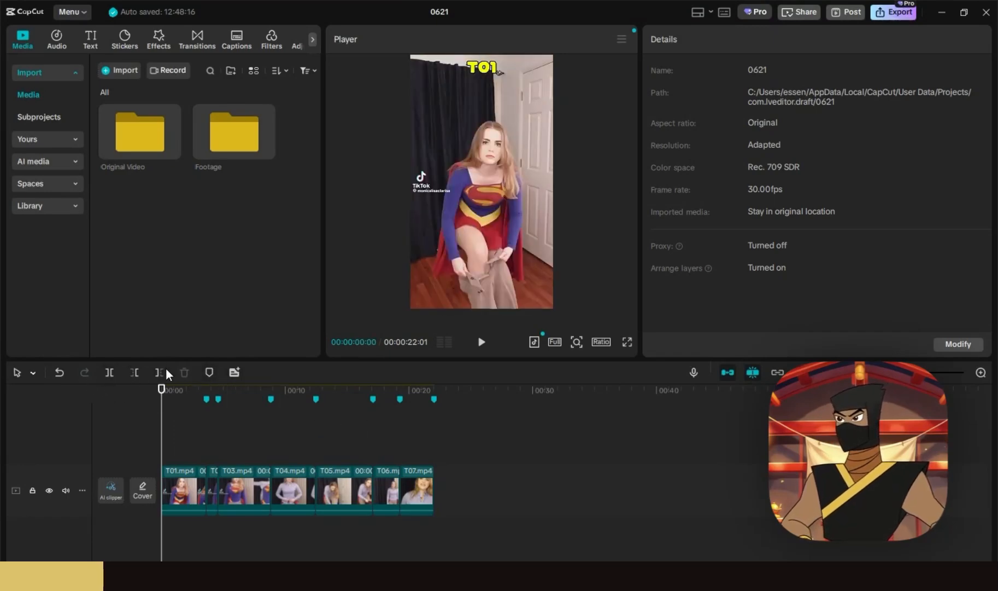
pyautogui.click(210, 371)
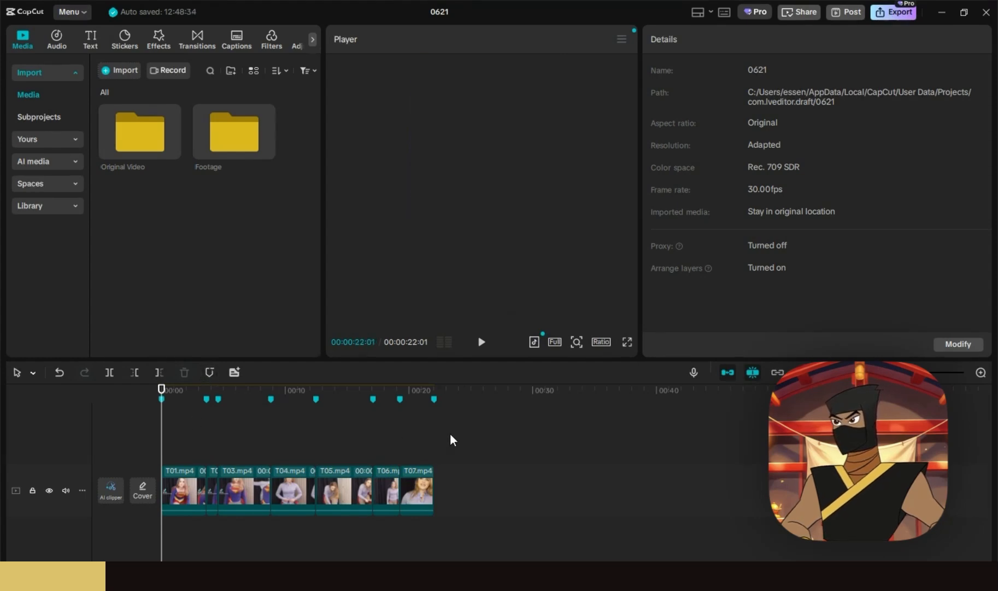
pyautogui.moveTo(536, 526); pyautogui.dragTo(161, 465)
pyautogui.press('Delete')
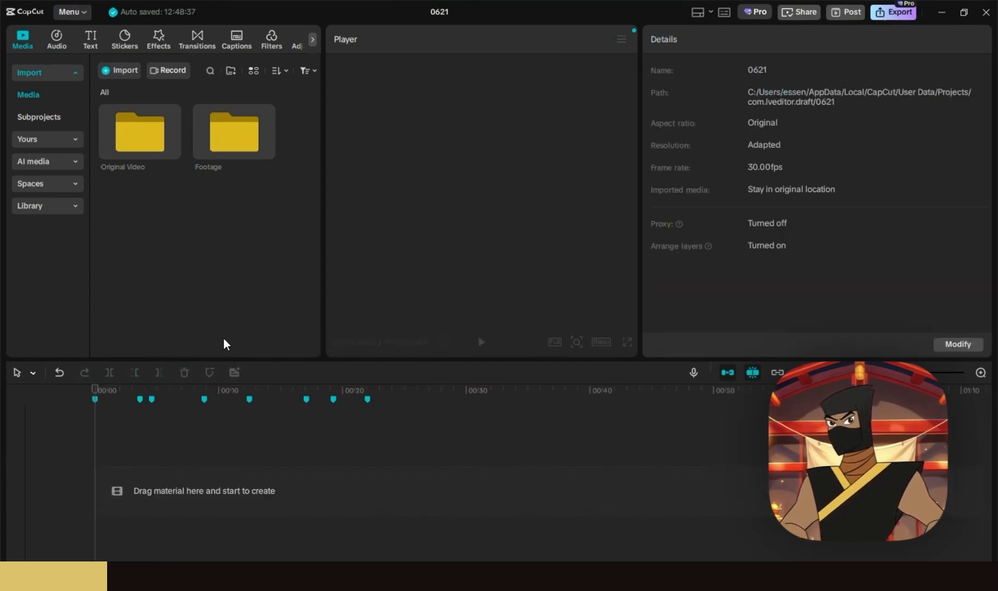
# - Place Footage clip T01 at the timeline start and trim away its first second
pyautogui.doubleClick(218, 143)
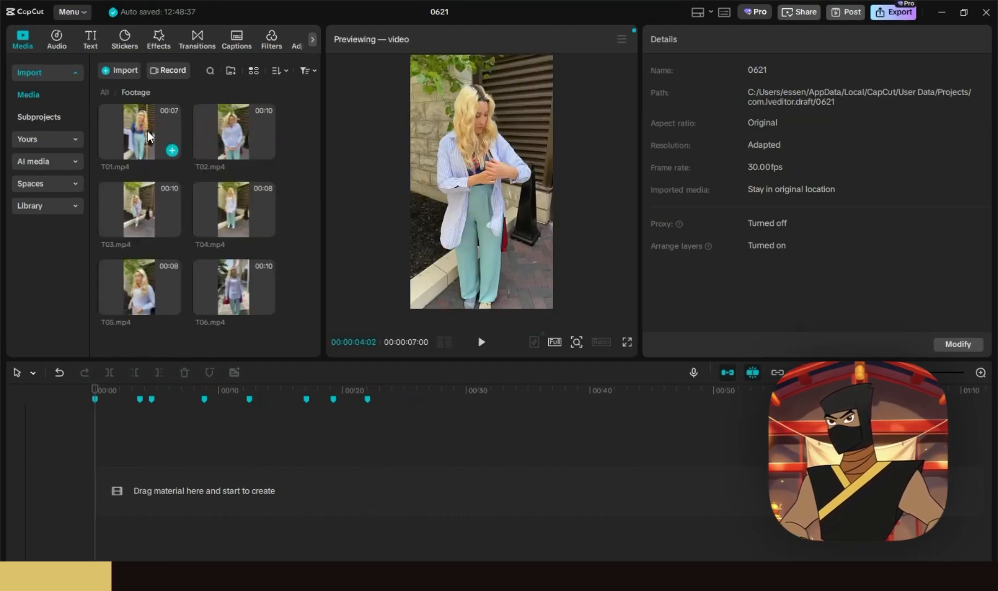
pyautogui.moveTo(147, 131); pyautogui.dragTo(179, 489)
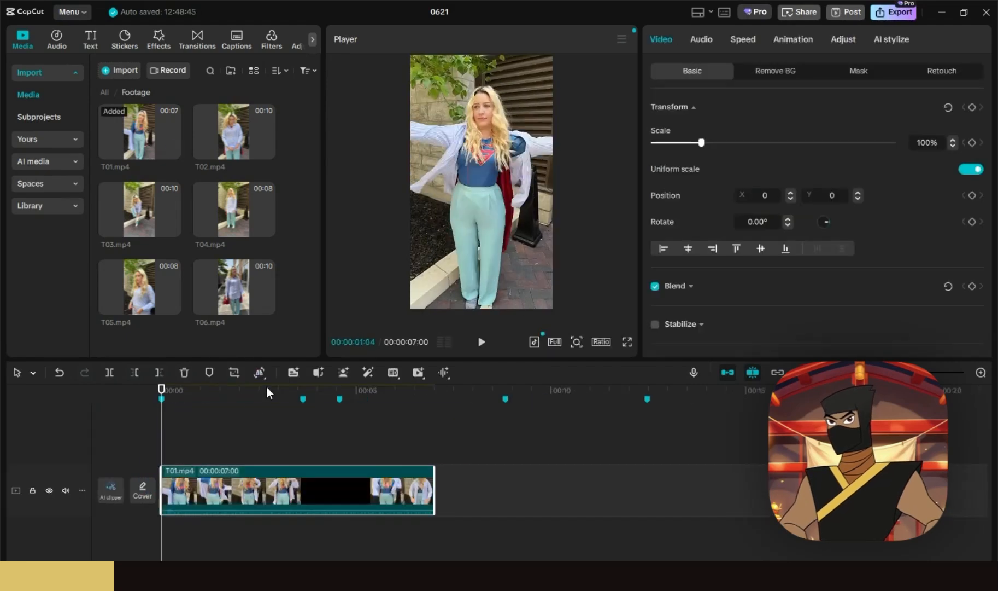
pyautogui.moveTo(163, 390); pyautogui.dragTo(209, 397)
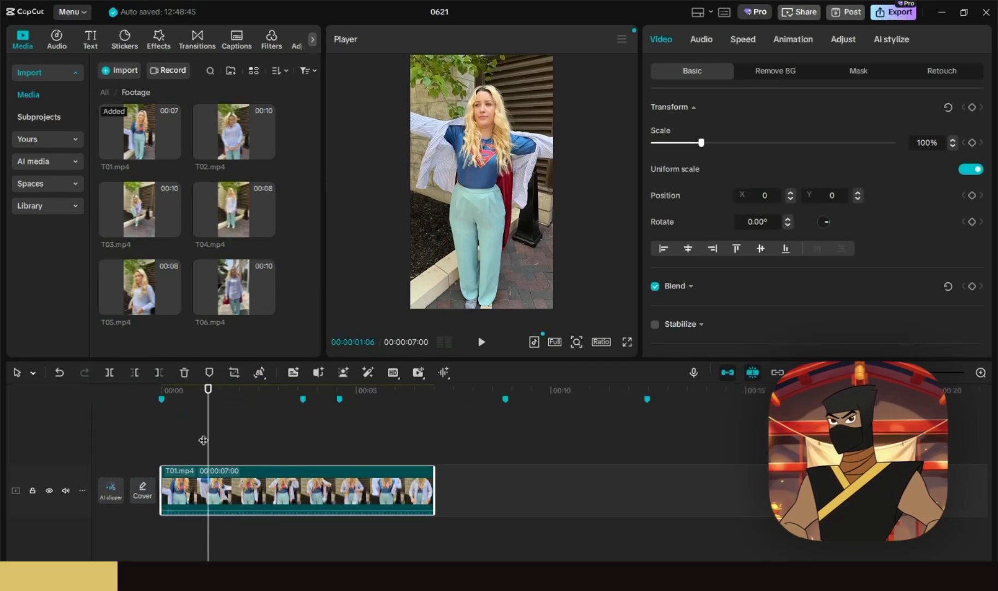
pyautogui.click(65, 491)
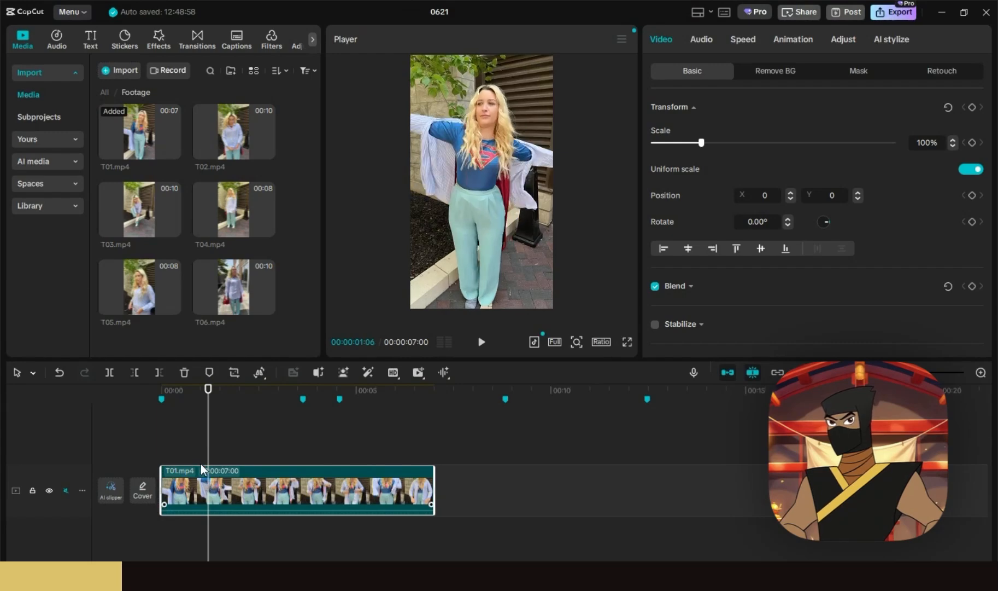
pyautogui.click(134, 373)
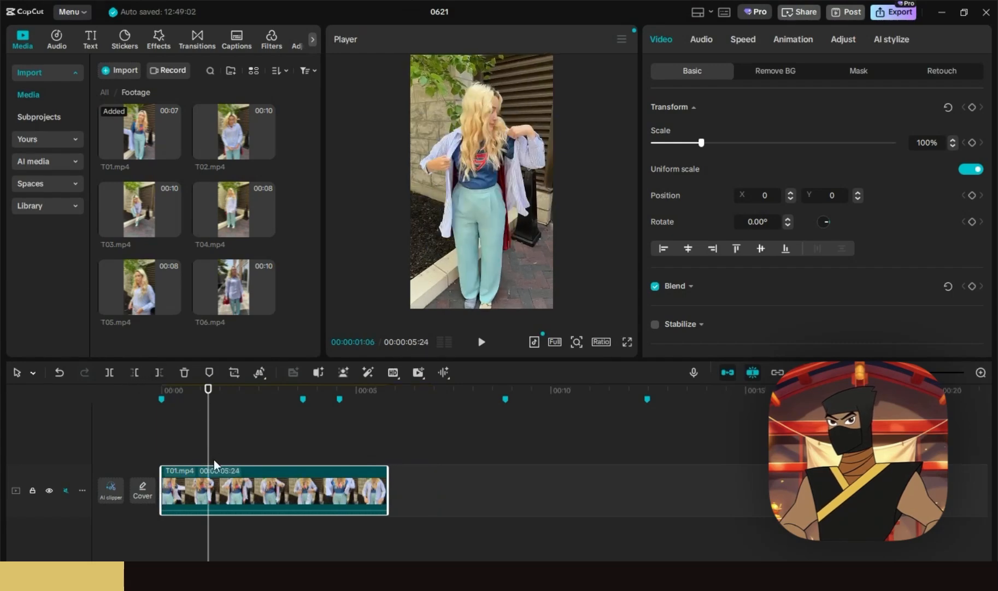
pyautogui.click(64, 489)
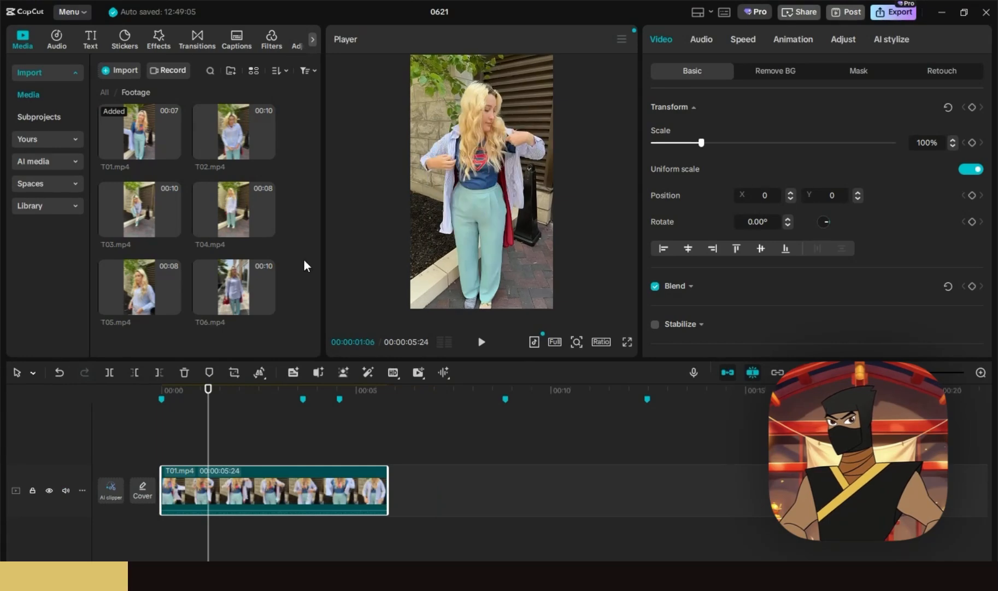
# - Separate T01's audio onto its own track and delete it
pyautogui.hotkey('alt', 'shift', 's')
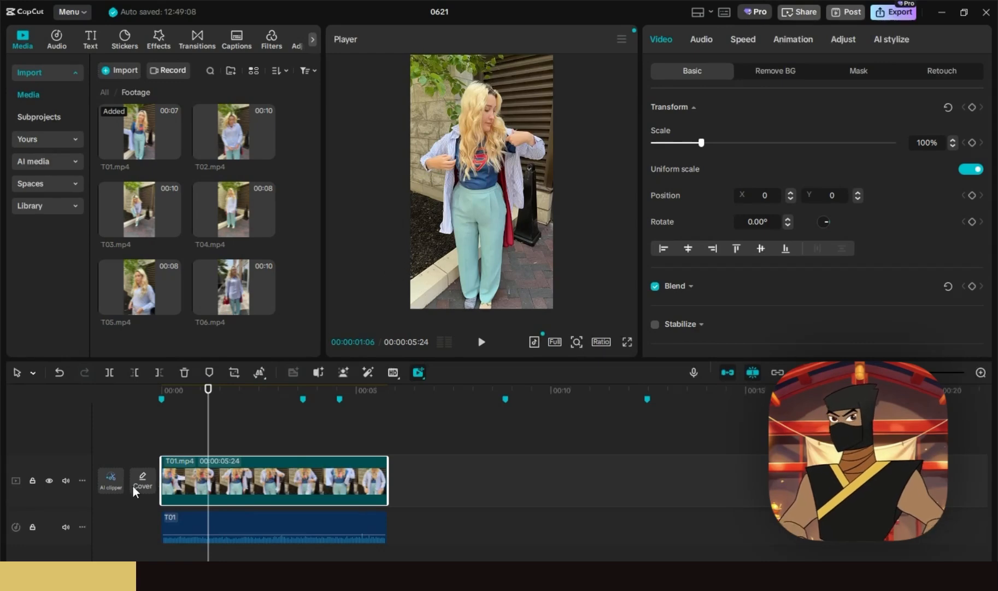
pyautogui.click(216, 526)
pyautogui.press('Delete')
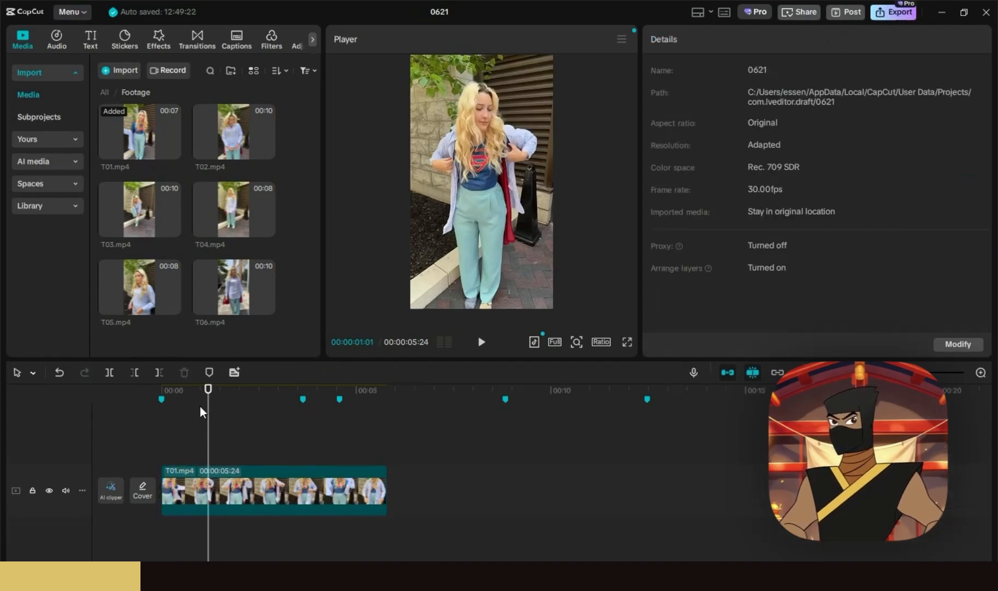
pyautogui.click(184, 391)
pyautogui.click(156, 387)
pyautogui.press('space')
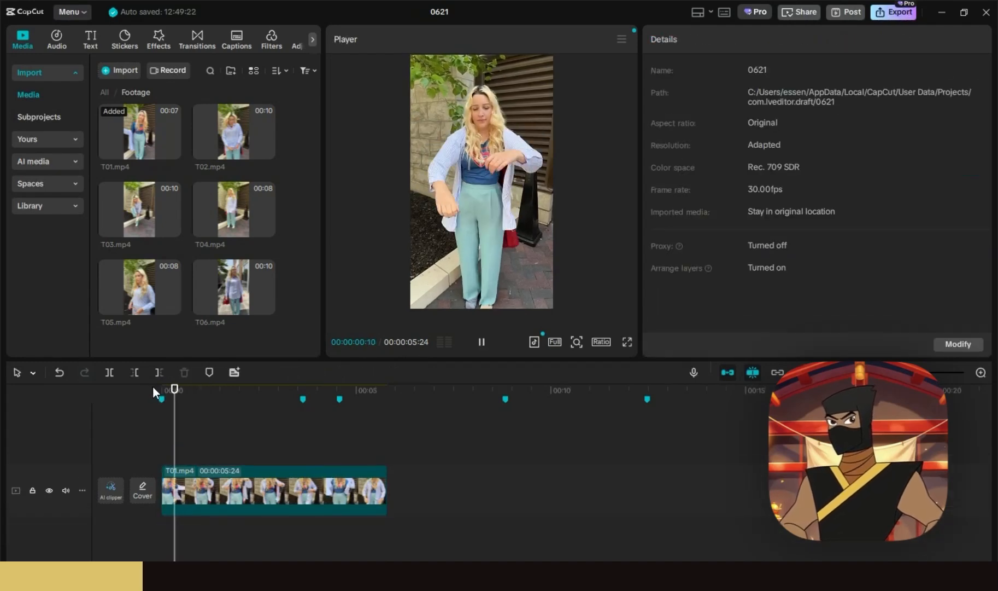
pyautogui.moveTo(162, 474); pyautogui.dragTo(228, 477)
pyautogui.hotkey('ctrl', 'z')
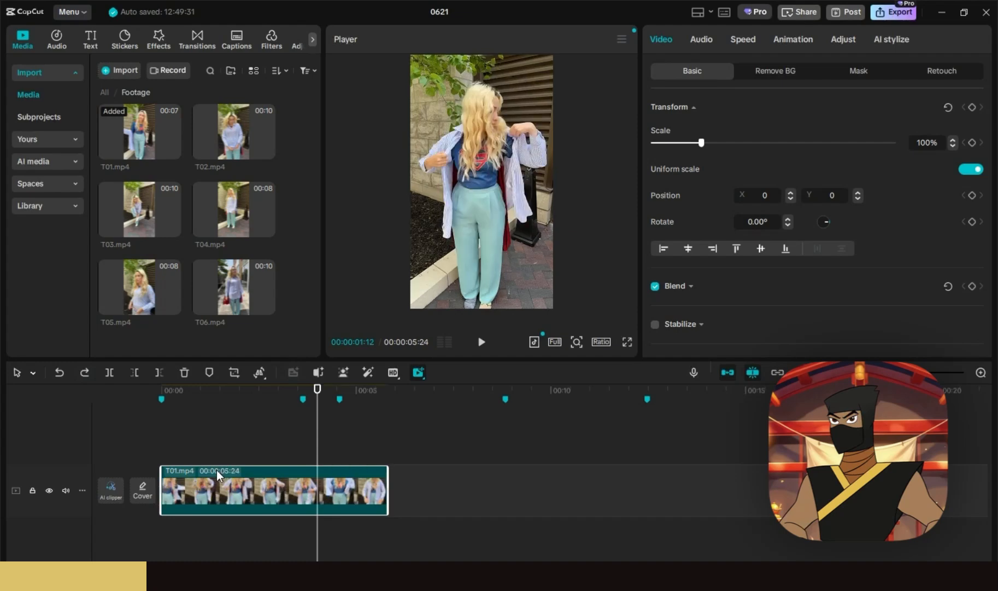
pyautogui.click(749, 40)
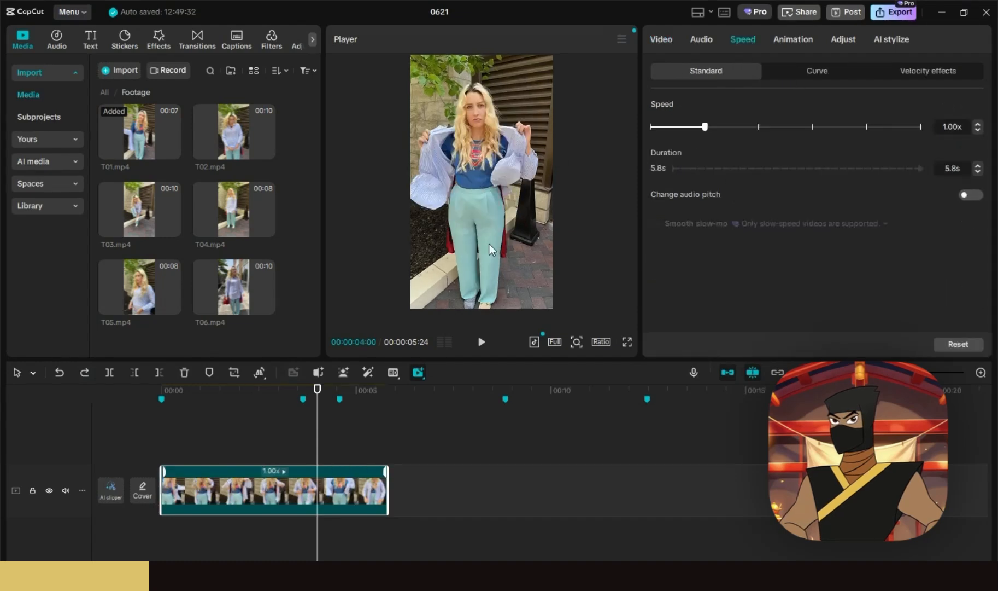
pyautogui.moveTo(384, 470); pyautogui.dragTo(301, 470)
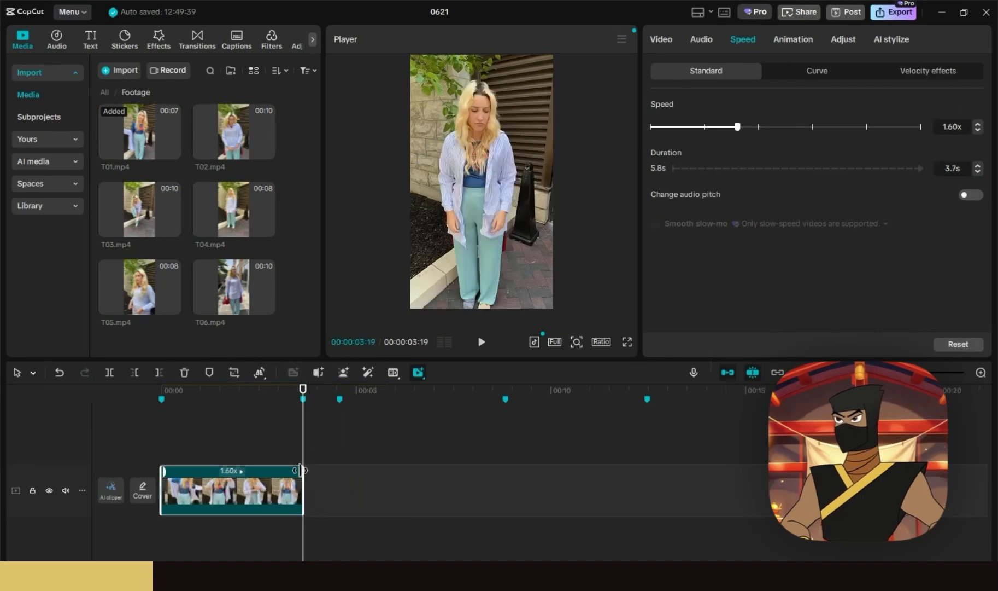
pyautogui.moveTo(174, 405); pyautogui.dragTo(146, 384)
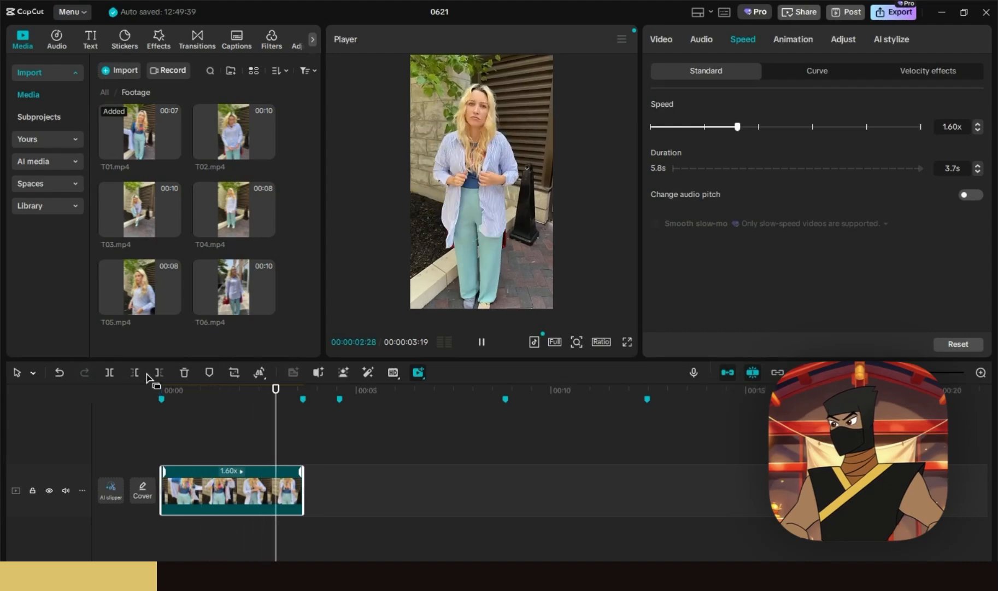
pyautogui.hotkey('ctrl', 'z')
pyautogui.click(662, 39)
# - Split T01 at 00:00:02:21 and delete the first part
pyautogui.click(267, 393)
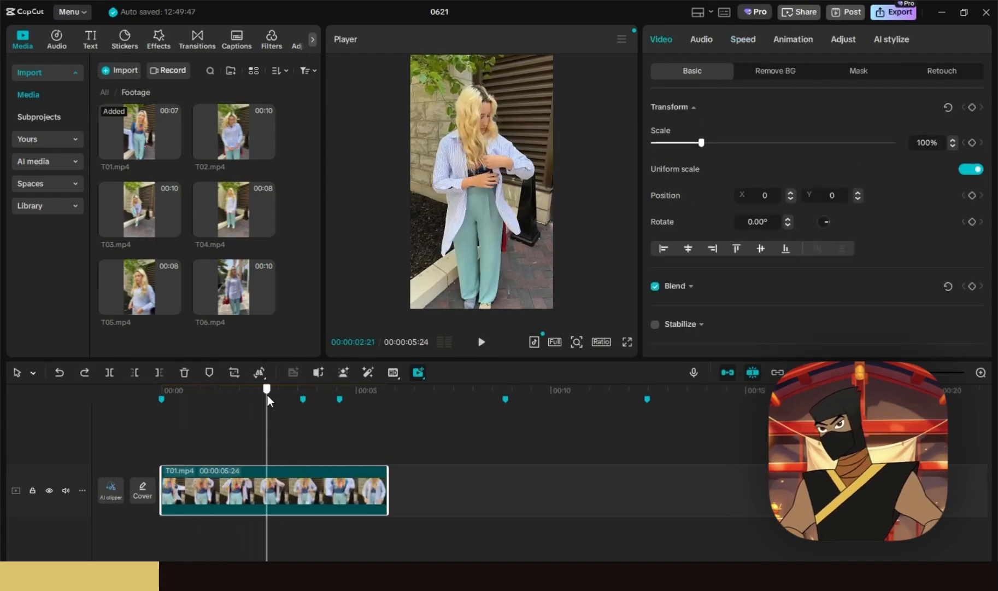
pyautogui.click(111, 371)
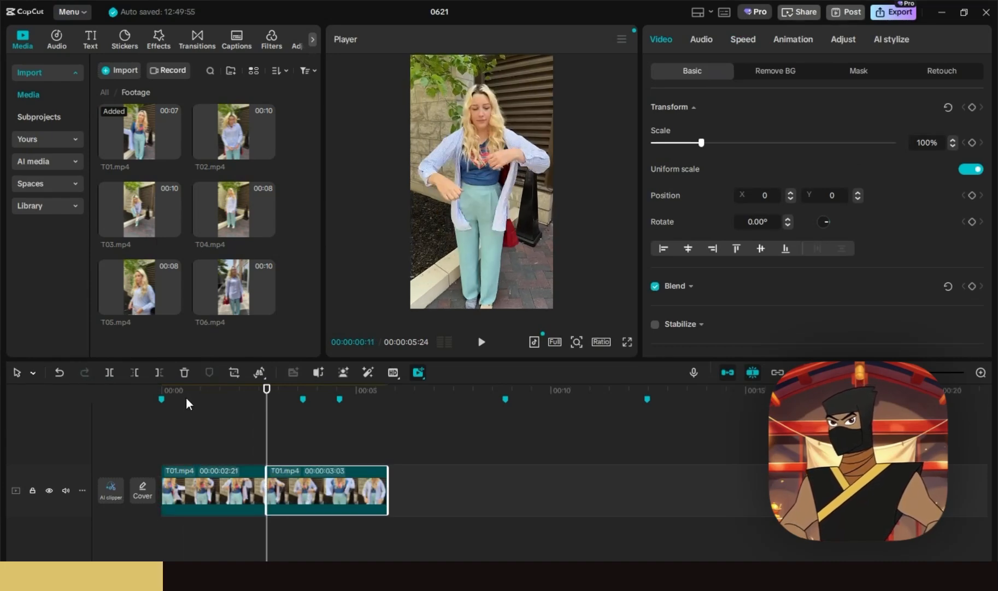
pyautogui.click(218, 487)
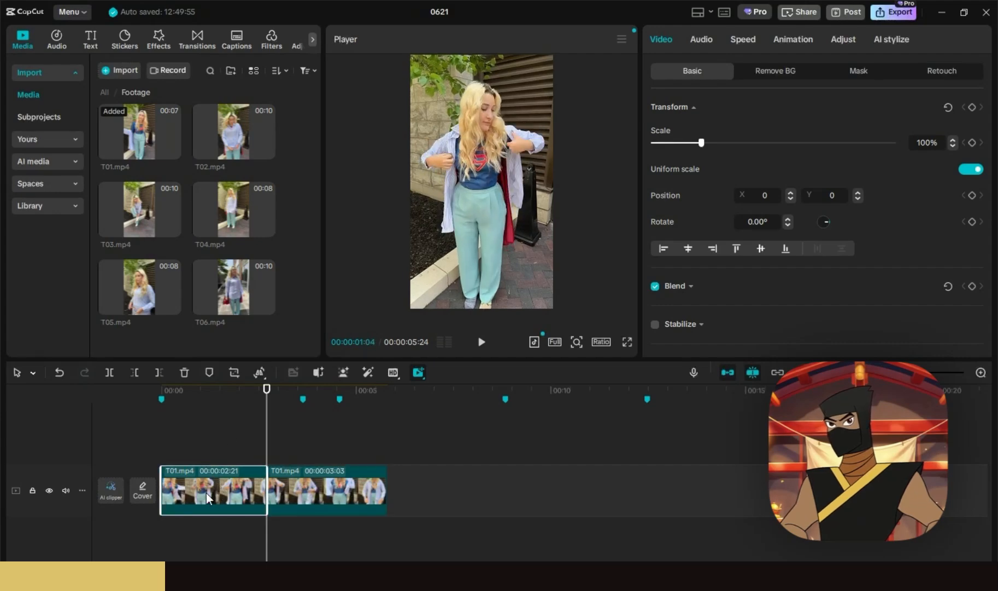
pyautogui.press('Delete')
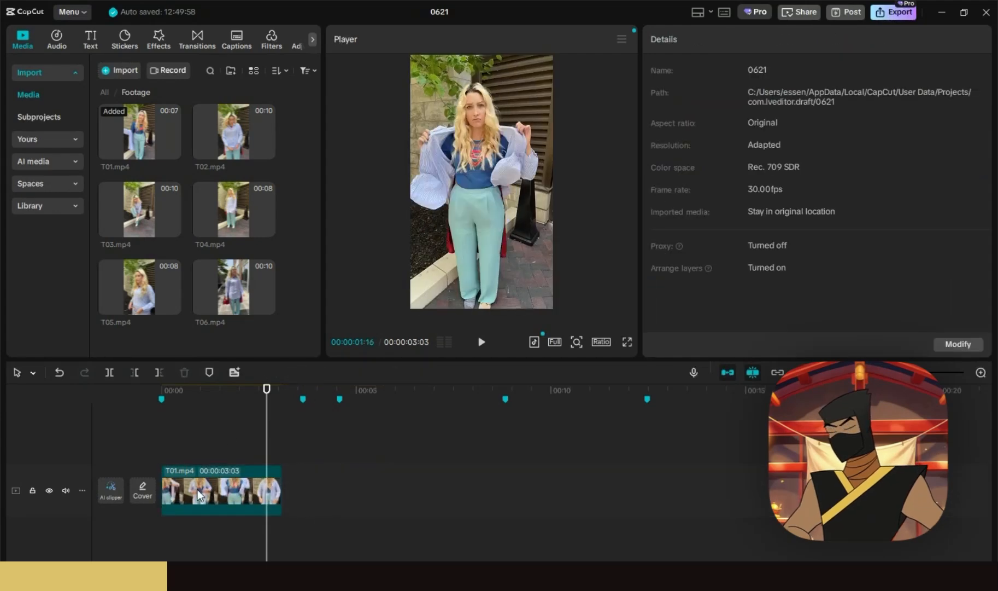
# - Fine-tune T01's left edge so the clip runs 03:19
pyautogui.click(164, 479)
pyautogui.moveTo(164, 479)
pyautogui.mouseDown()
pyautogui.moveTo(144, 480)
pyautogui.moveTo(155, 487)
pyautogui.mouseUp()
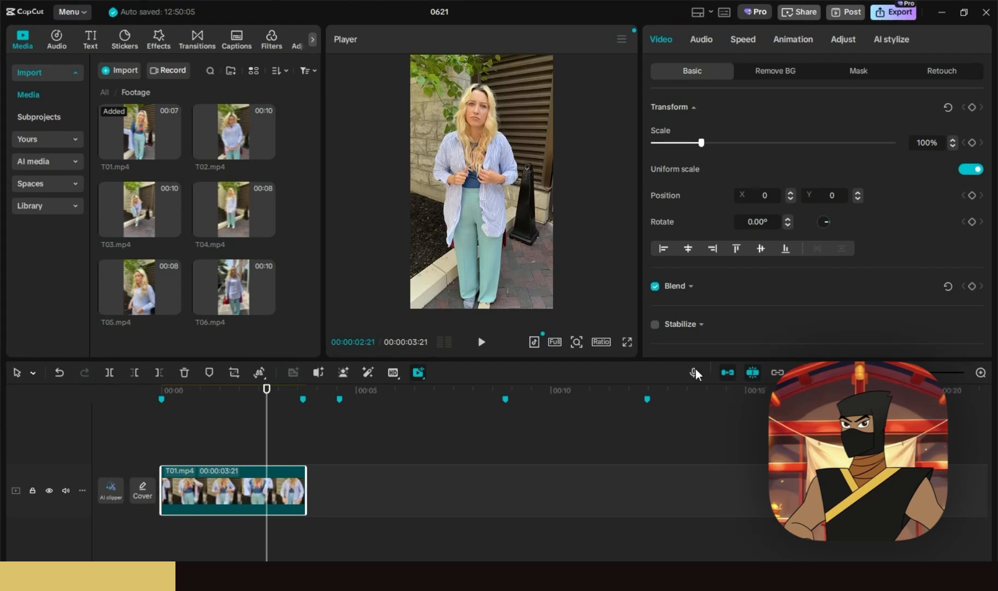
pyautogui.click(304, 389)
pyautogui.moveTo(302, 385); pyautogui.dragTo(301, 392)
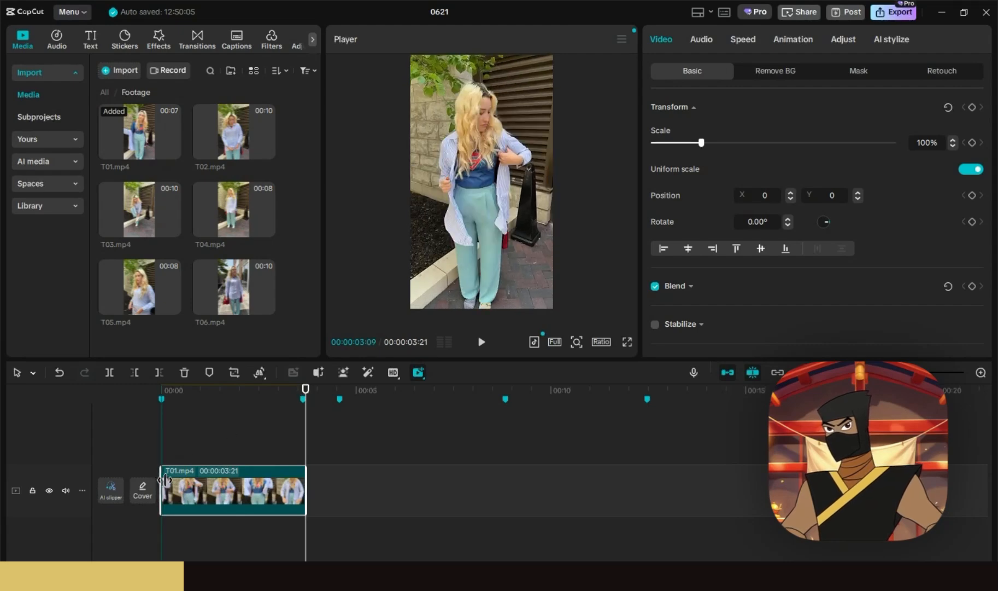
pyautogui.moveTo(165, 479); pyautogui.dragTo(172, 479)
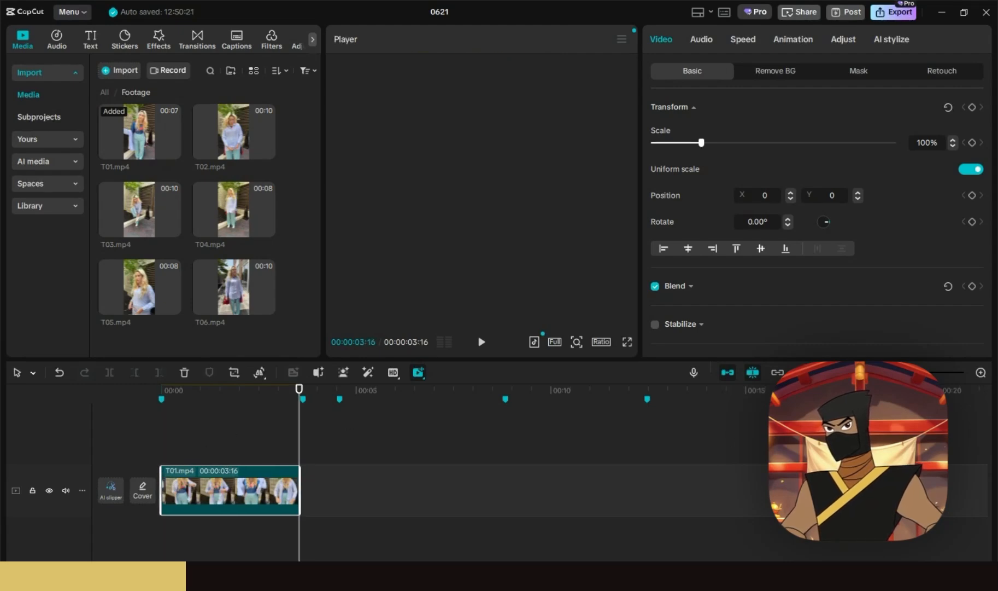
pyautogui.moveTo(909, 373); pyautogui.dragTo(922, 372)
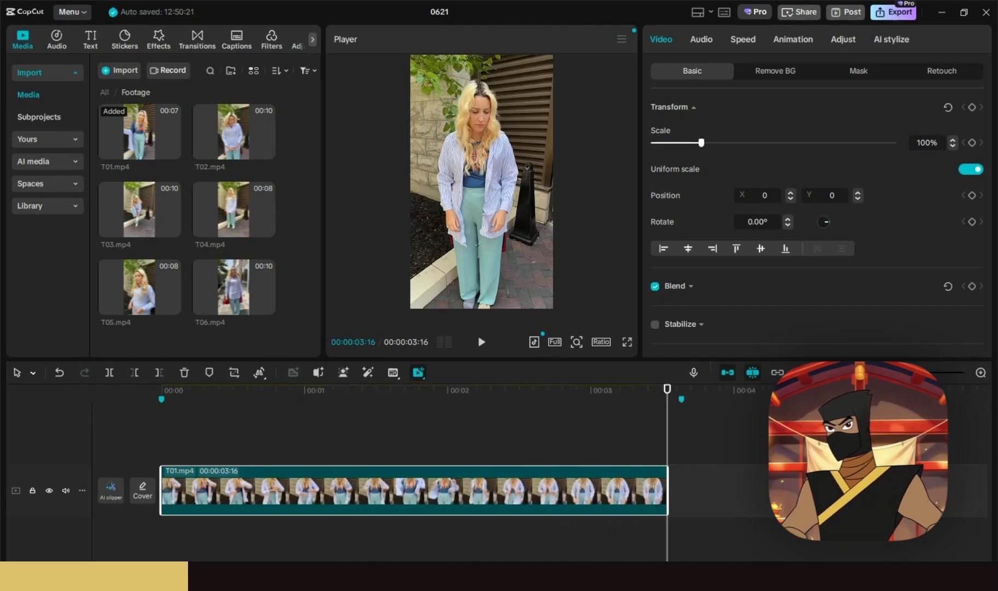
pyautogui.moveTo(164, 479); pyautogui.dragTo(150, 479)
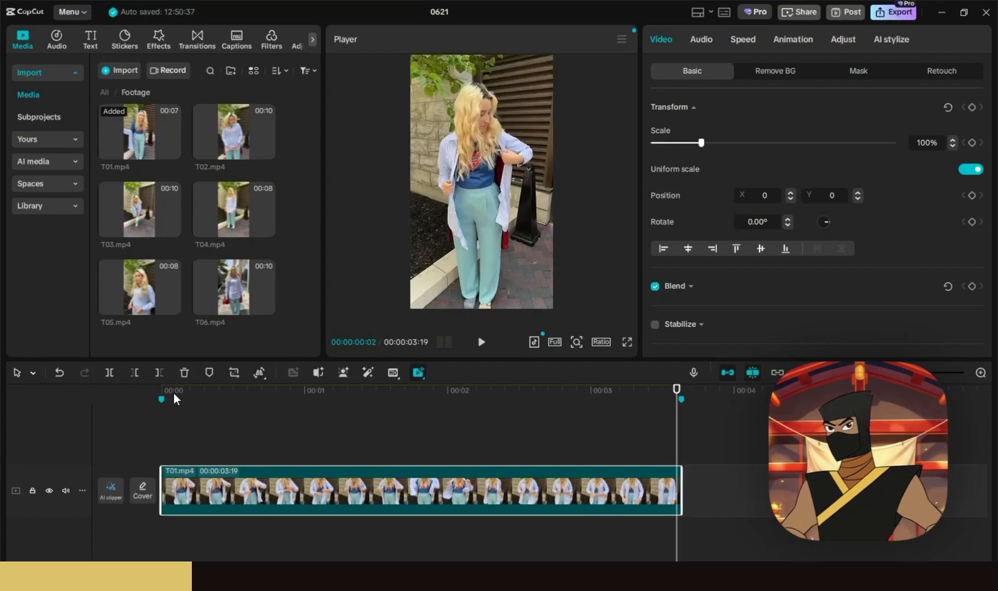
# - Play the edit from the start, then add Footage clip T02 after T01
pyautogui.click(153, 387)
pyautogui.press('space')
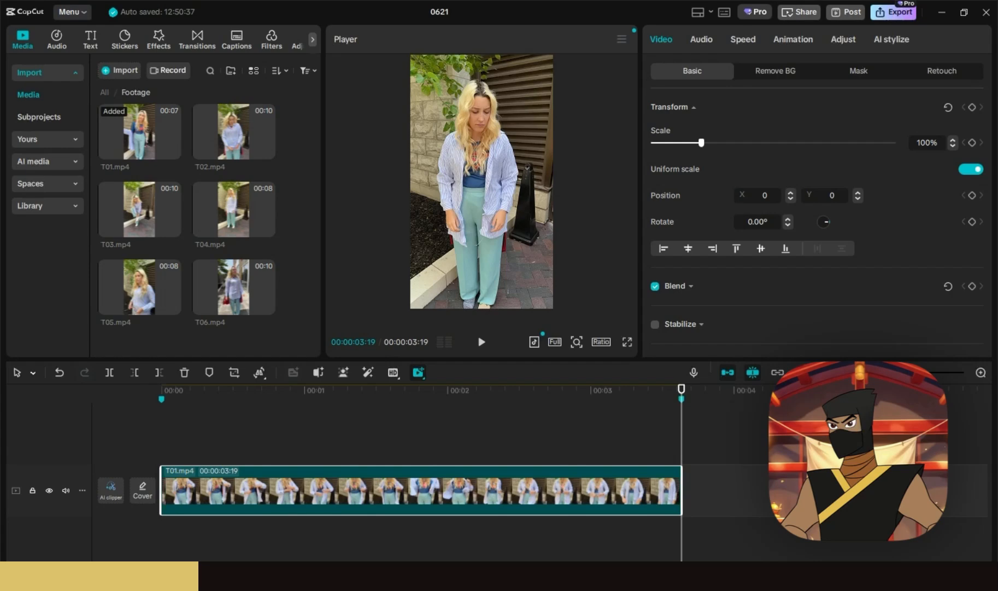
pyautogui.hotkey('ctrl', '-')
pyautogui.hotkey('ctrl', '-')
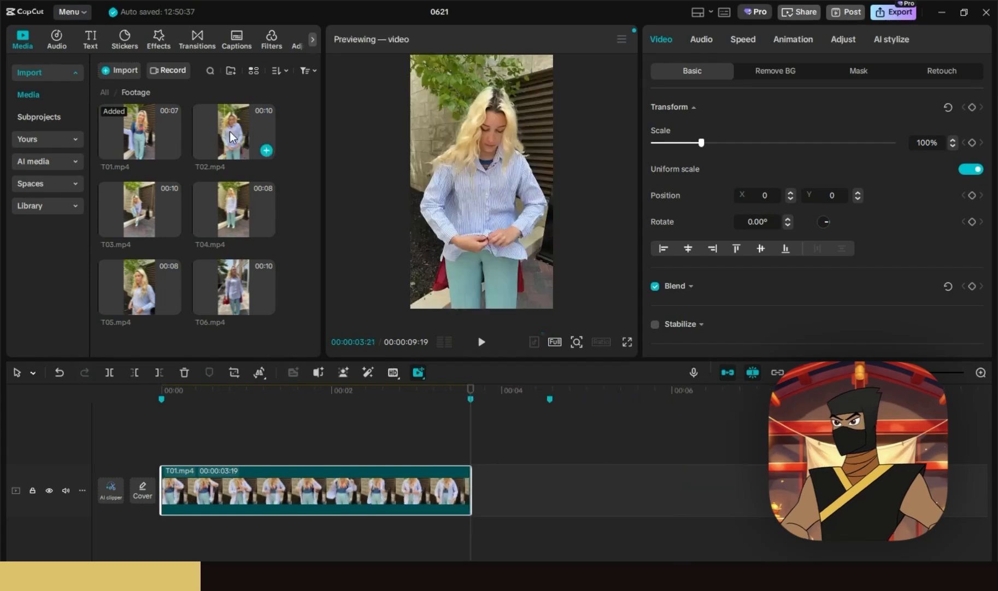
pyautogui.moveTo(235, 134); pyautogui.dragTo(475, 494)
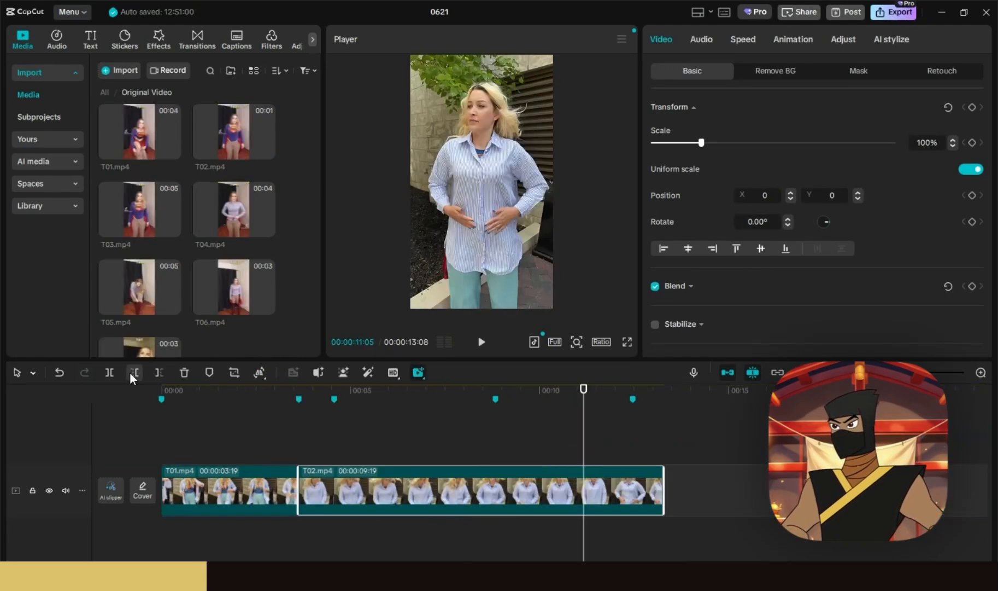
# - Trim T02 before and after the playhead, leaving under a second
pyautogui.click(129, 371)
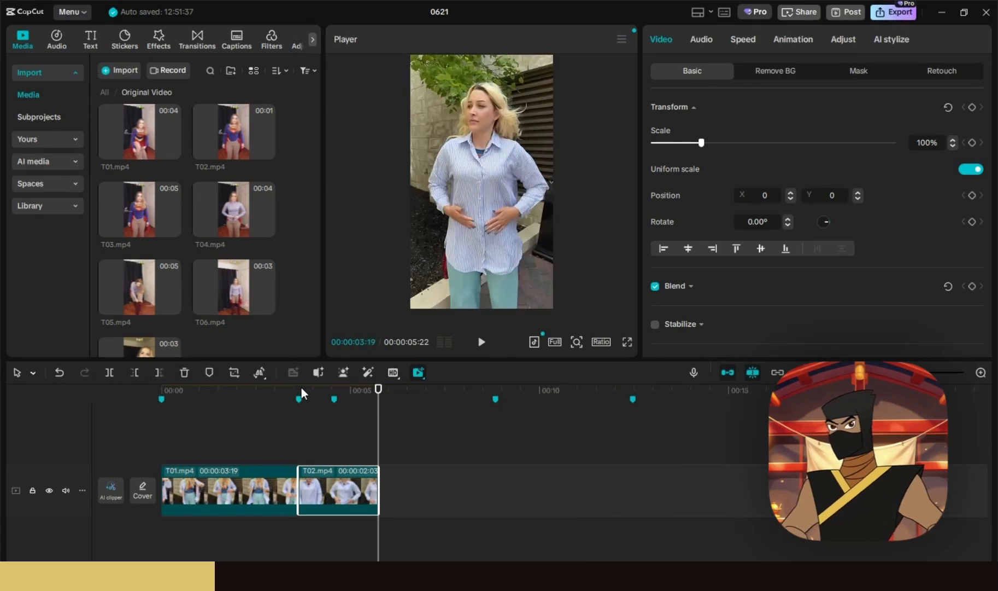
pyautogui.moveTo(302, 388); pyautogui.dragTo(338, 389)
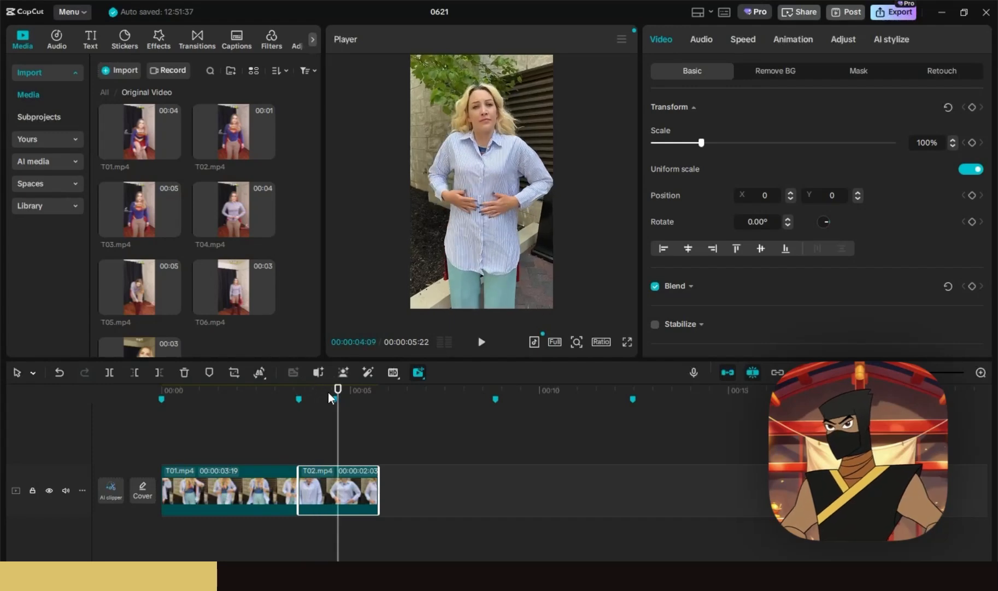
pyautogui.press('w')
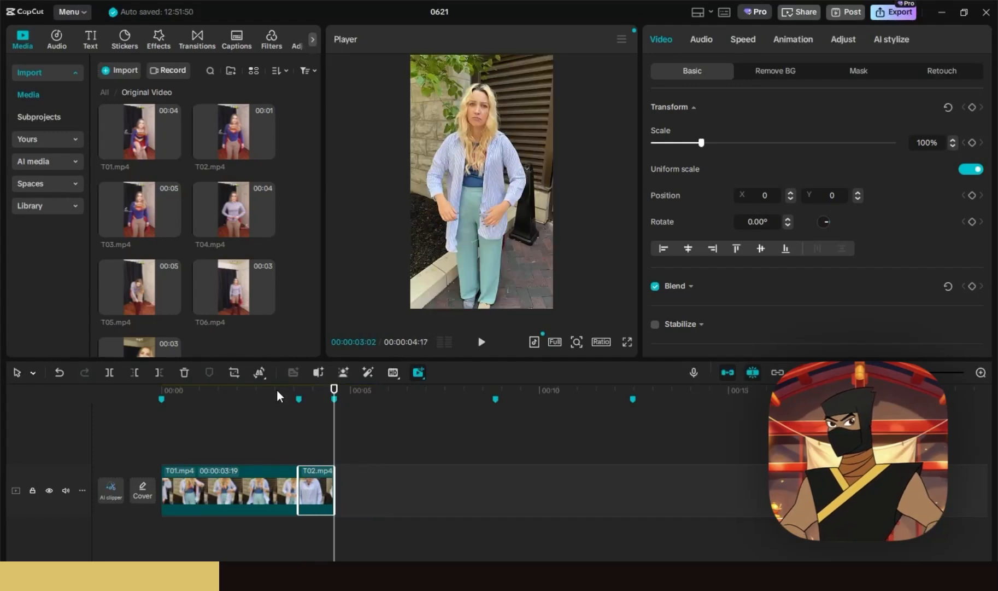
# - Play back the T01–T02 join, stopping at 04:03
pyautogui.click(277, 389)
pyautogui.press('space')
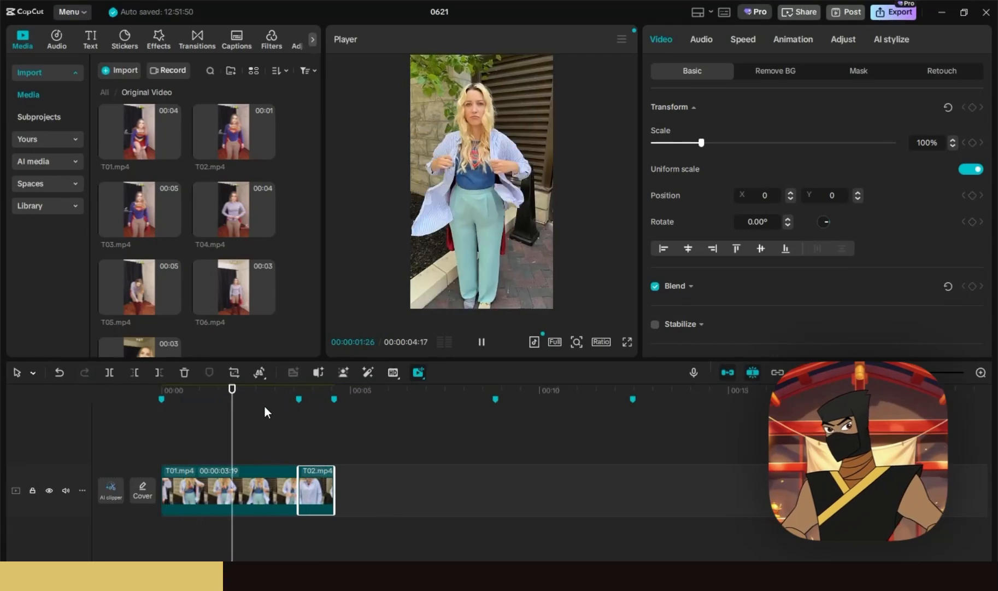
pyautogui.click(316, 401)
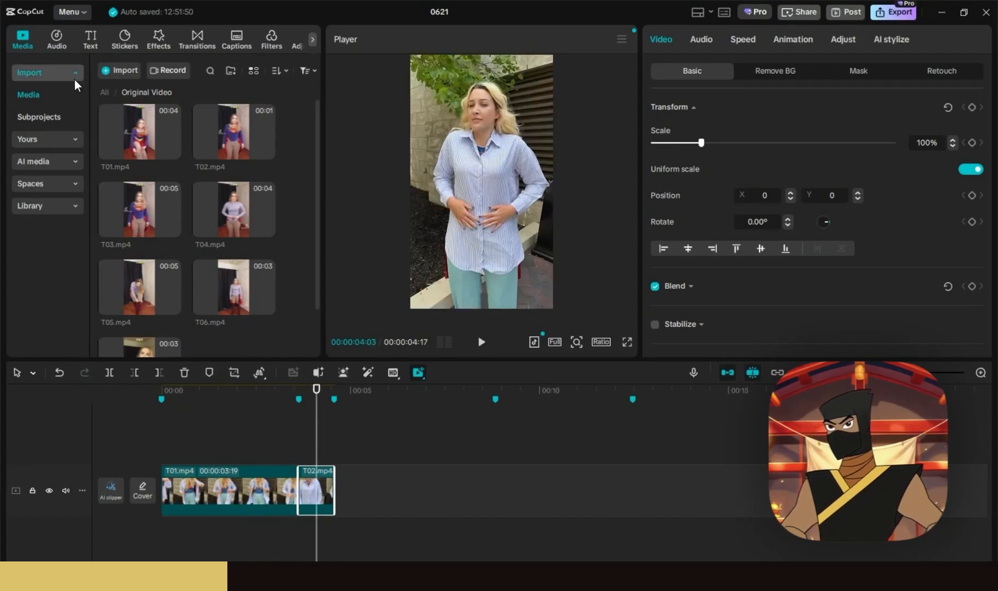
pyautogui.click(106, 93)
# - Open the Footage folder and add T03 to the timeline after T02
pyautogui.click(128, 143)
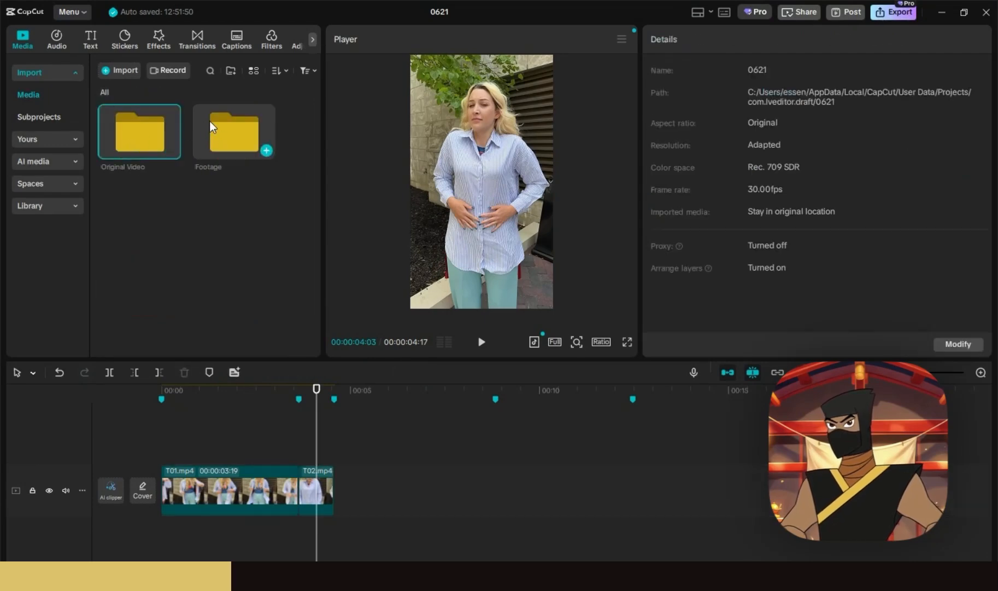
pyautogui.doubleClick(142, 134)
pyautogui.click(105, 92)
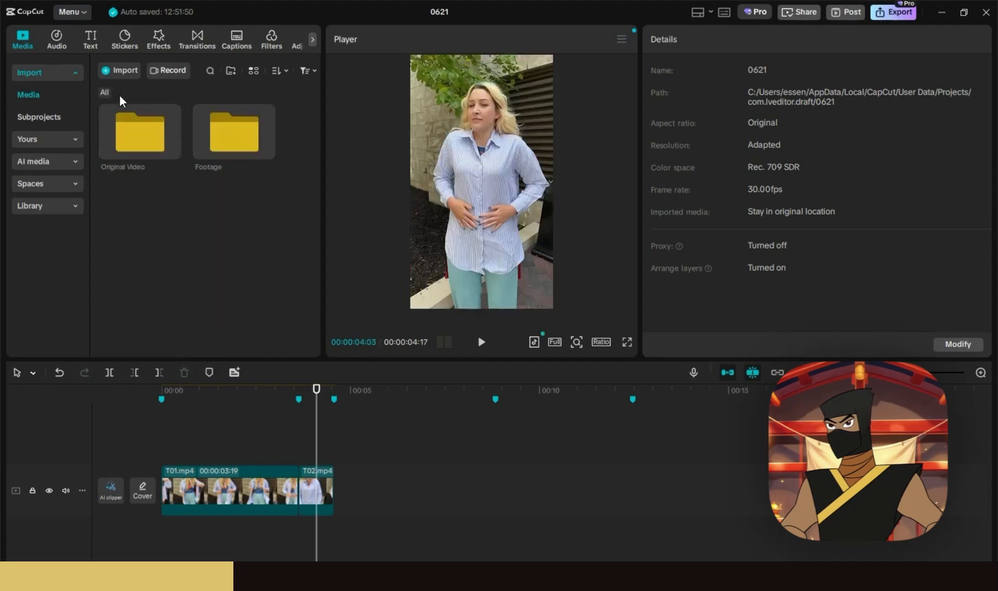
pyautogui.doubleClick(255, 134)
pyautogui.moveTo(145, 203); pyautogui.dragTo(368, 487)
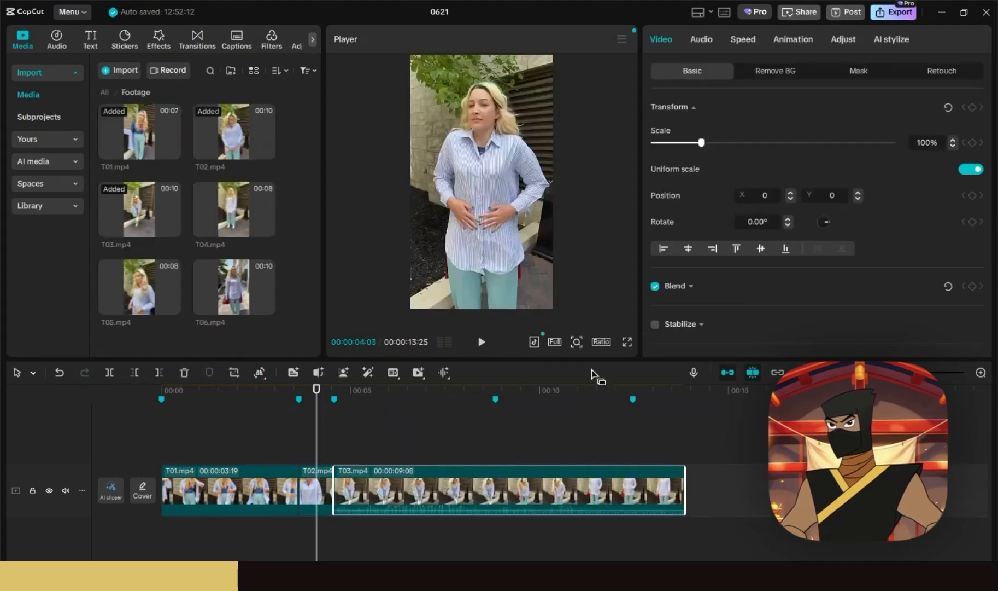
# - Trim T03's opening at 07:29 and extend its start slightly, leaving 4:09
pyautogui.click(656, 395)
pyautogui.moveTo(652, 391); pyautogui.dragTo(504, 397)
pyautogui.press('space')
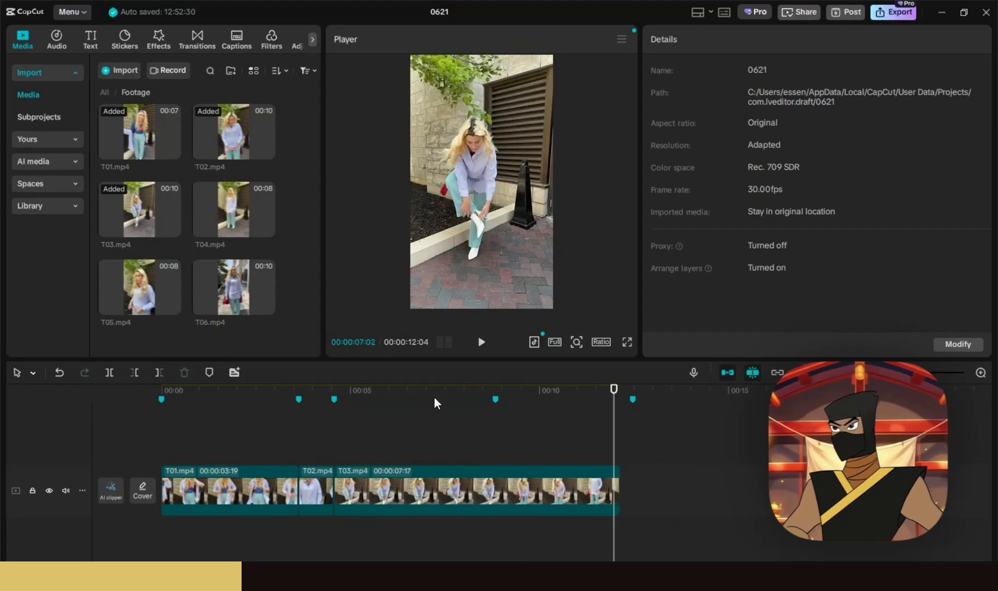
pyautogui.click(463, 399)
pyautogui.click(463, 490)
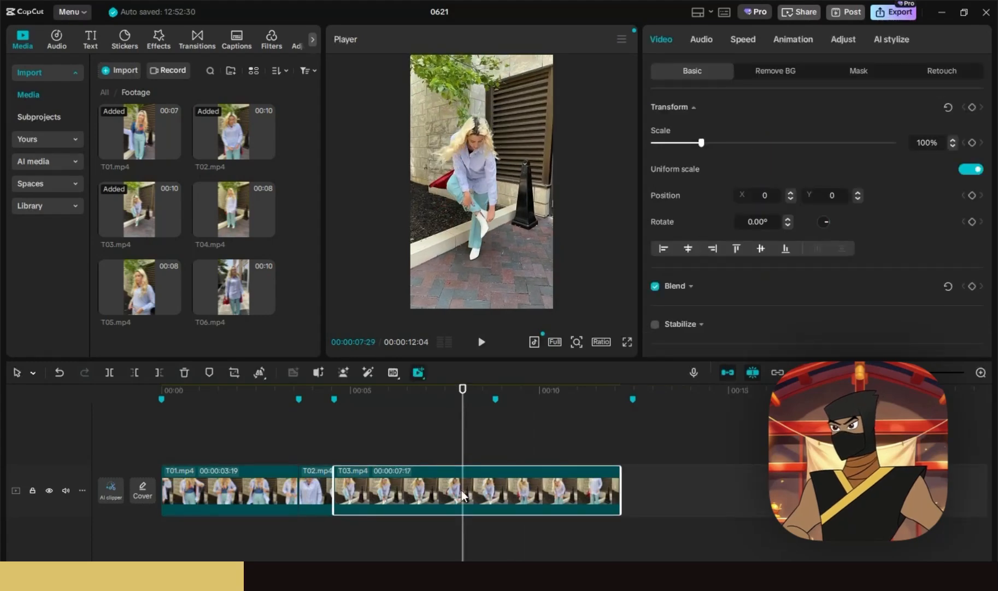
pyautogui.press('q')
pyautogui.moveTo(333, 486)
pyautogui.mouseDown()
pyautogui.moveTo(319, 488)
pyautogui.moveTo(333, 485)
pyautogui.mouseUp()
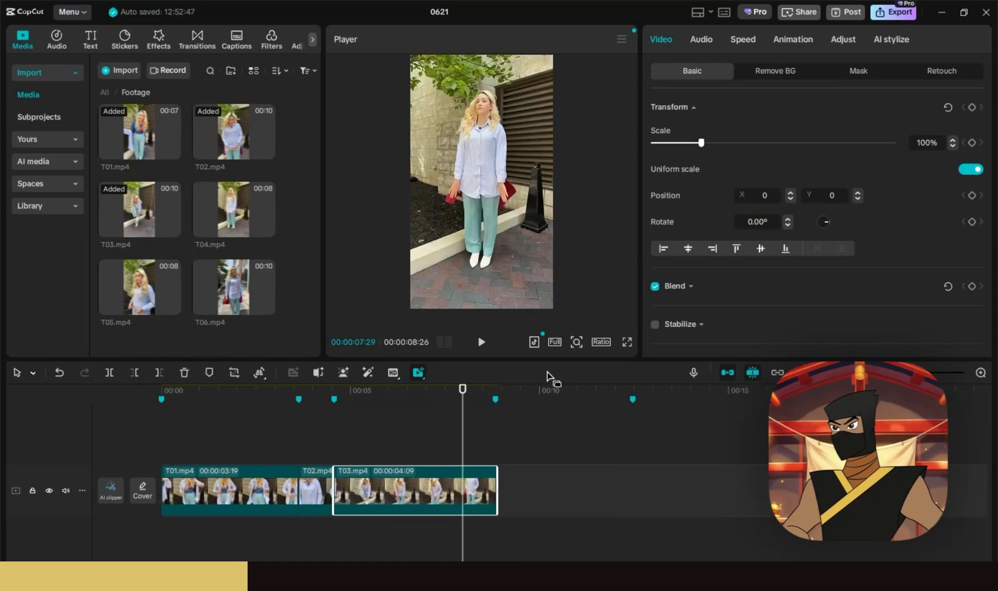
# - Play back the T02–T03 join, then add T04 after T03
pyautogui.click(494, 392)
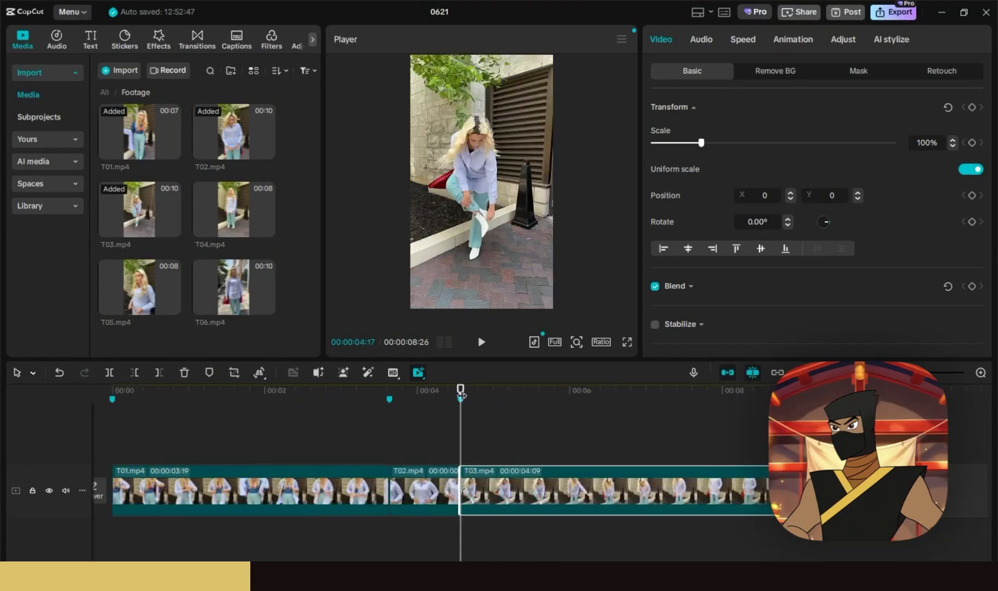
pyautogui.press('space')
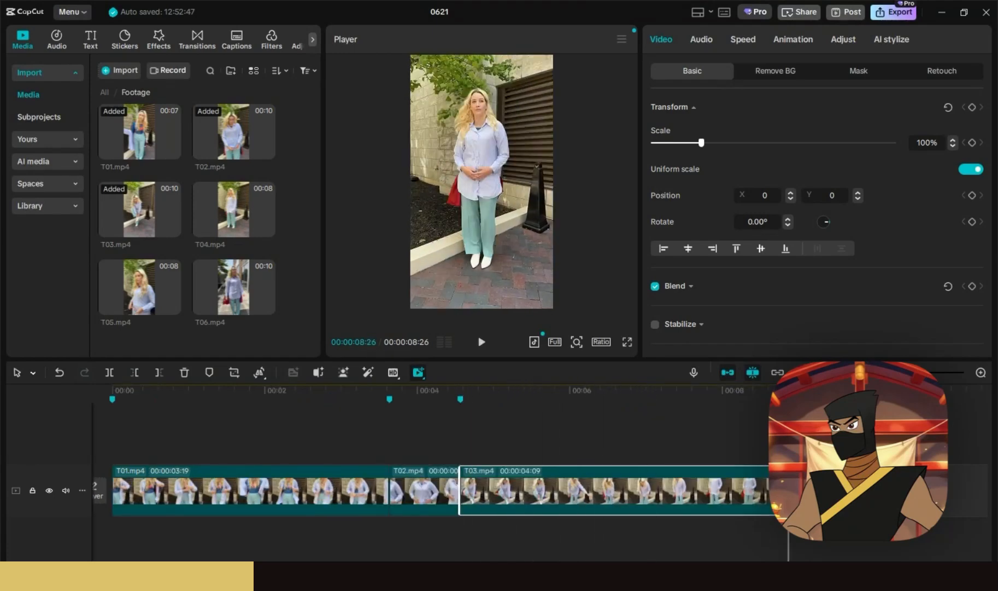
pyautogui.hotkey('ctrl', '-')
pyautogui.hotkey('ctrl', '-')
pyautogui.hotkey('ctrl', '-')
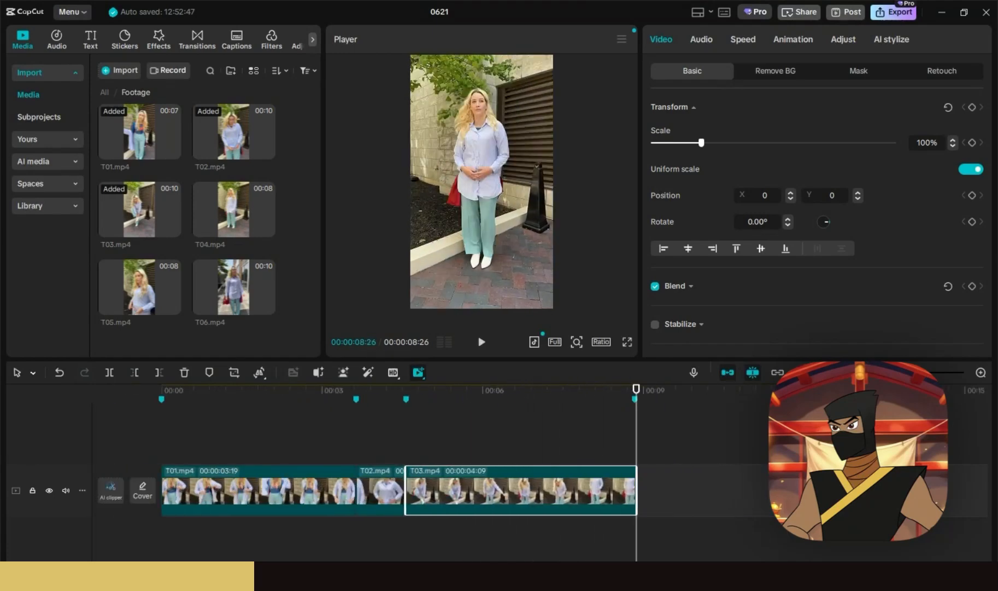
pyautogui.moveTo(233, 209); pyautogui.dragTo(458, 486)
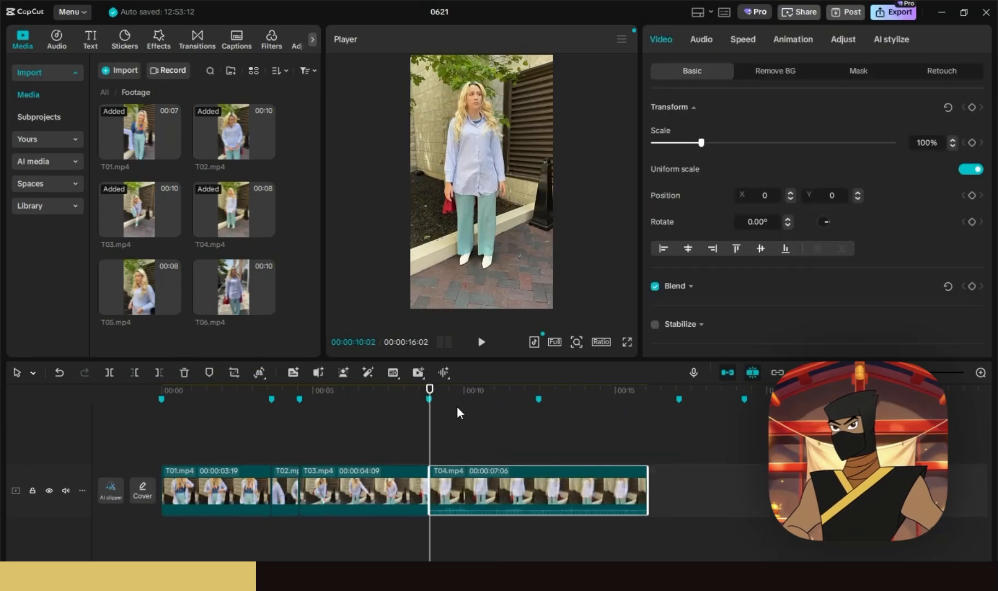
# - Separate T04's audio onto its own track and delete it
pyautogui.hotkey('ctrl', 'shift', 's')
pyautogui.click(478, 515)
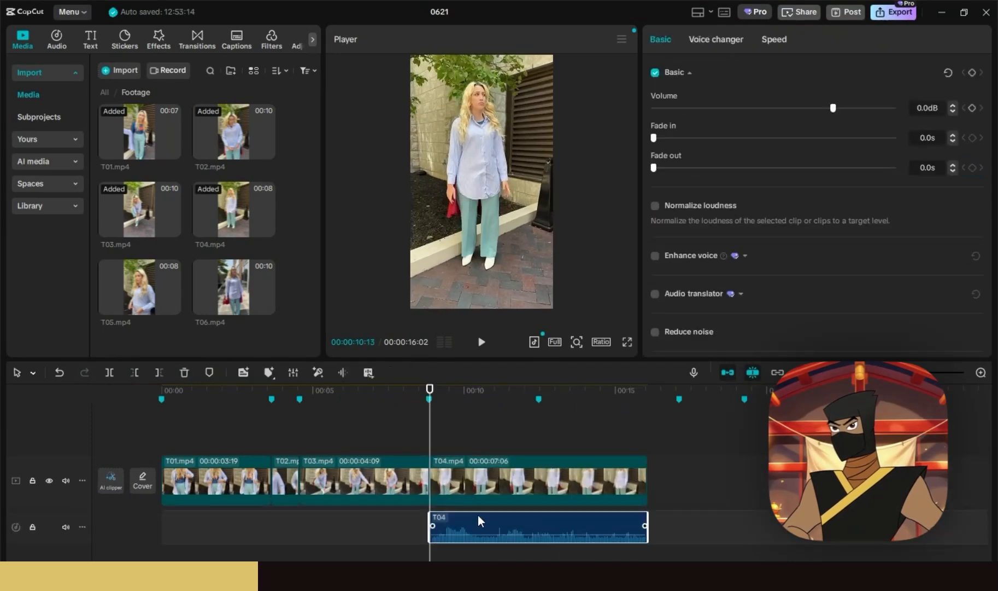
pyautogui.press('Delete')
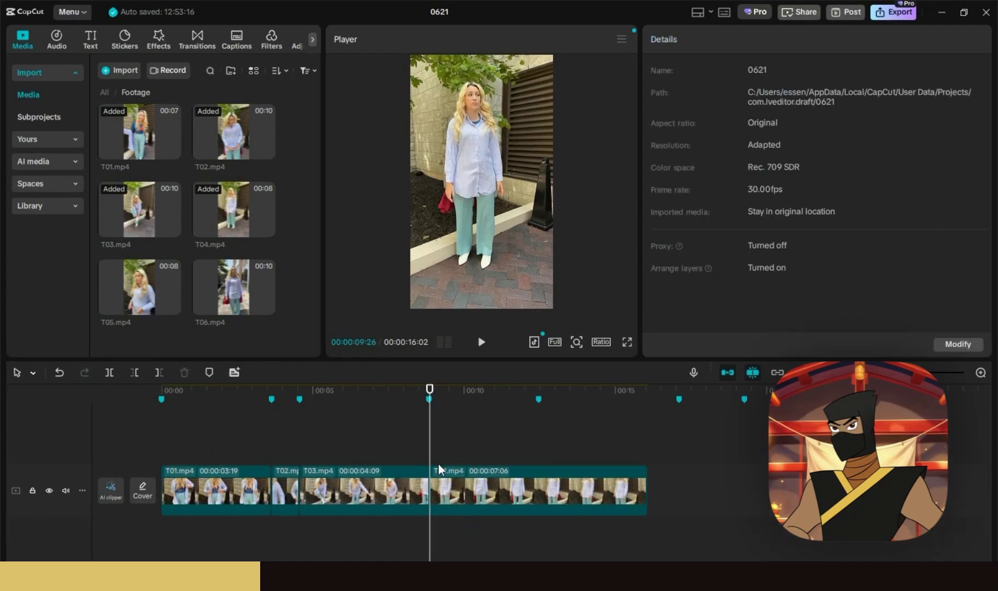
# - Trim T04's end to 00:00:03:18 and add T05.mp4 after it
pyautogui.moveTo(404, 391); pyautogui.dragTo(538, 407)
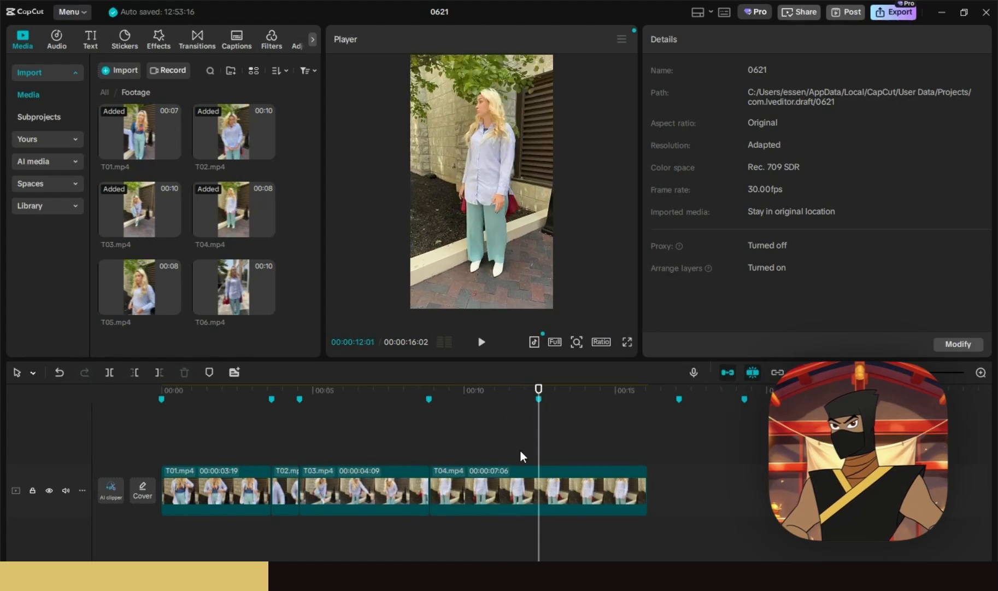
pyautogui.click(159, 376)
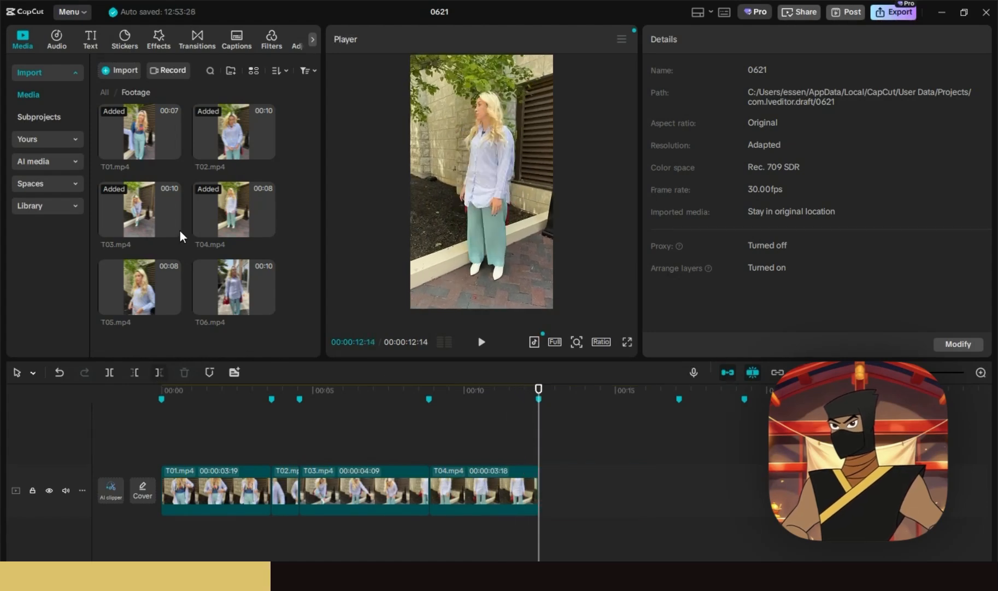
pyautogui.moveTo(140, 287); pyautogui.dragTo(541, 489)
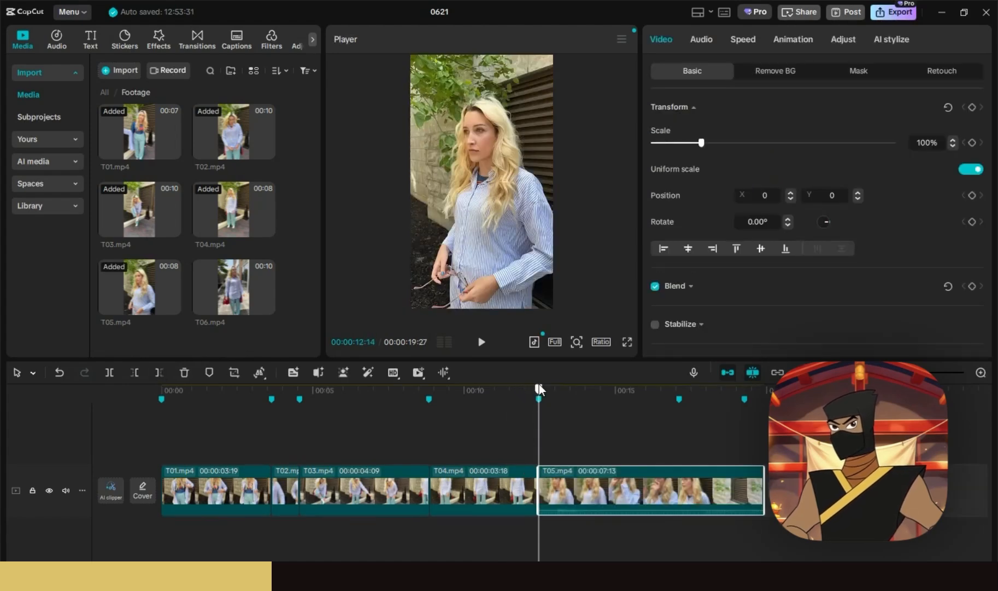
pyautogui.moveTo(539, 384); pyautogui.dragTo(594, 403)
# - Separate T05's audio onto its own track and delete it
pyautogui.hotkey('ctrl', 'shift', 's')
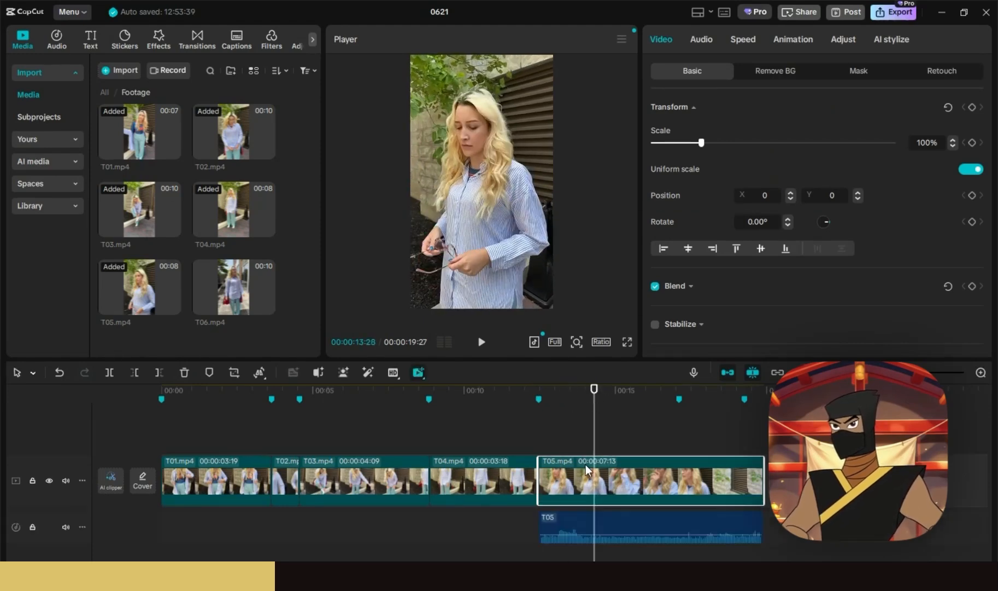
pyautogui.click(592, 513)
pyautogui.press('Delete')
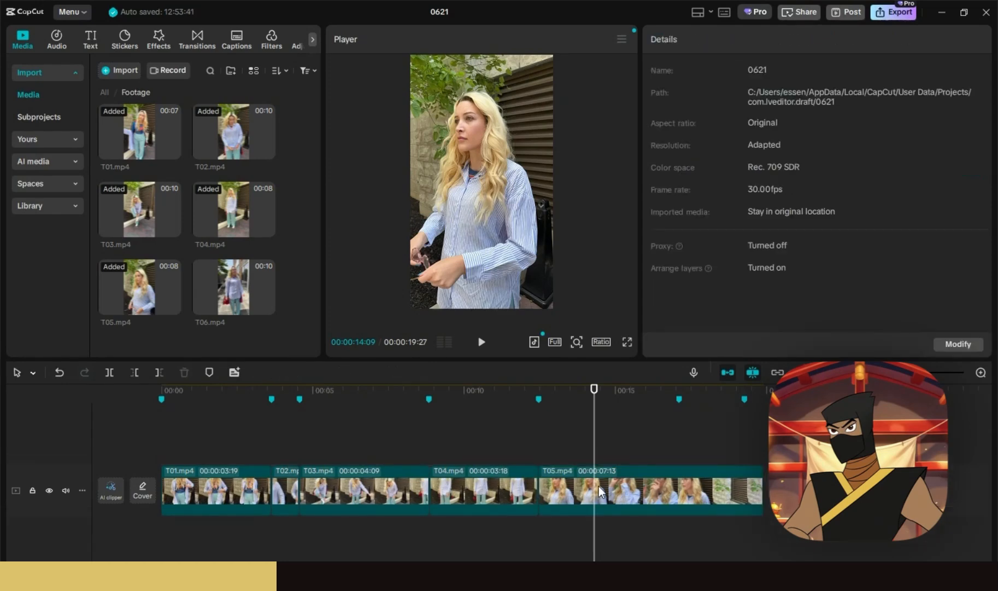
# - Trim T05 at both ends to 00:00:03:09 and append T06.mp4 after it
pyautogui.click(596, 485)
pyautogui.press('q')
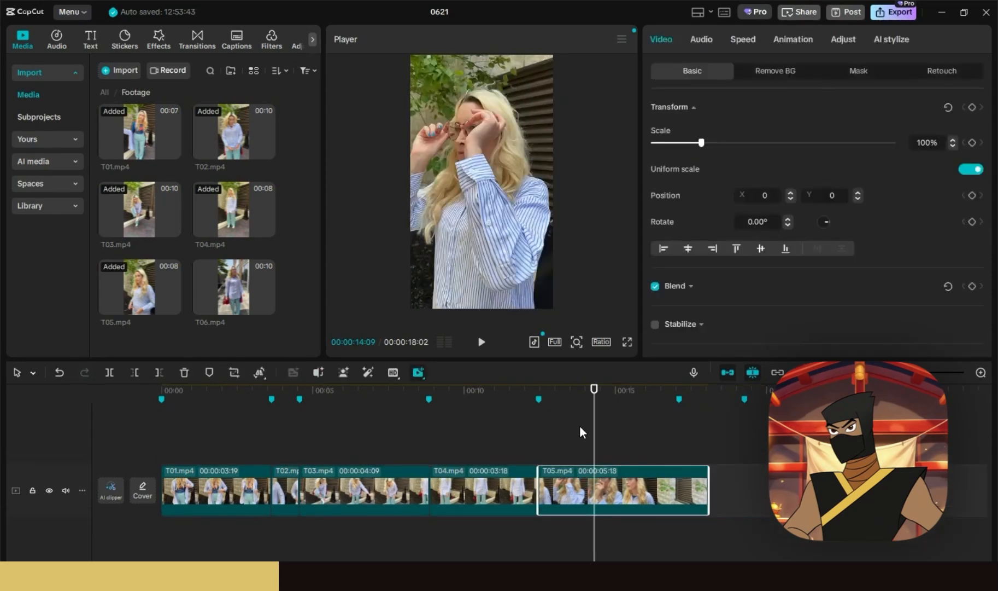
pyautogui.moveTo(542, 390); pyautogui.dragTo(638, 410)
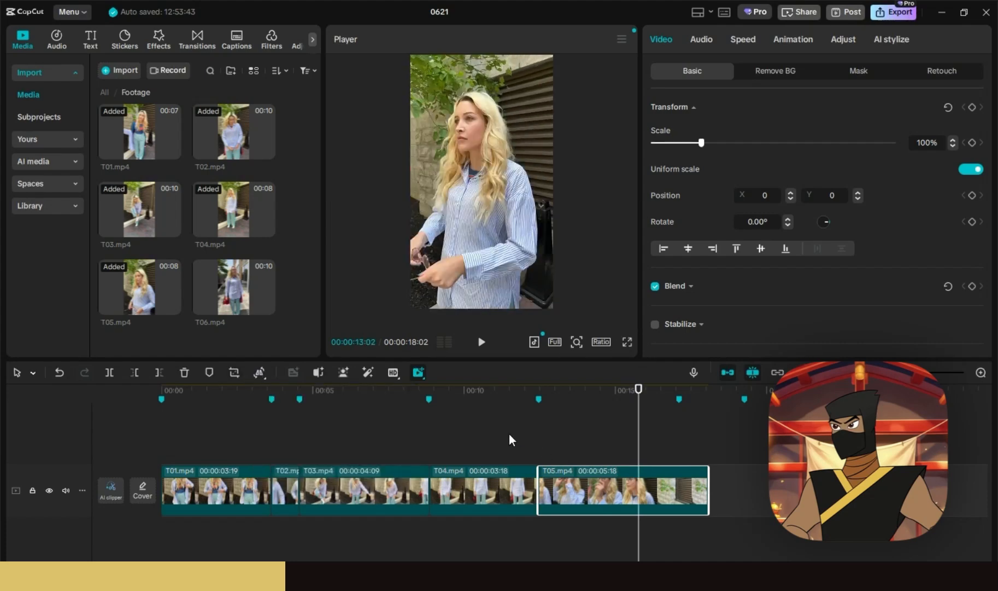
pyautogui.press('w')
pyautogui.moveTo(270, 314); pyautogui.dragTo(671, 474)
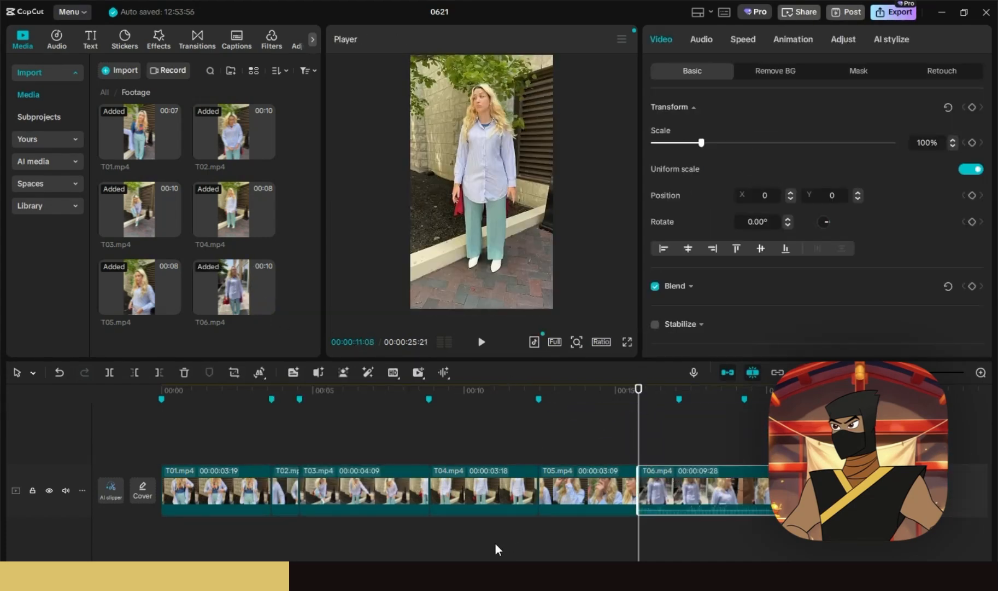
# - Trim away T06's opening at the playhead and play back the T05–T06 join
pyautogui.moveTo(486, 566); pyautogui.dragTo(634, 565)
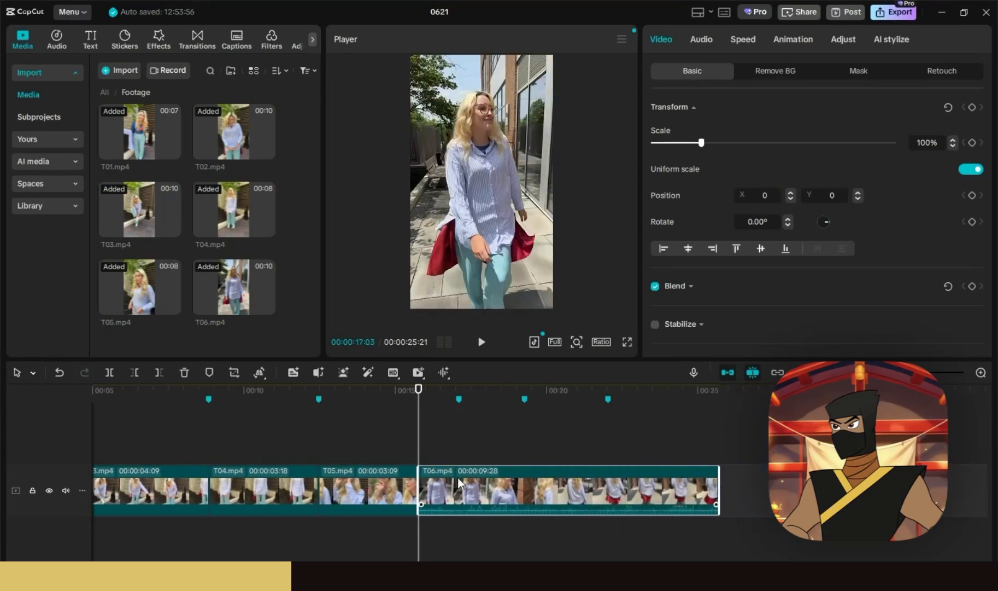
pyautogui.click(471, 524)
pyautogui.click(509, 394)
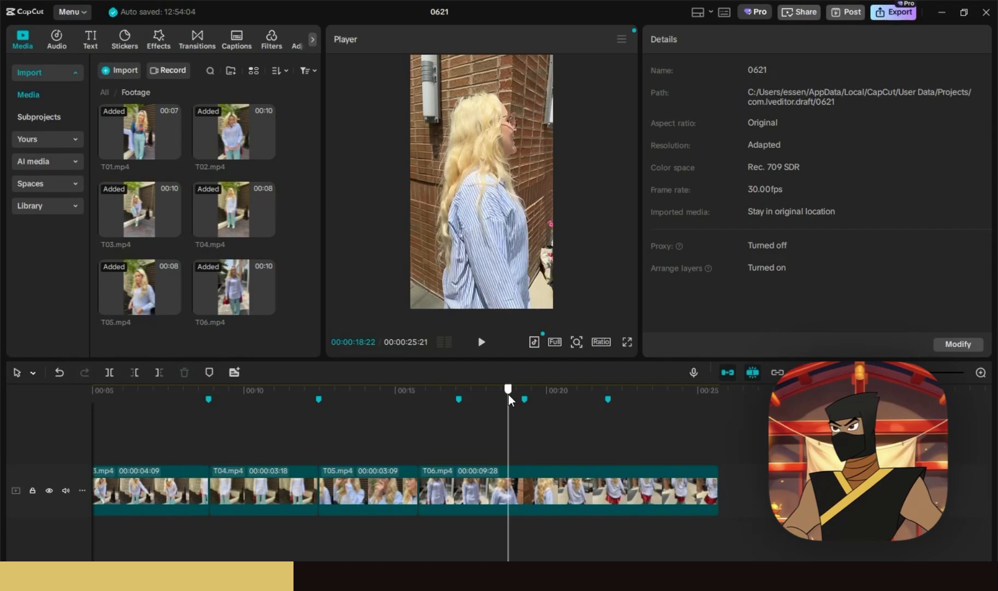
pyautogui.press('q')
pyautogui.click(467, 385)
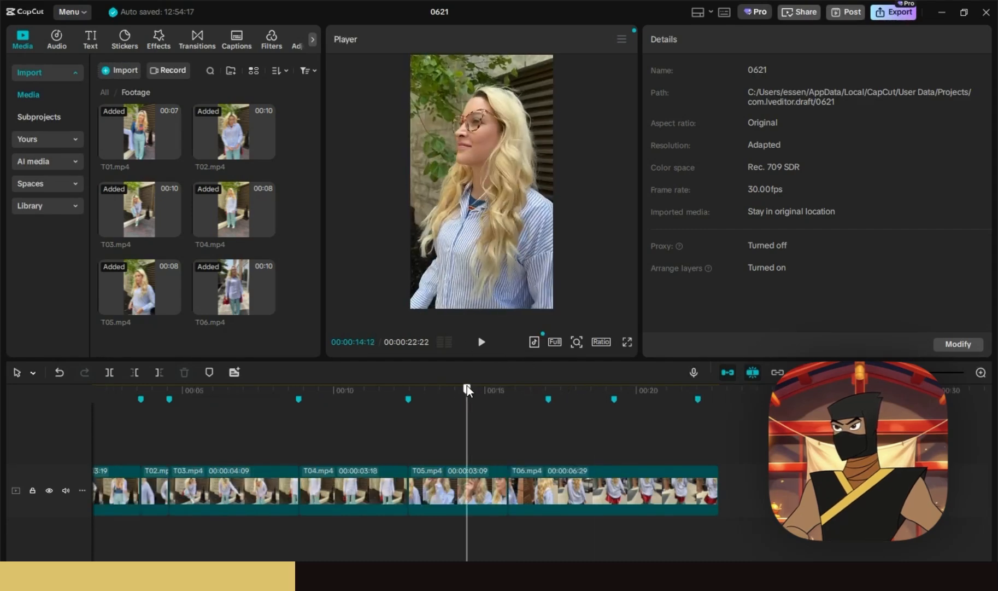
pyautogui.press('space')
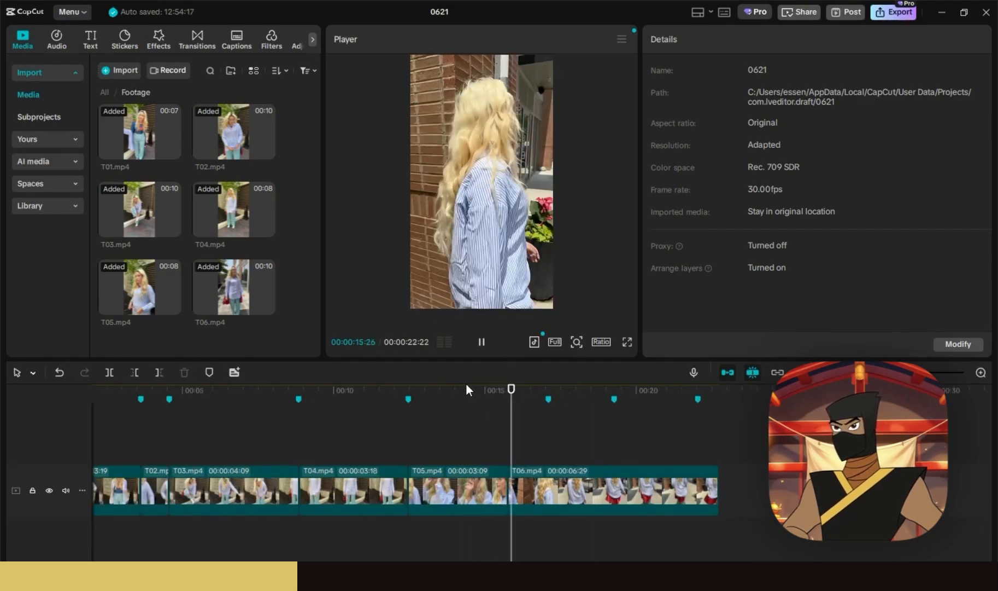
pyautogui.click(466, 385)
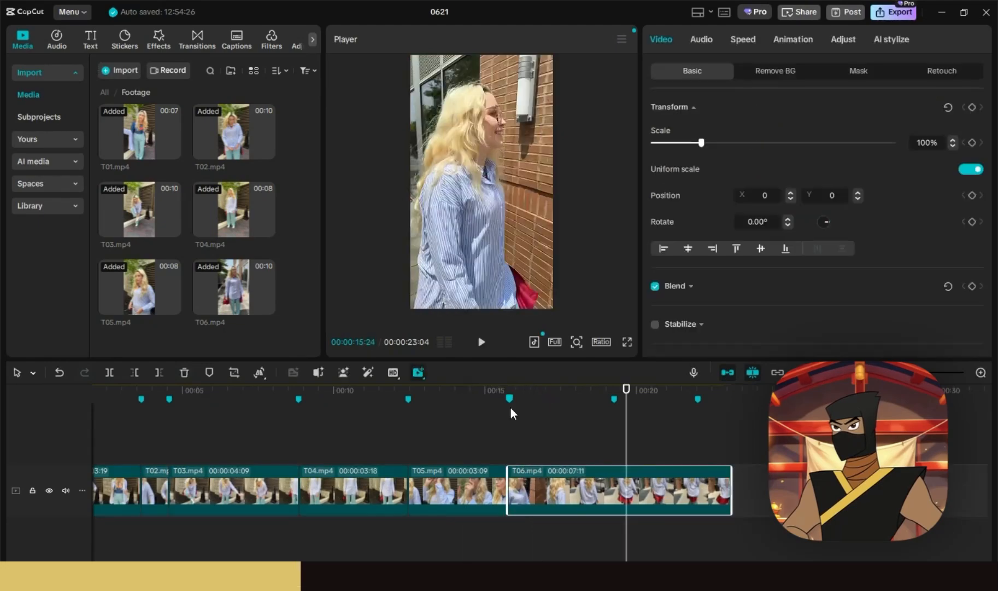
# - Delete the stray marker, trim T06's end at 22:01, and zoom the timeline out
pyautogui.rightClick(614, 399)
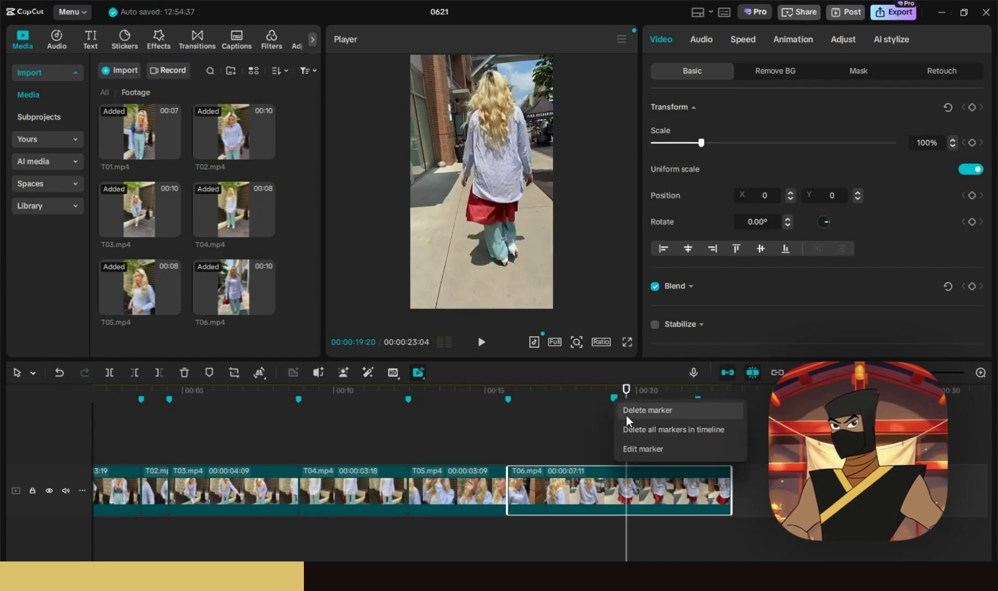
pyautogui.click(627, 411)
pyautogui.moveTo(677, 391); pyautogui.dragTo(702, 397)
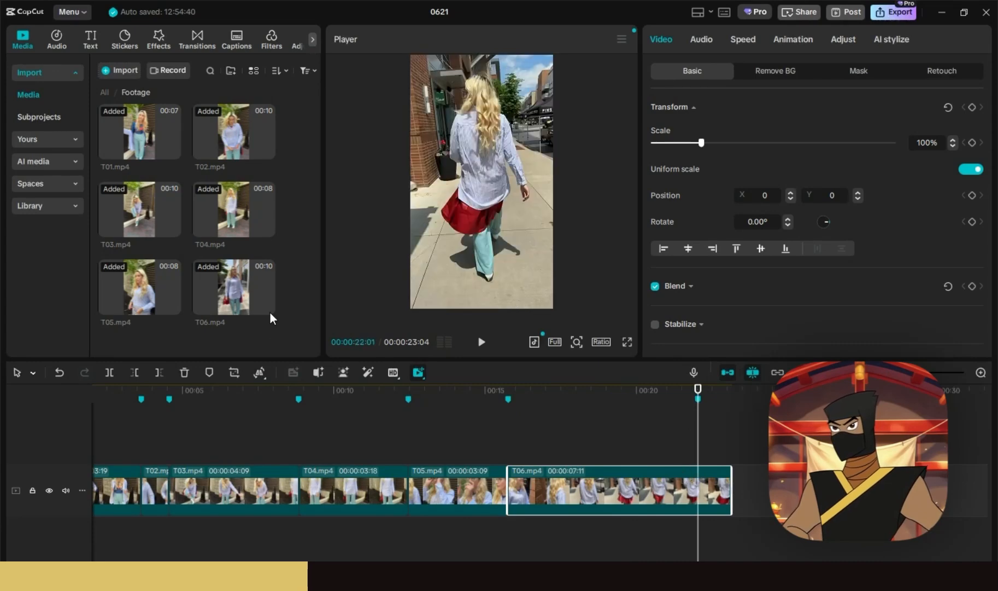
pyautogui.press('w')
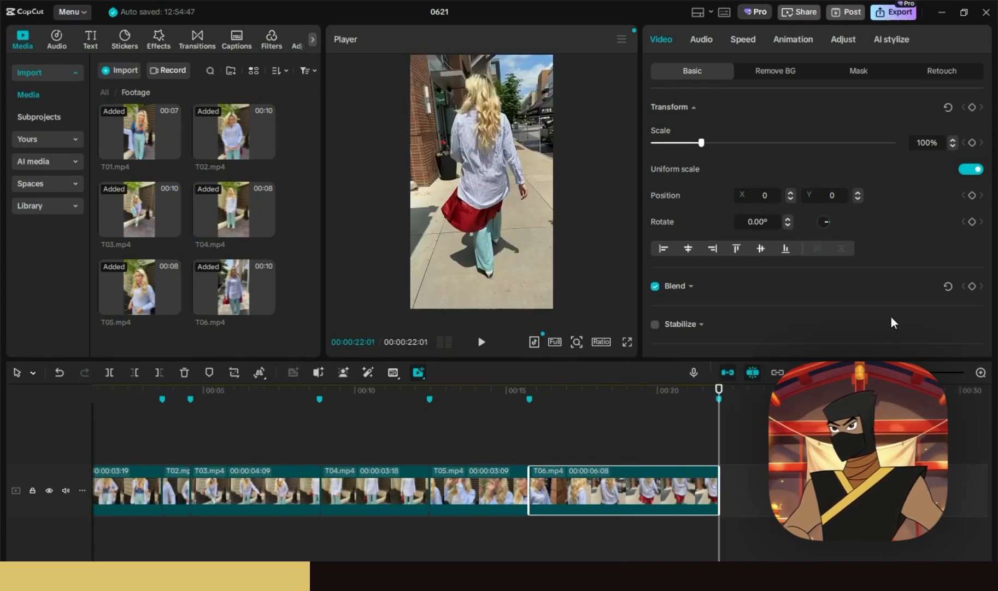
pyautogui.hotkey('ctrl', '-')
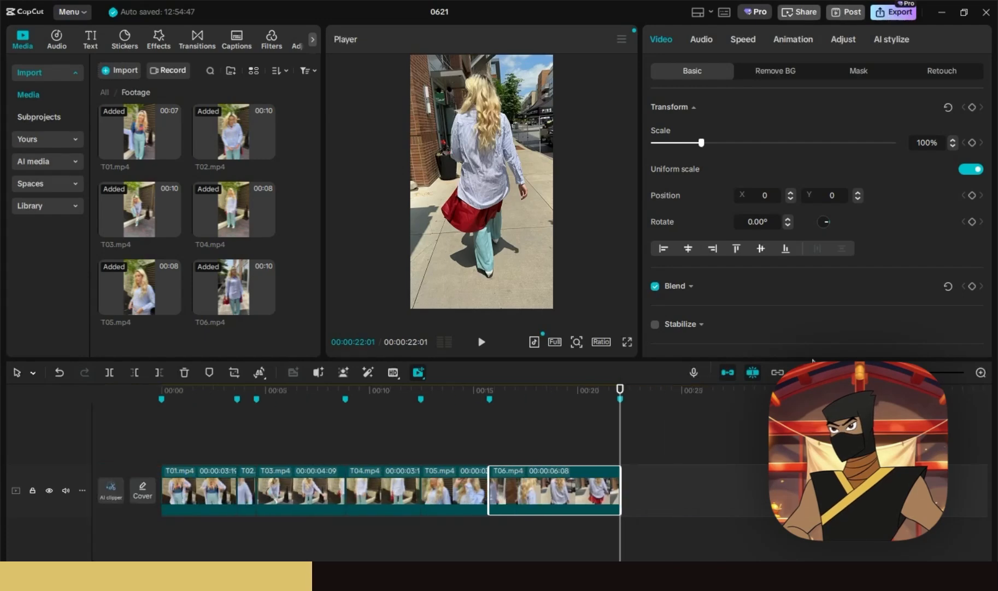
pyautogui.click(141, 385)
pyautogui.press('space')
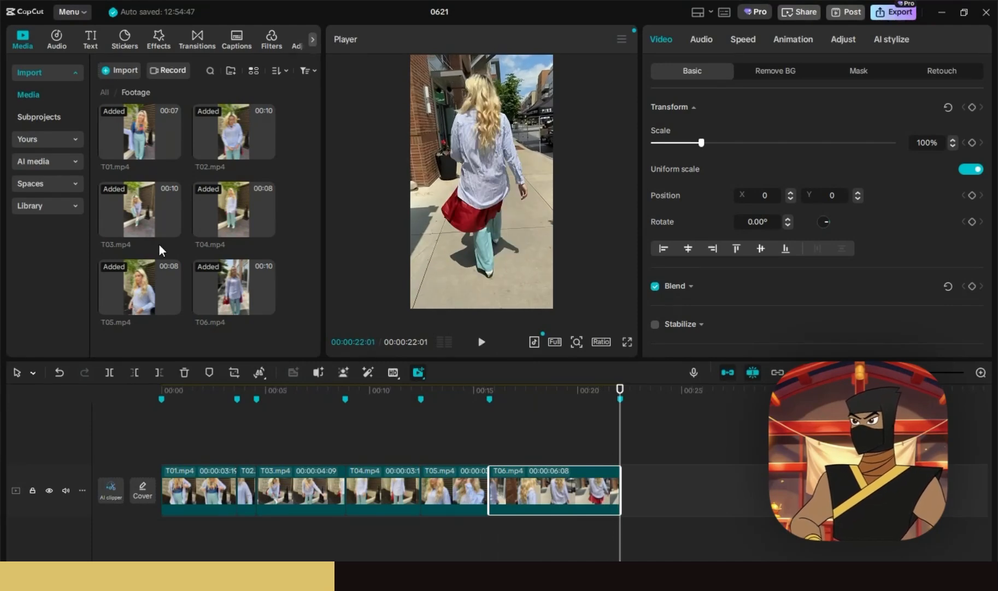
pyautogui.moveTo(200, 398); pyautogui.dragTo(251, 398)
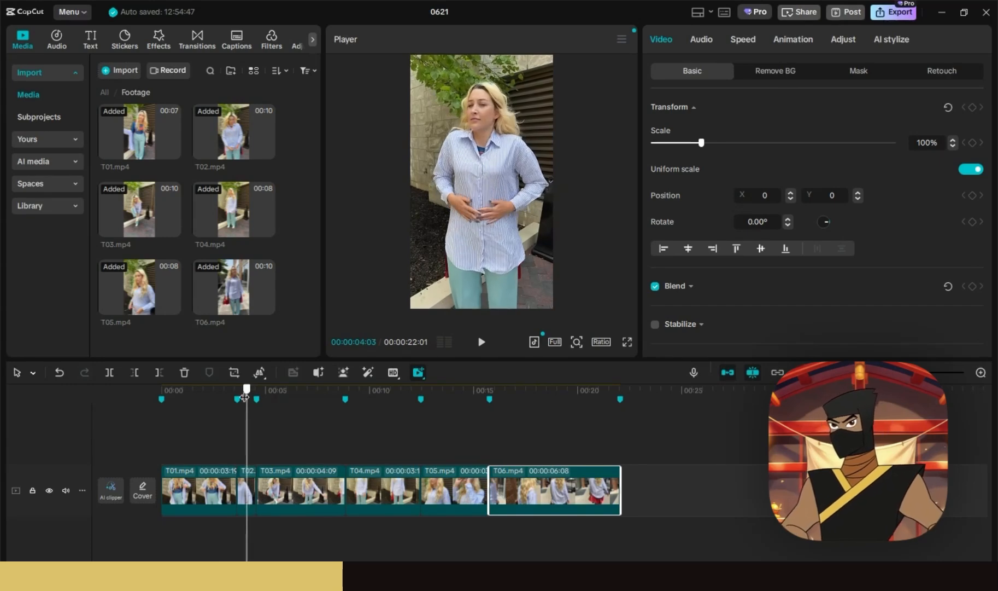
pyautogui.moveTo(244, 397); pyautogui.dragTo(210, 384)
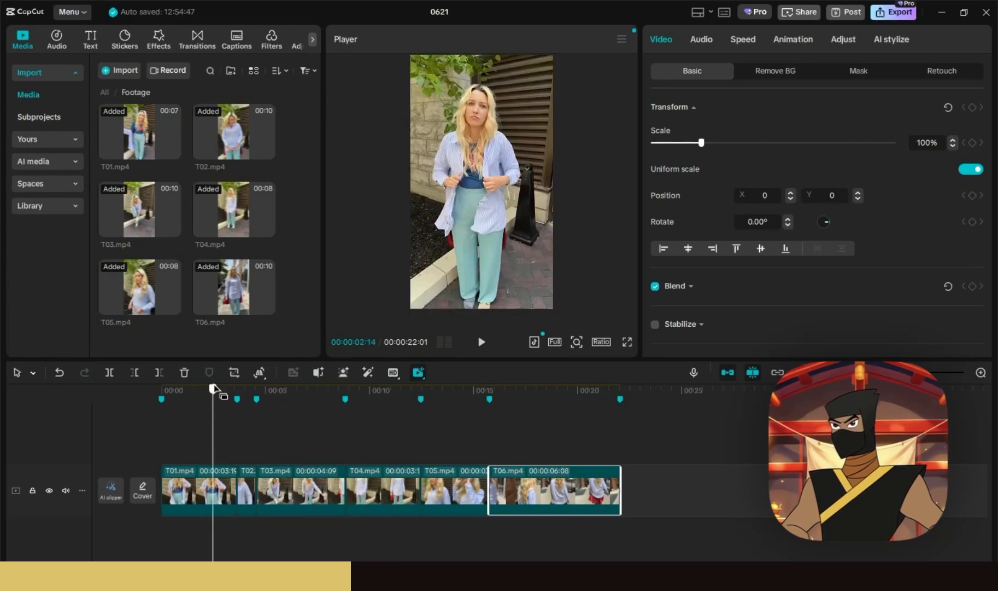
# - Enable Color match on T01 from a timeline reference frame at intensity 80, then preview it
pyautogui.click(212, 477)
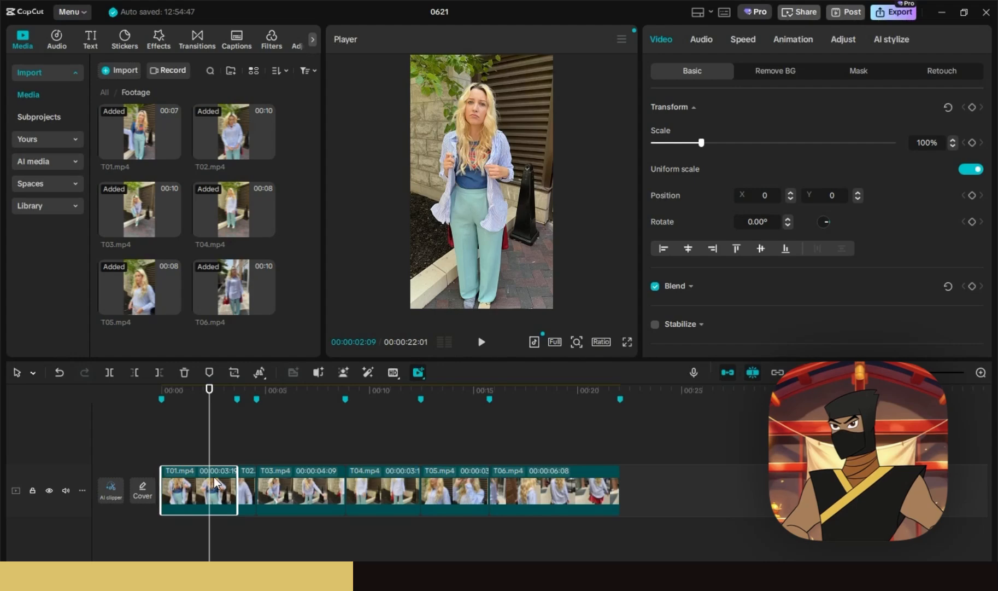
pyautogui.click(840, 39)
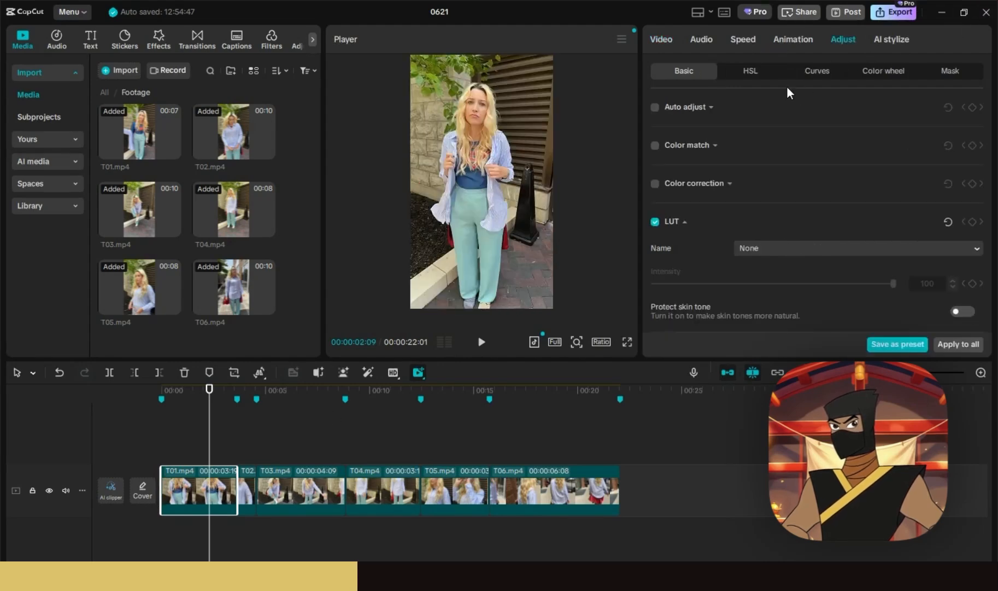
pyautogui.click(656, 146)
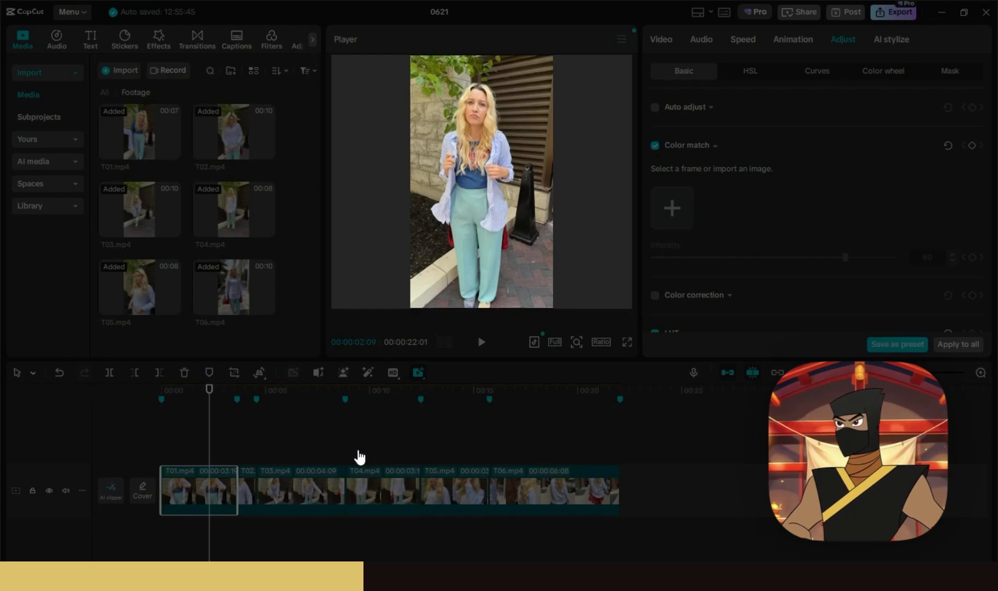
pyautogui.click(659, 504)
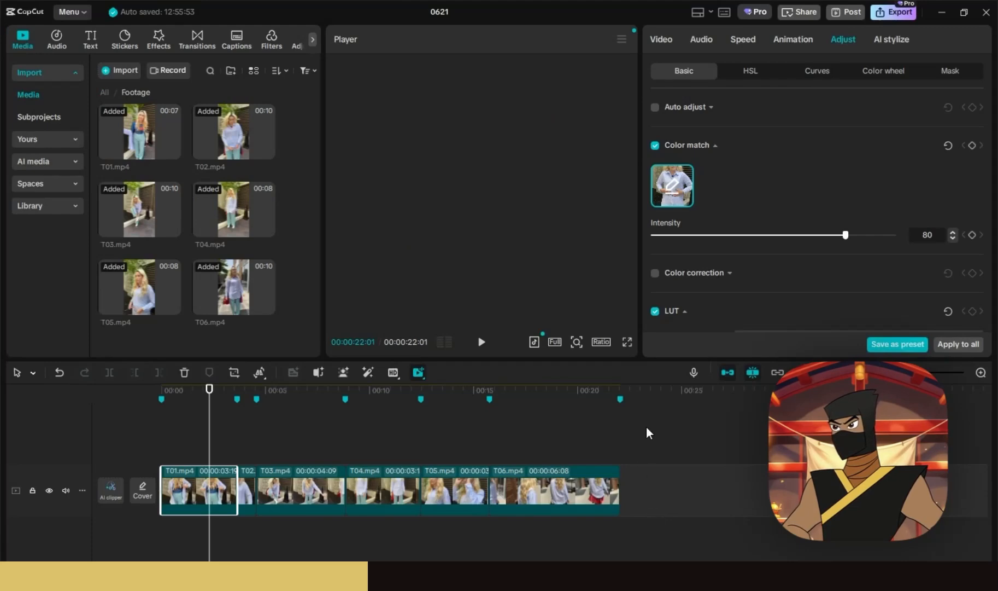
pyautogui.click(212, 402)
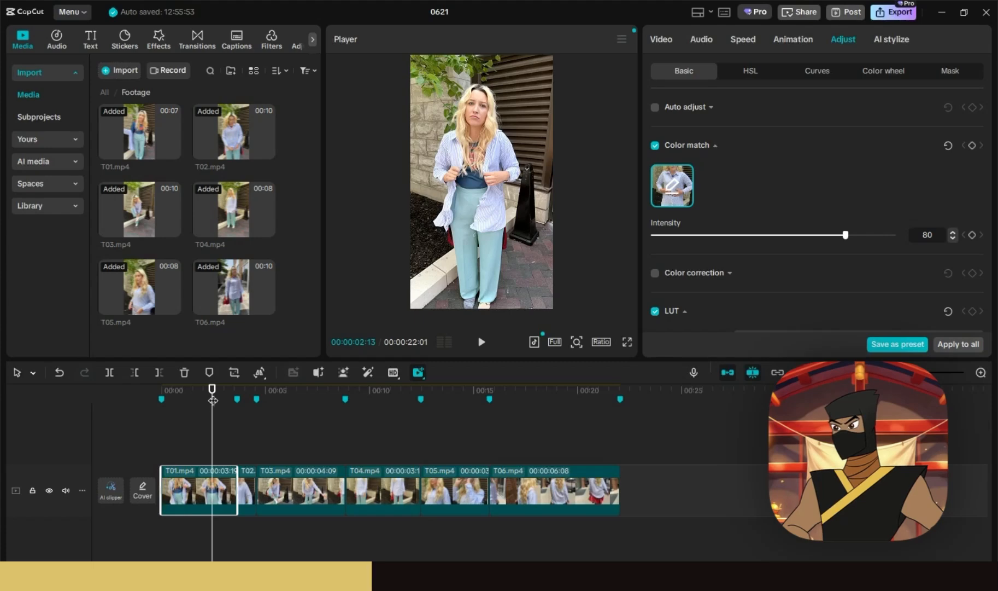
pyautogui.moveTo(213, 400); pyautogui.dragTo(225, 392)
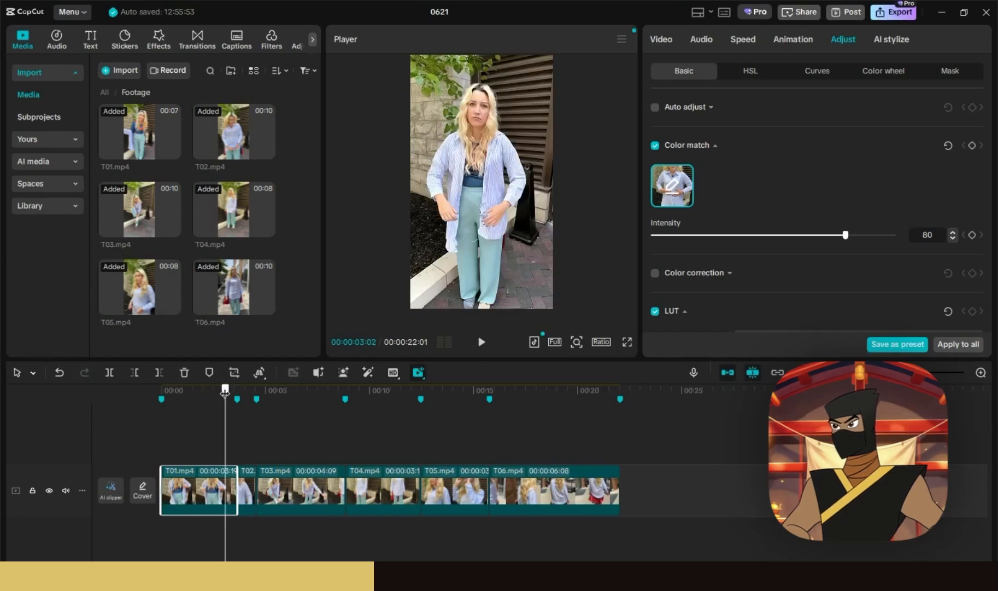
pyautogui.scroll(-5, 798, 210)
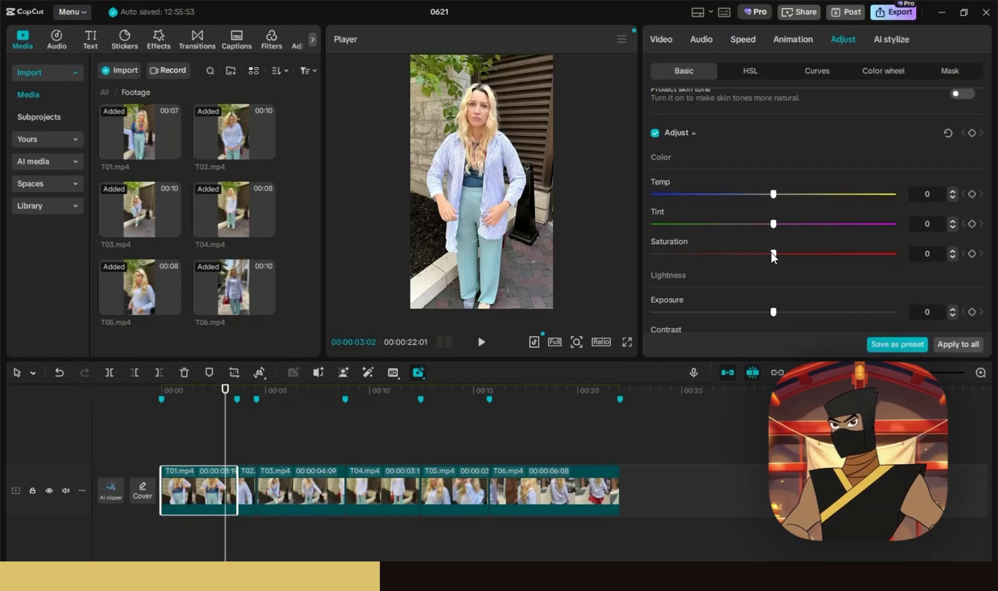
# - Lower T01's saturation to -3 and exposure to -2, then deselect the clip
pyautogui.moveTo(768, 258)
pyautogui.mouseDown()
pyautogui.moveTo(788, 250)
pyautogui.moveTo(766, 254)
pyautogui.mouseUp()
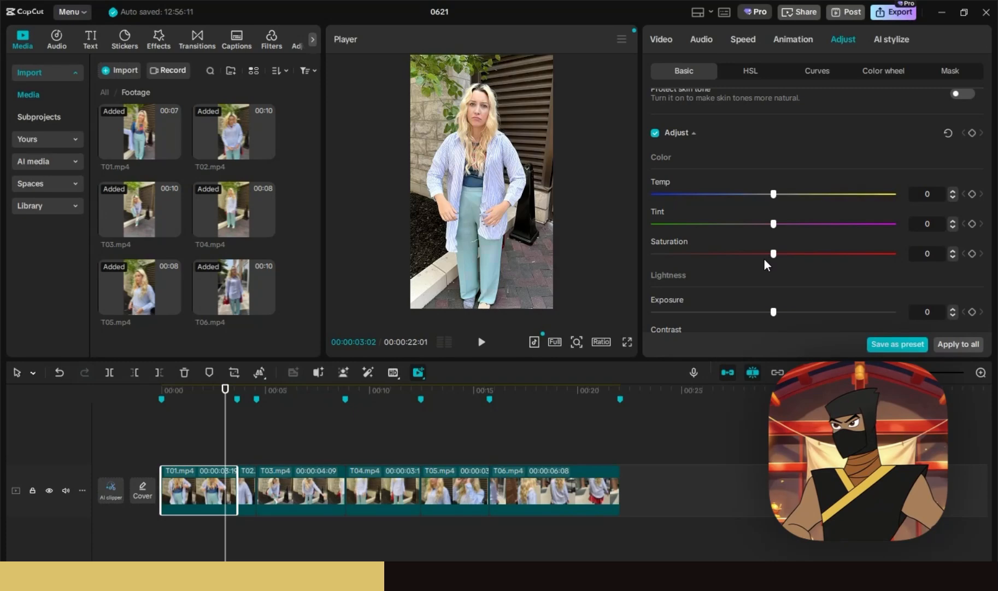
pyautogui.moveTo(245, 390); pyautogui.dragTo(232, 390)
pyautogui.scroll(-3, 767, 164)
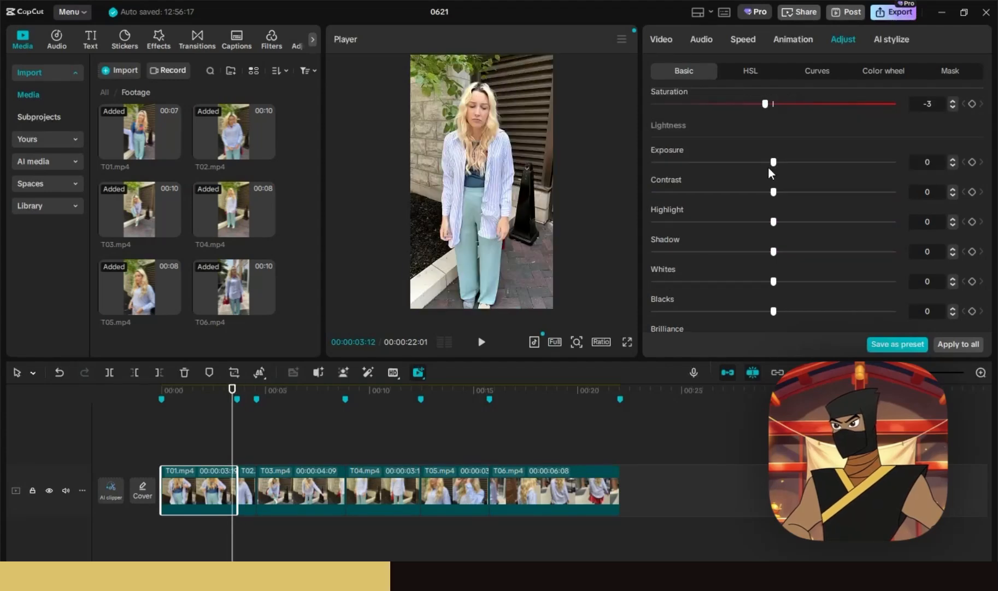
pyautogui.moveTo(772, 165); pyautogui.dragTo(761, 168)
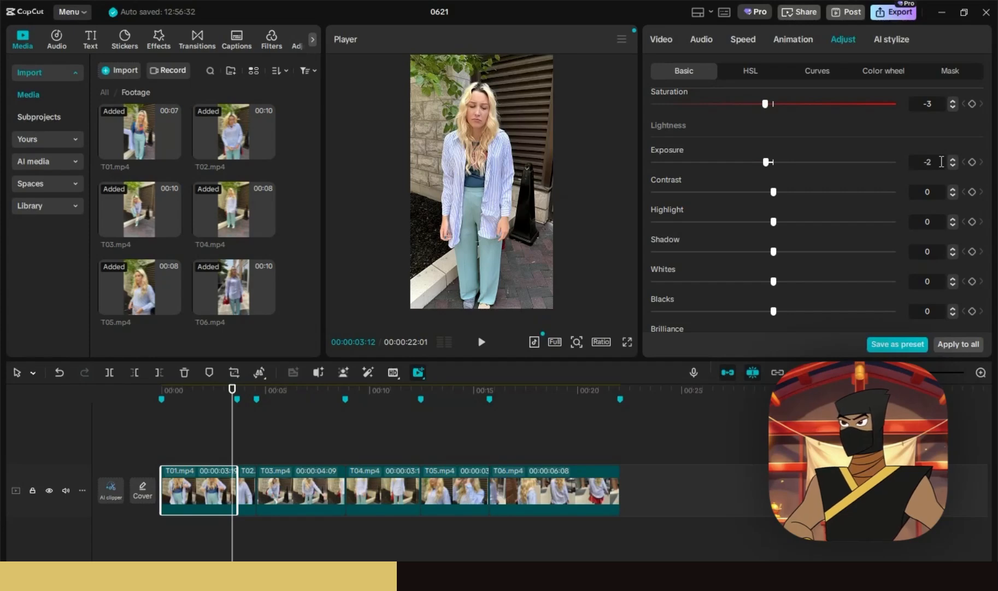
pyautogui.click(602, 149)
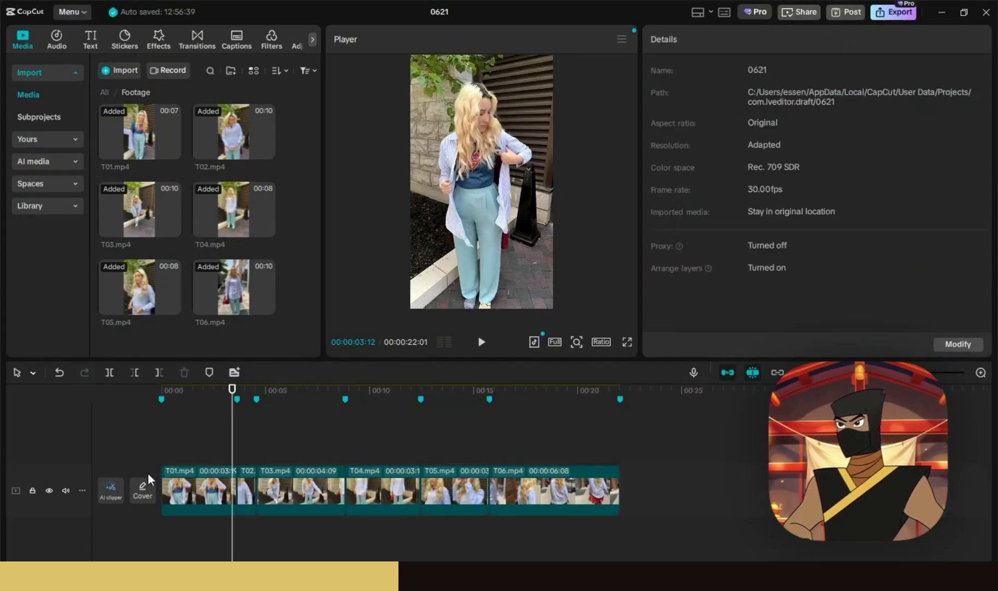
# - Add a Custom adjustment layer, Adjust1, stretched across the full 22:01 edit
pyautogui.moveTo(212, 394); pyautogui.dragTo(159, 416)
pyautogui.click(295, 41)
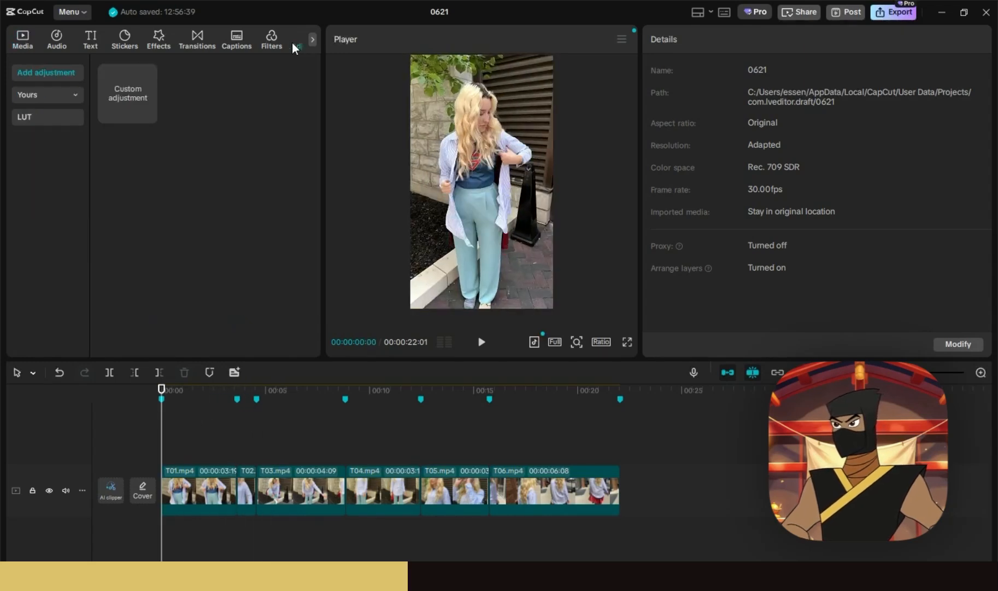
pyautogui.click(149, 113)
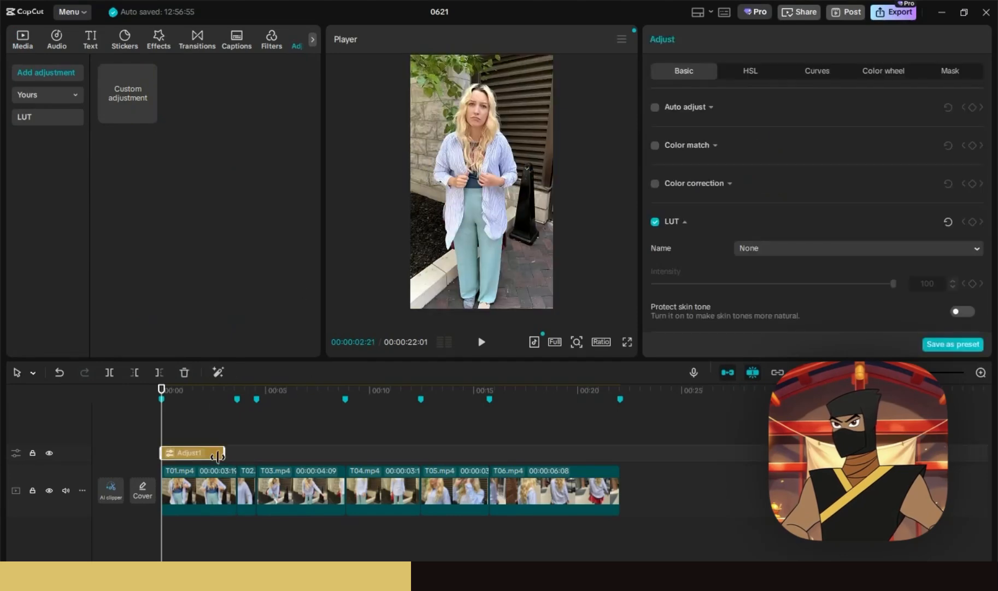
pyautogui.moveTo(217, 456); pyautogui.dragTo(617, 458)
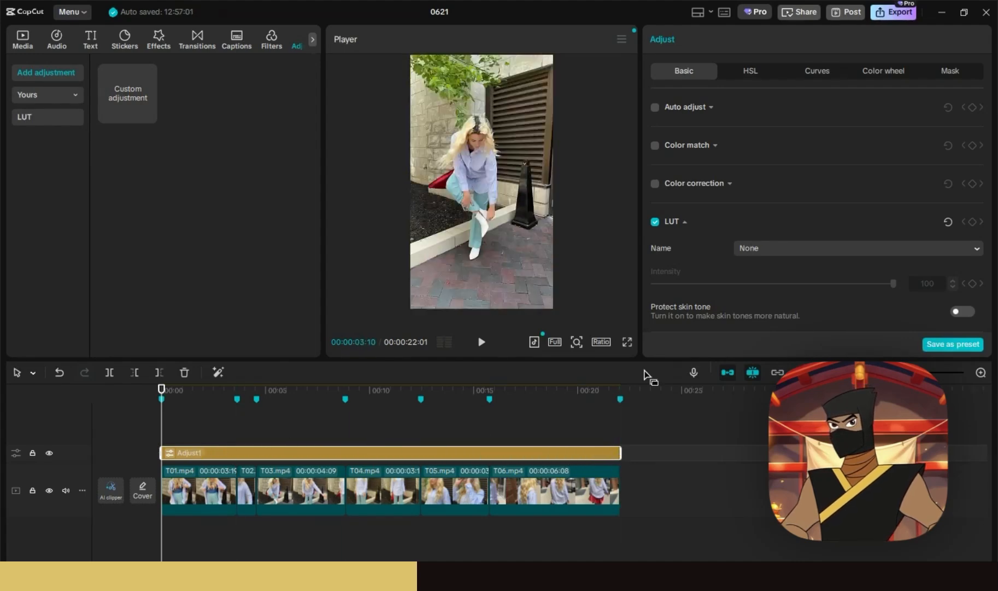
pyautogui.moveTo(277, 404); pyautogui.dragTo(248, 404)
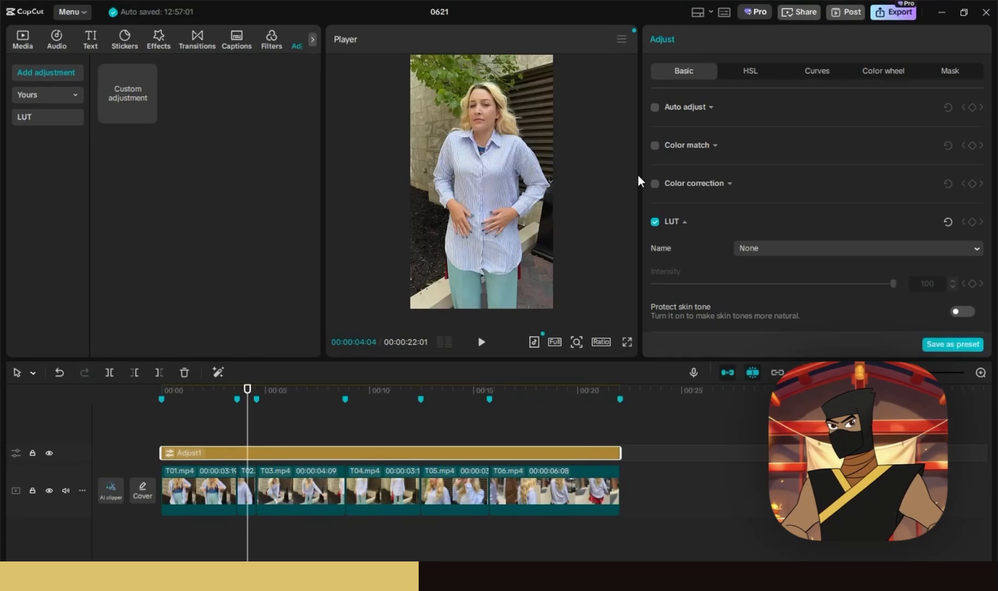
# - Turn on Auto adjust for Adjust1 and toggle the layer's visibility to compare
pyautogui.click(655, 108)
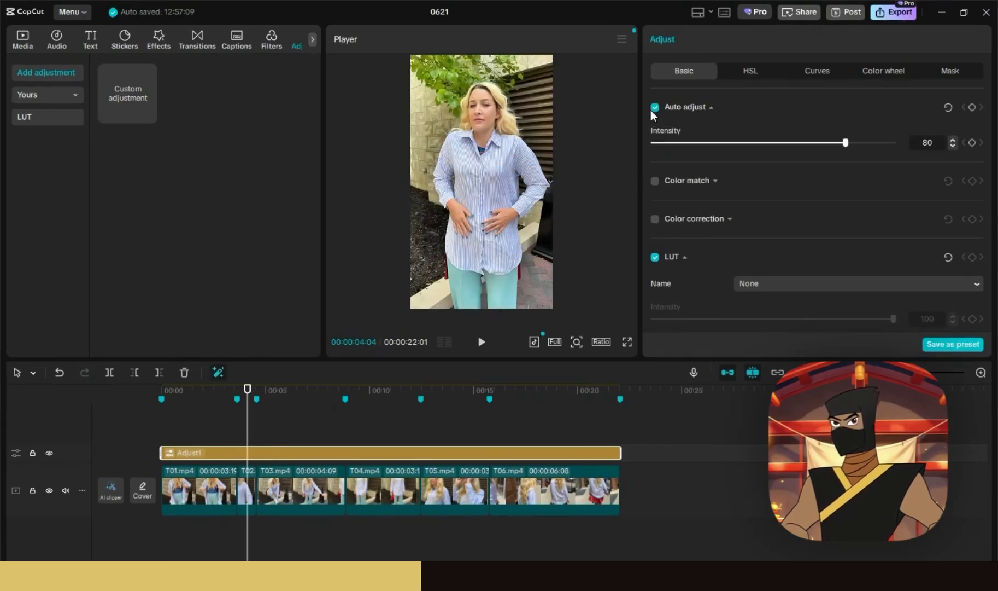
pyautogui.click(739, 143)
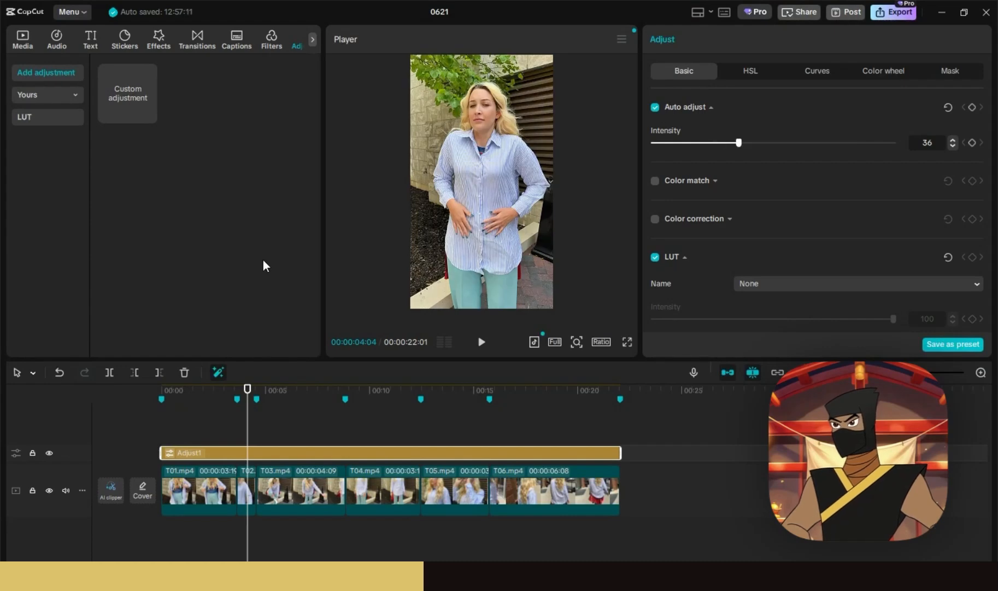
pyautogui.click(51, 454)
pyautogui.click(49, 452)
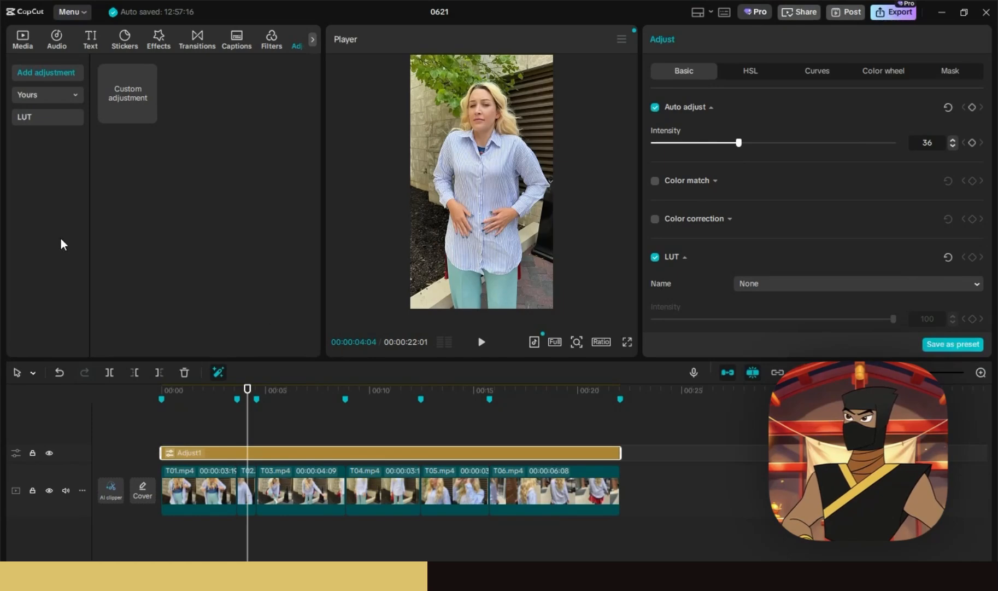
# - Try Color correction, switch it back off, and compare with the layer hidden
pyautogui.click(655, 219)
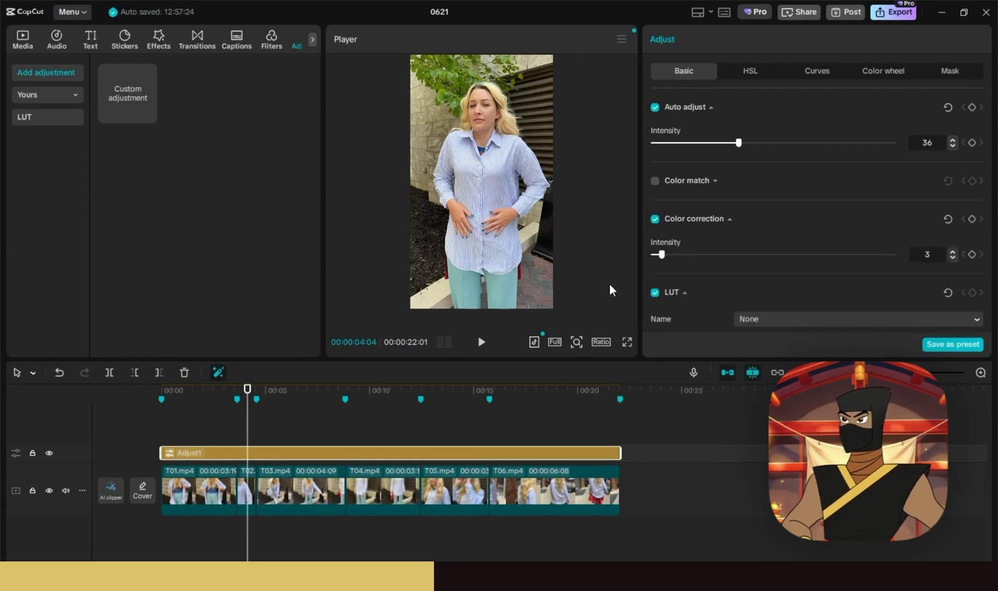
pyautogui.click(654, 220)
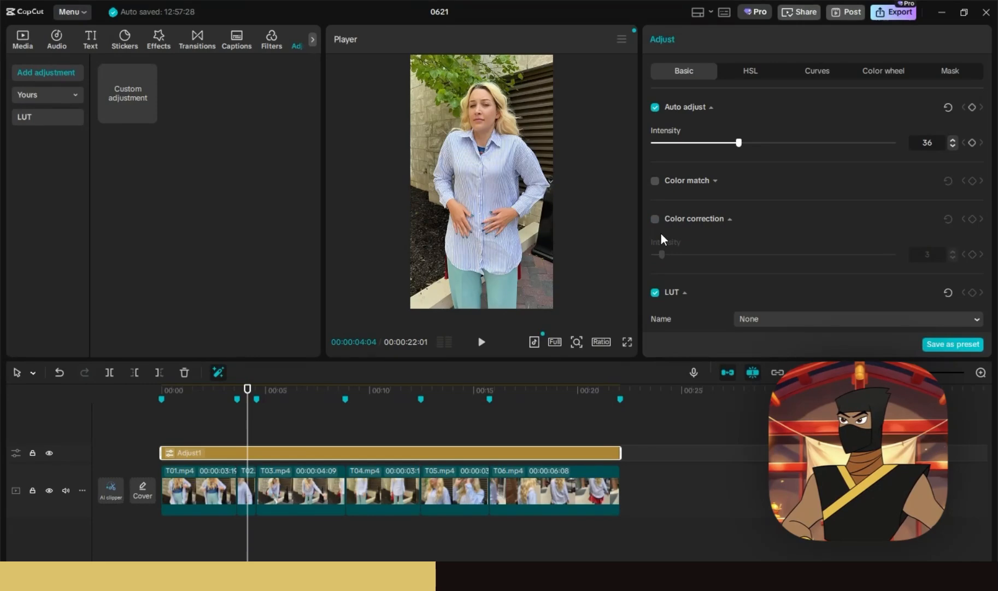
pyautogui.scroll(-5, 703, 227)
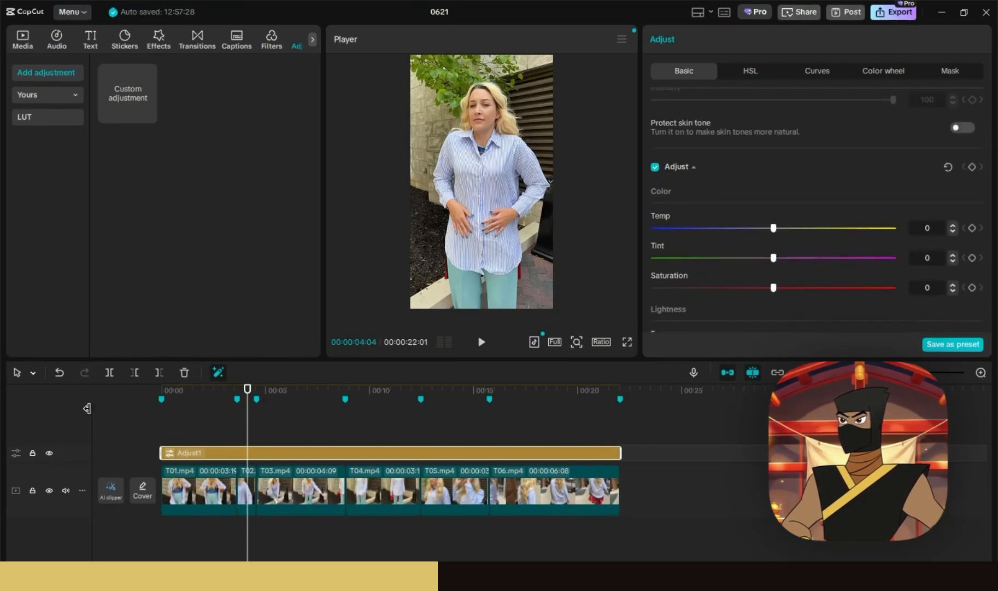
pyautogui.click(49, 453)
pyautogui.click(49, 453)
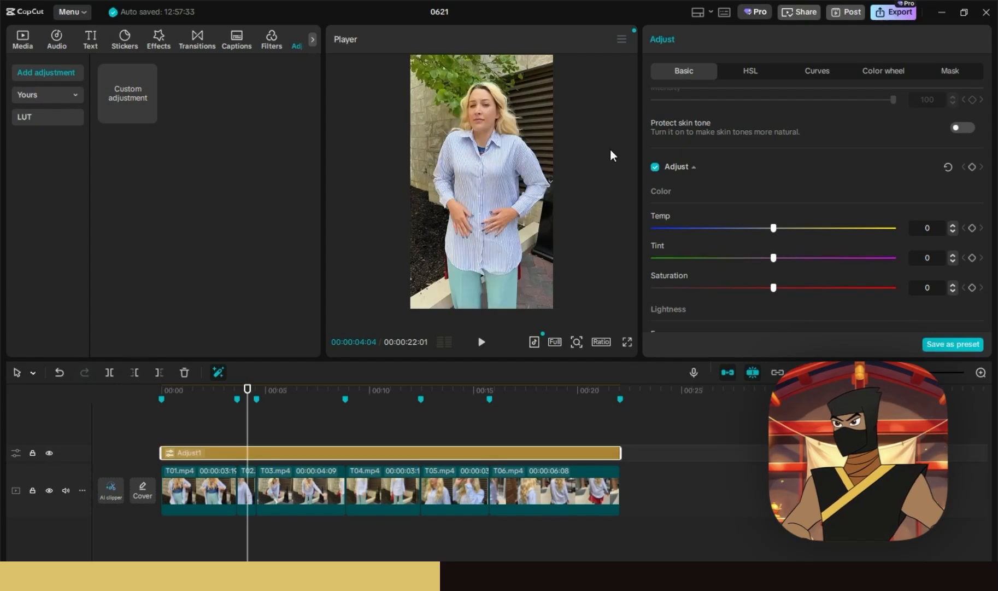
pyautogui.scroll(5, 681, 184)
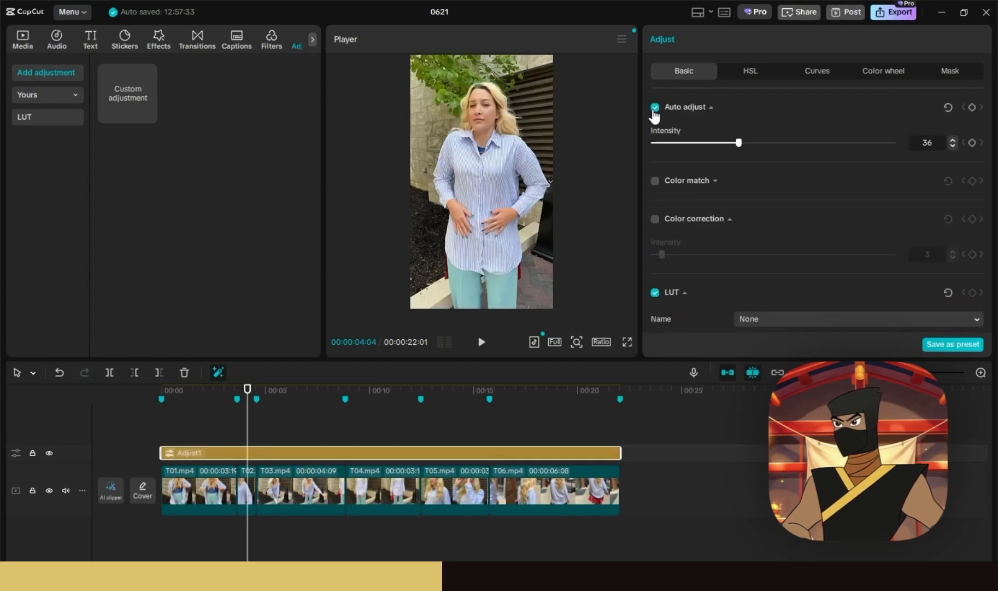
# - Set Auto adjust intensity to 16, toggling it on and off to compare
pyautogui.click(654, 108)
pyautogui.click(654, 108)
pyautogui.click(653, 108)
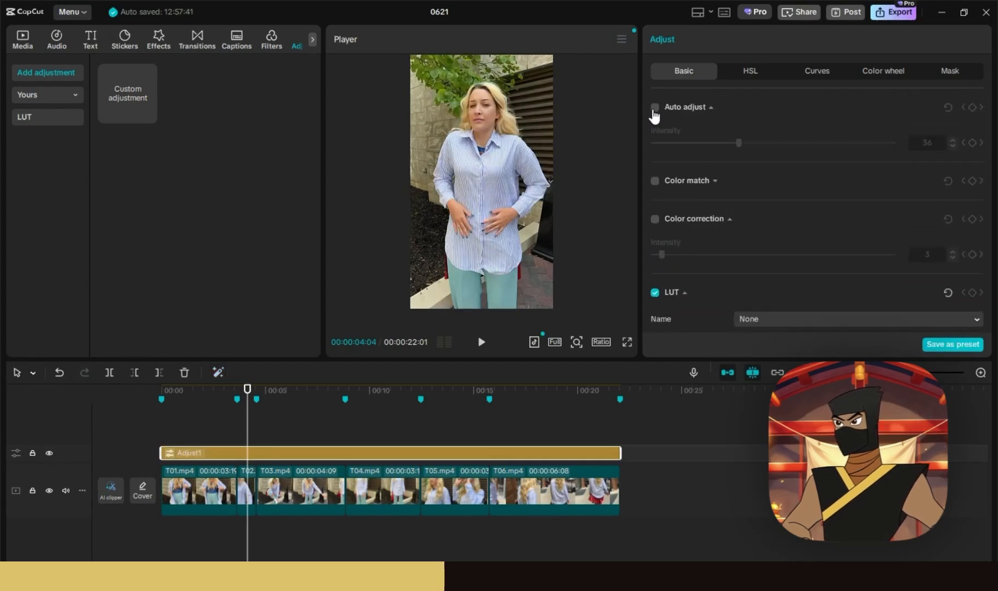
pyautogui.click(655, 108)
pyautogui.moveTo(708, 141); pyautogui.dragTo(703, 142)
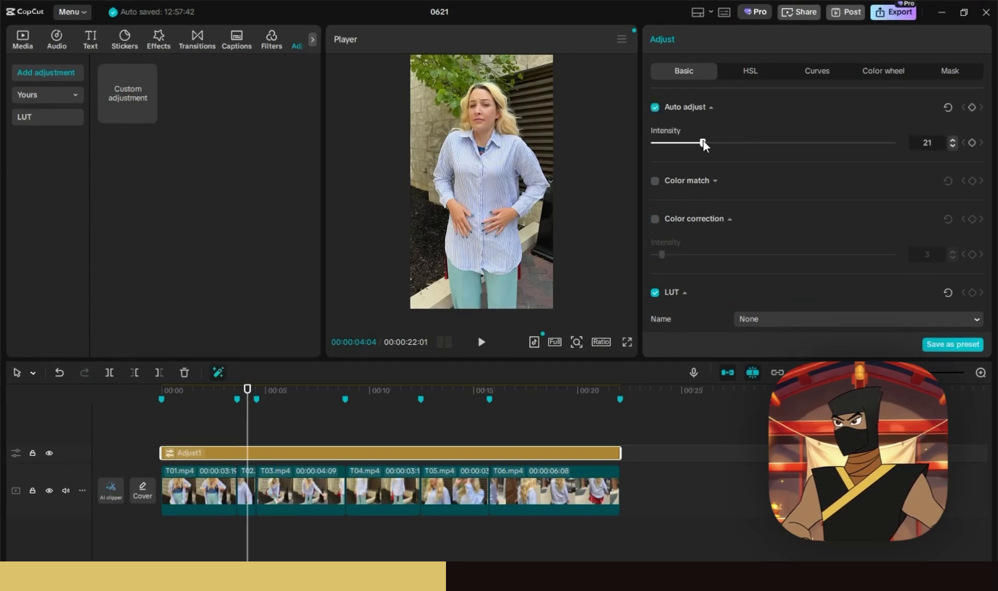
pyautogui.click(654, 107)
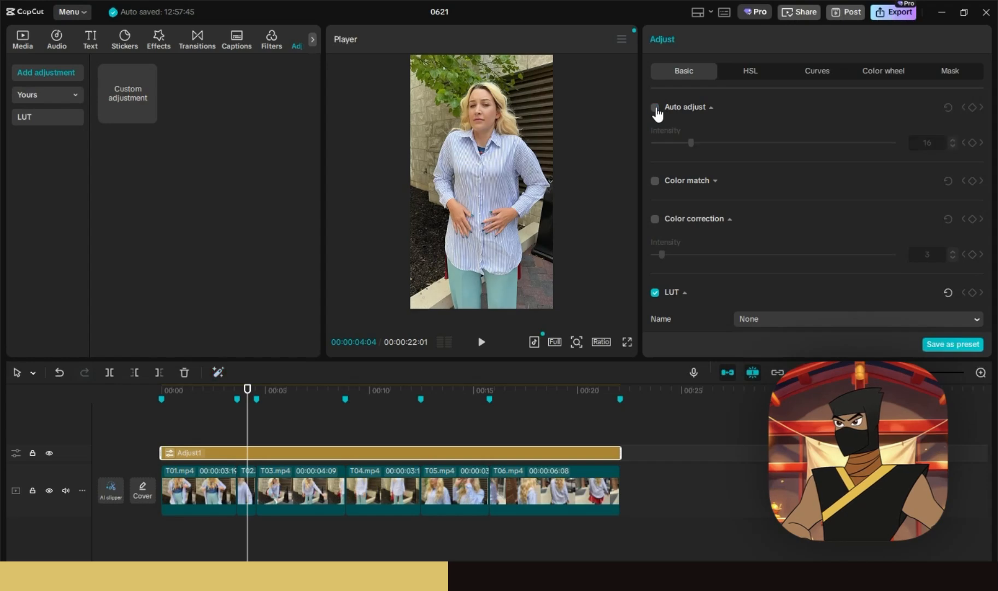
pyautogui.click(654, 107)
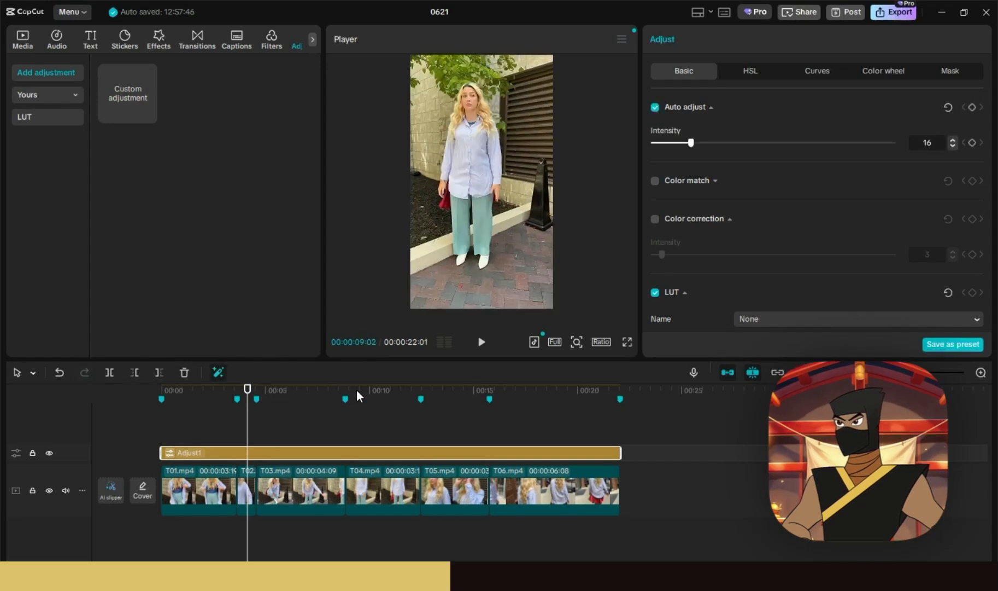
pyautogui.click(330, 395)
# - Drag Adjust1's Temp slider down to -3
pyautogui.scroll(-3, 713, 243)
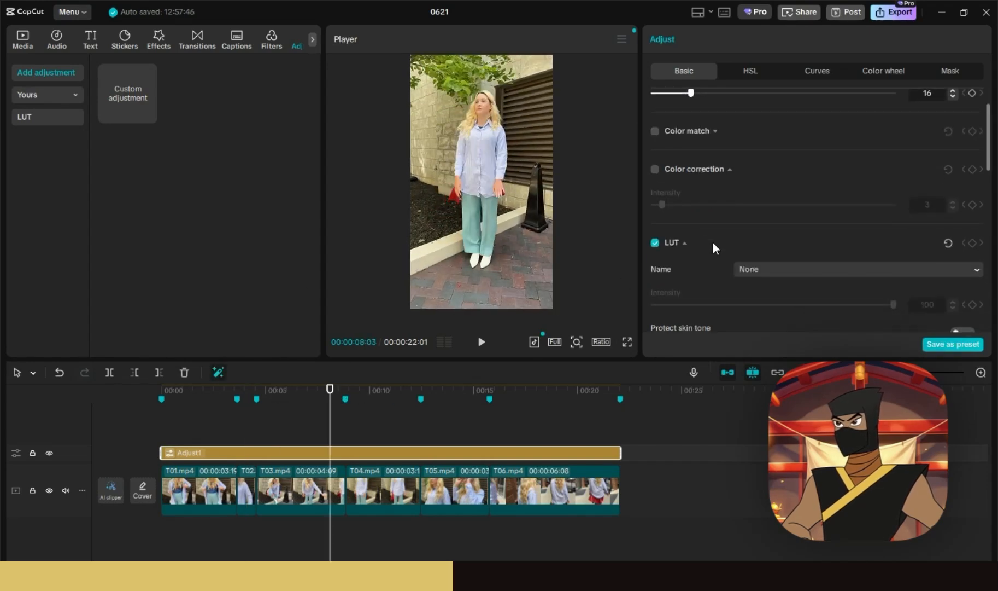
pyautogui.scroll(-5, 714, 243)
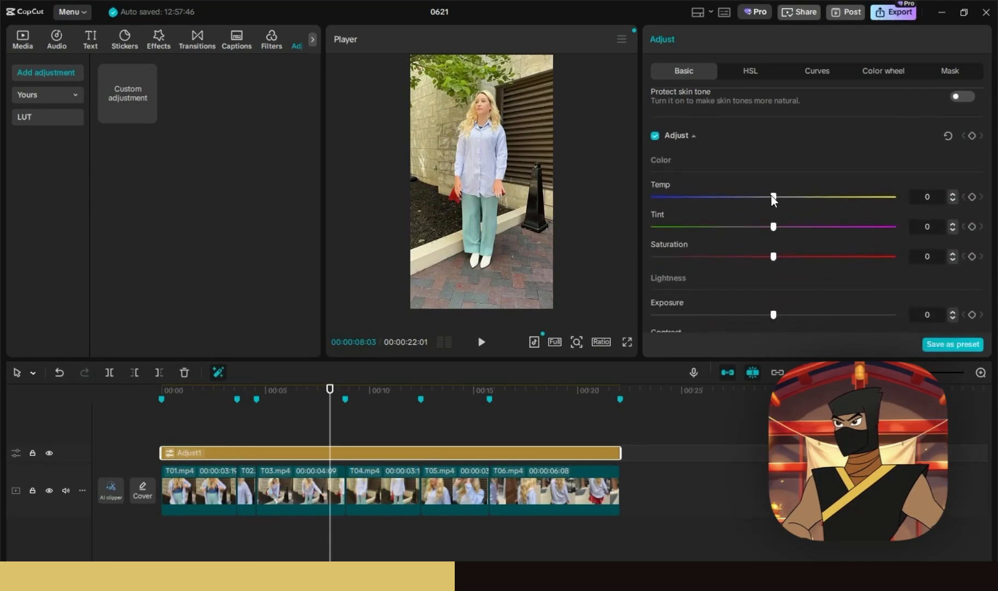
pyautogui.moveTo(772, 198); pyautogui.dragTo(760, 200)
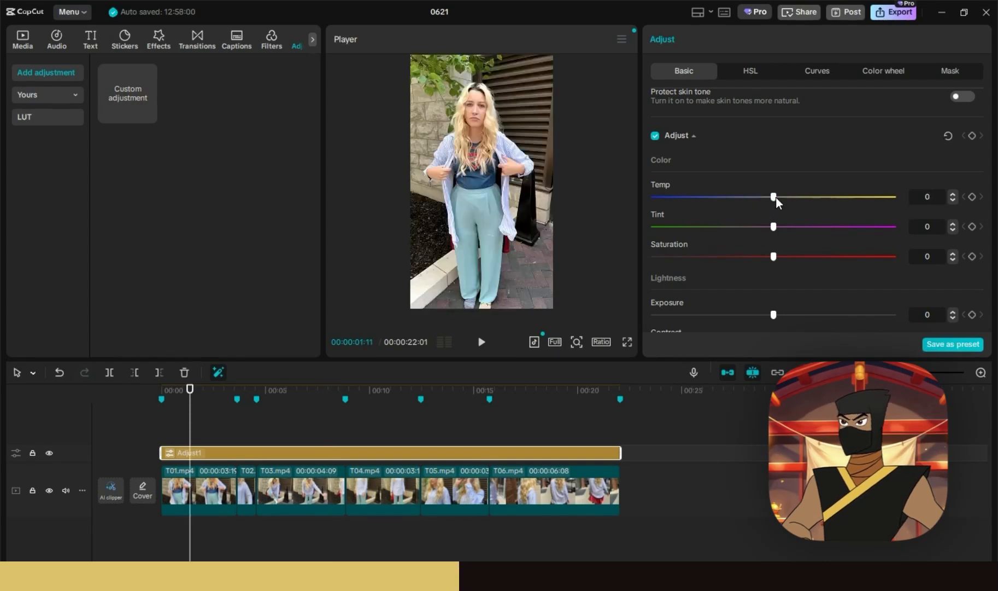
pyautogui.moveTo(776, 196)
pyautogui.mouseDown()
pyautogui.moveTo(821, 205)
pyautogui.moveTo(757, 201)
pyautogui.mouseUp()
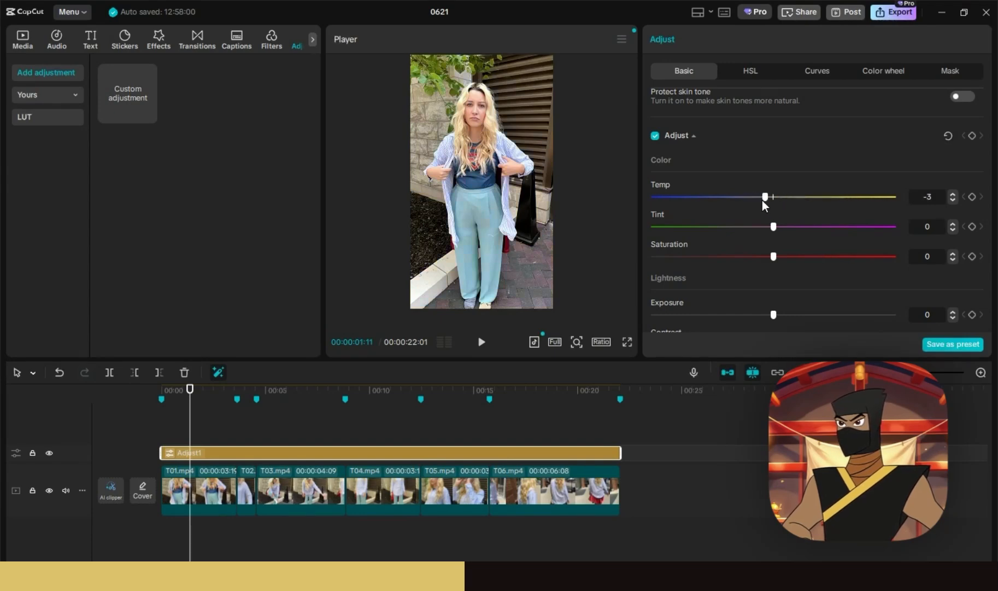
# - Open HSL, select the orange range, and toggle Adjust1's visibility to compare
pyautogui.click(751, 74)
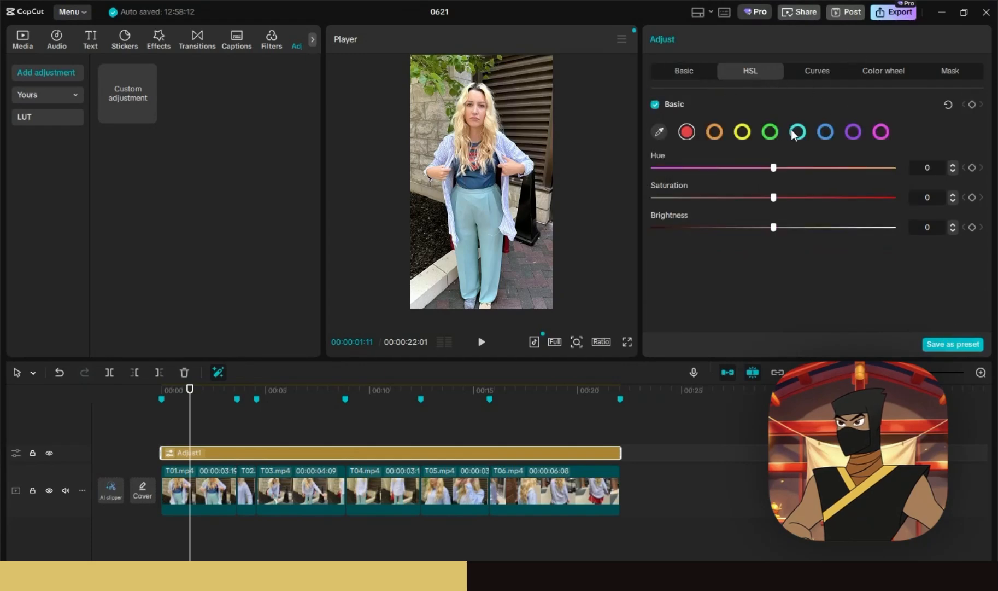
pyautogui.click(742, 132)
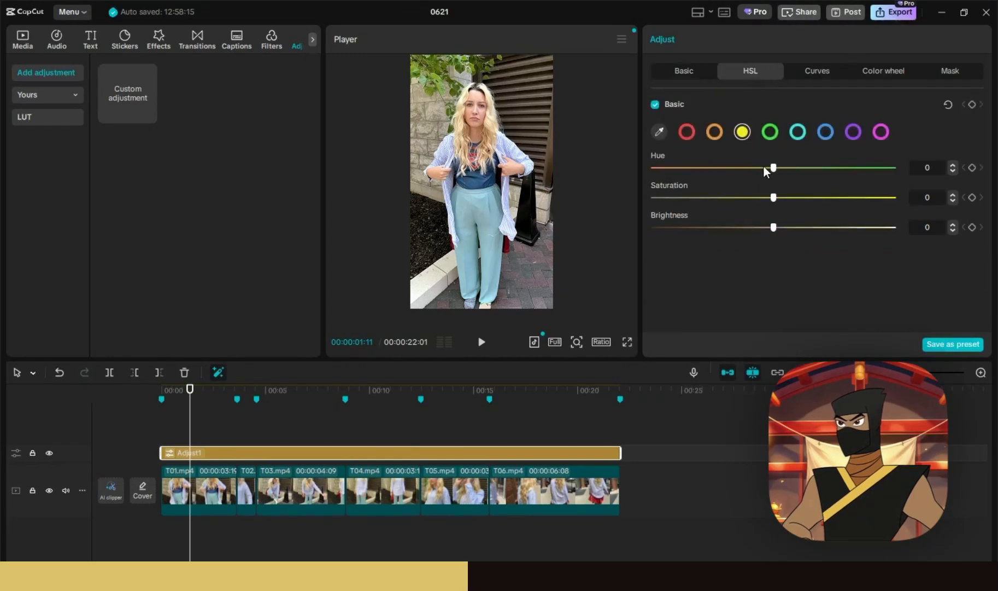
pyautogui.click(713, 132)
pyautogui.click(577, 389)
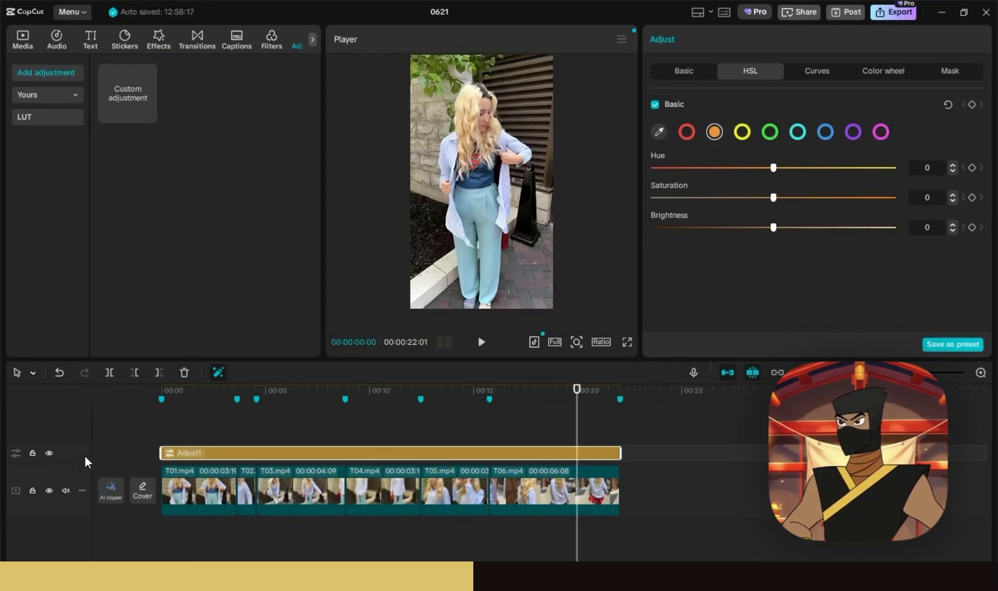
pyautogui.click(50, 453)
pyautogui.click(51, 454)
pyautogui.click(51, 455)
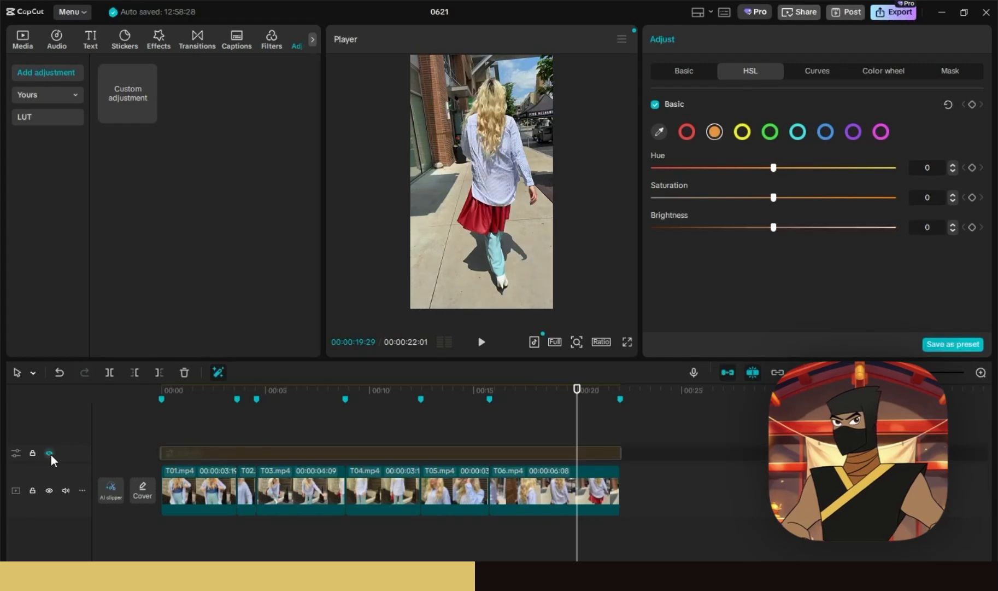
pyautogui.click(50, 455)
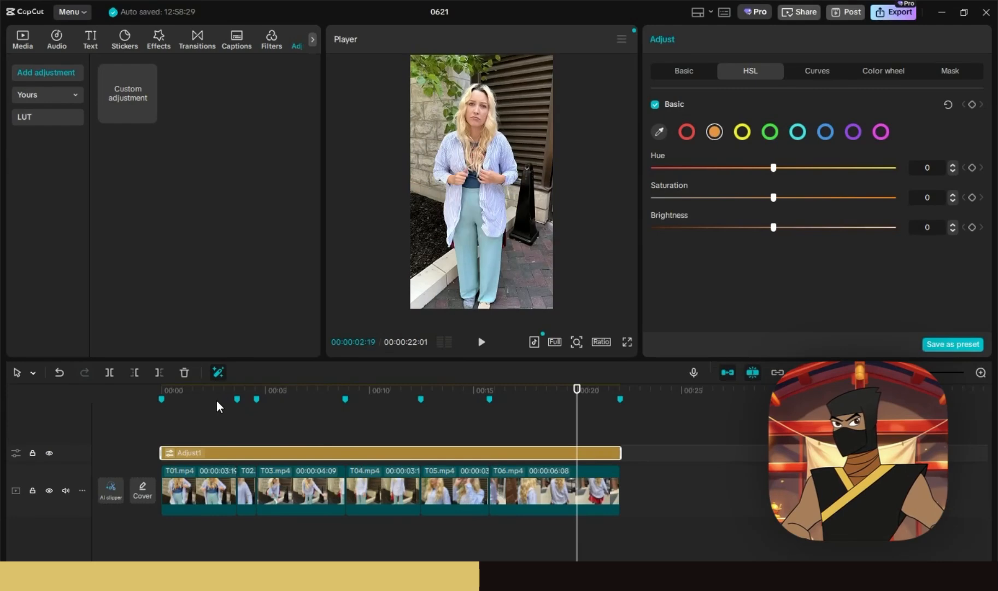
# - Return to the start, show the media library, go back to Basic, and play the edit
pyautogui.click(149, 385)
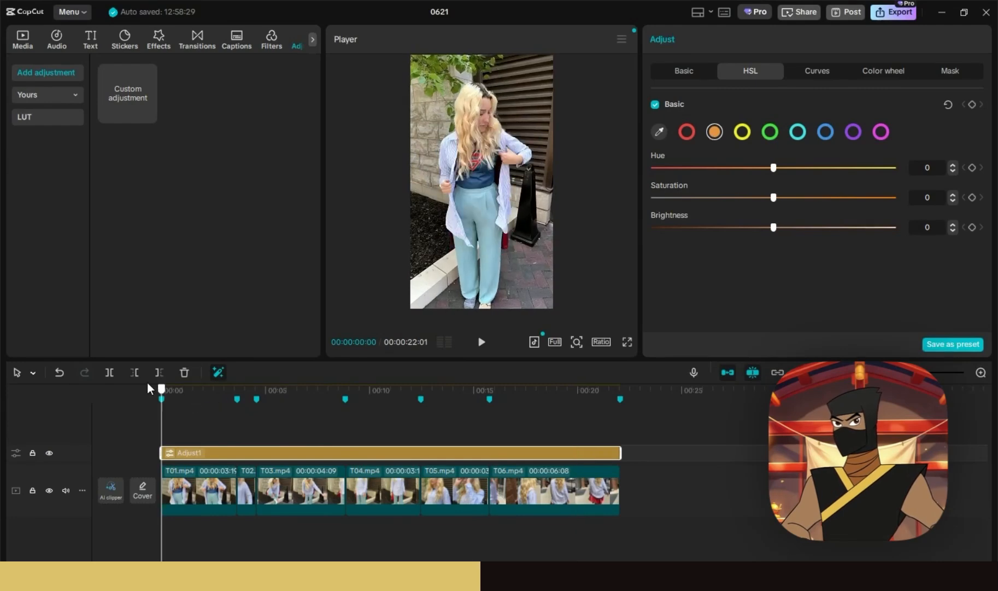
pyautogui.click(22, 40)
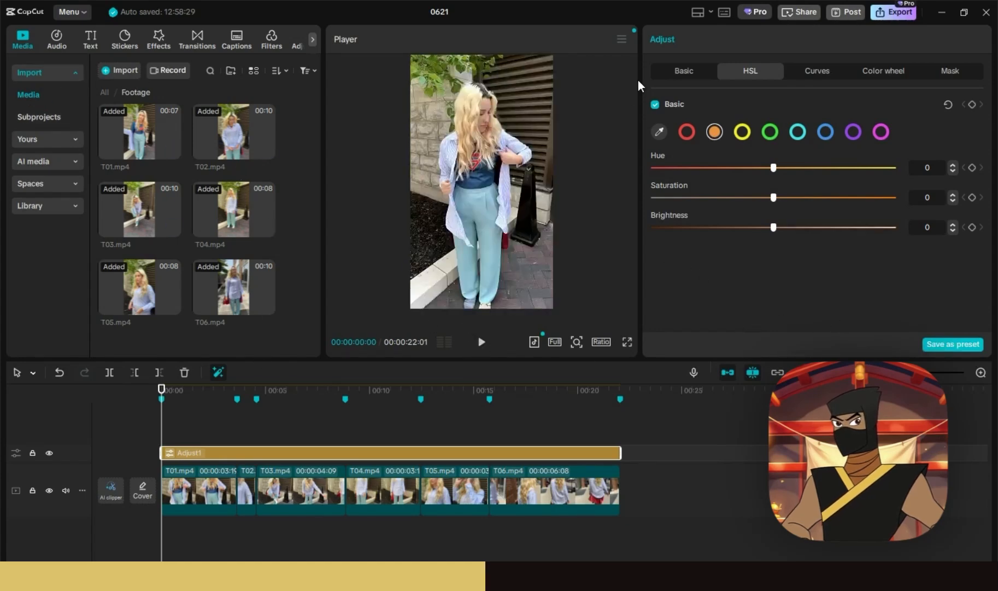
pyautogui.click(681, 72)
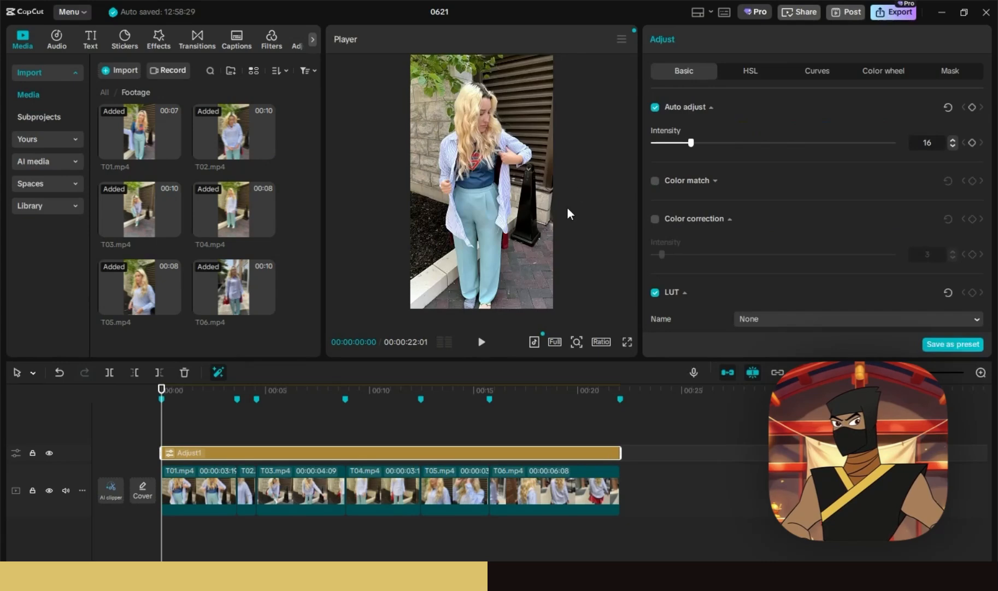
pyautogui.click(481, 342)
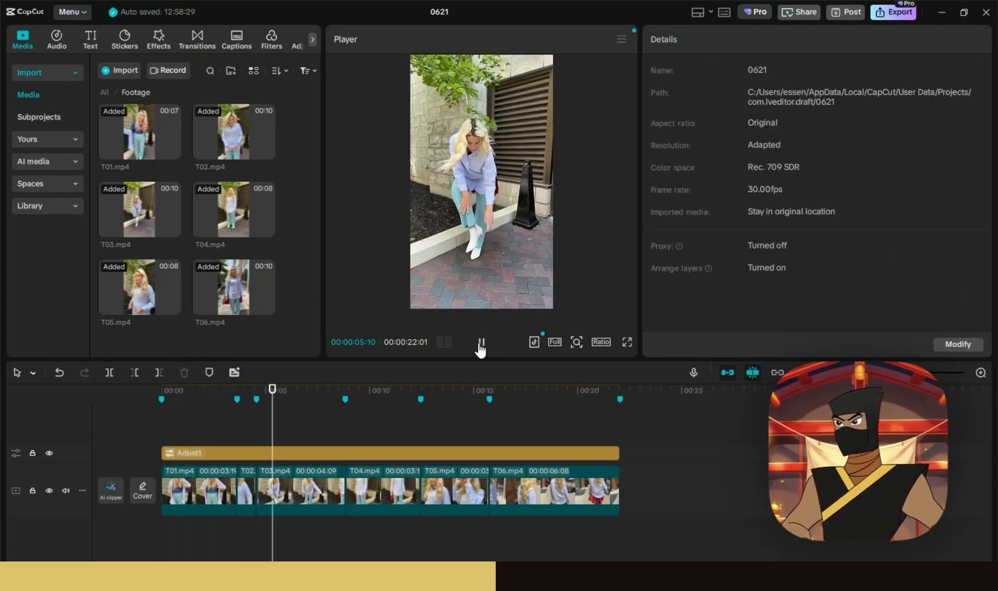
# - Scale T03 up slightly as a punch-in zoom and play it back to review
pyautogui.click(481, 342)
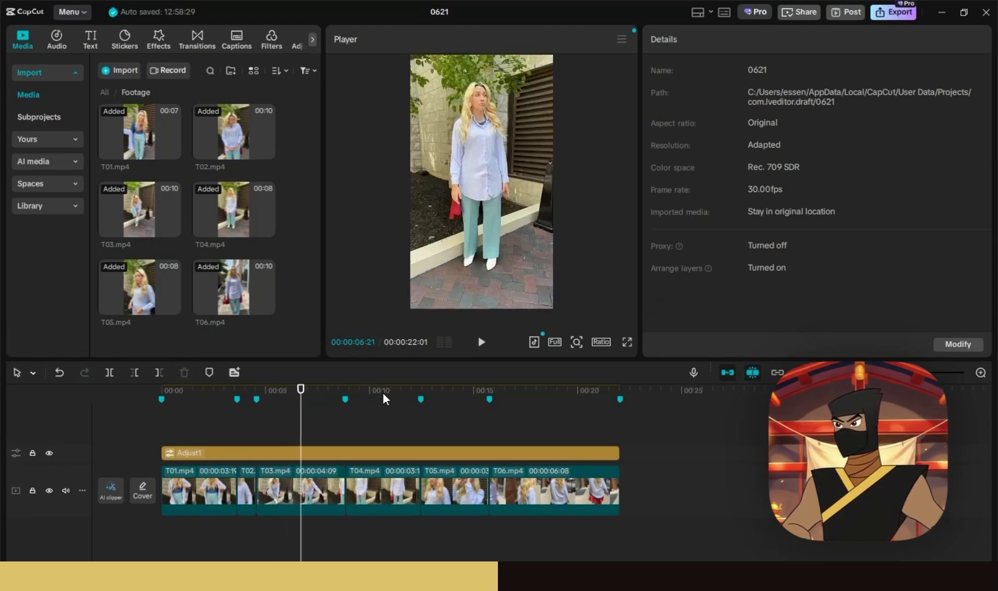
pyautogui.click(310, 482)
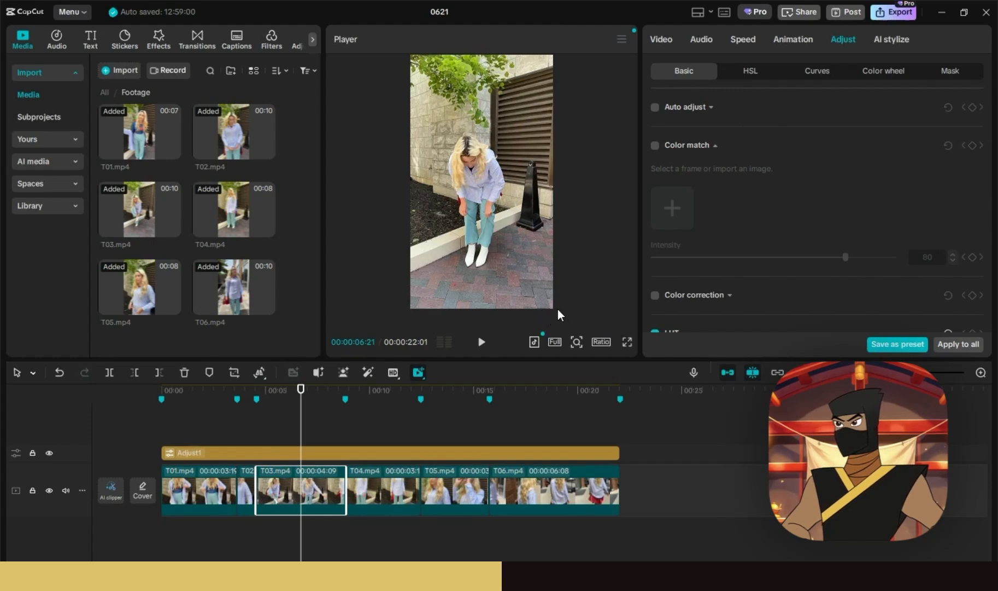
pyautogui.moveTo(554, 308); pyautogui.dragTo(561, 321)
pyautogui.moveTo(481, 213); pyautogui.dragTo(485, 214)
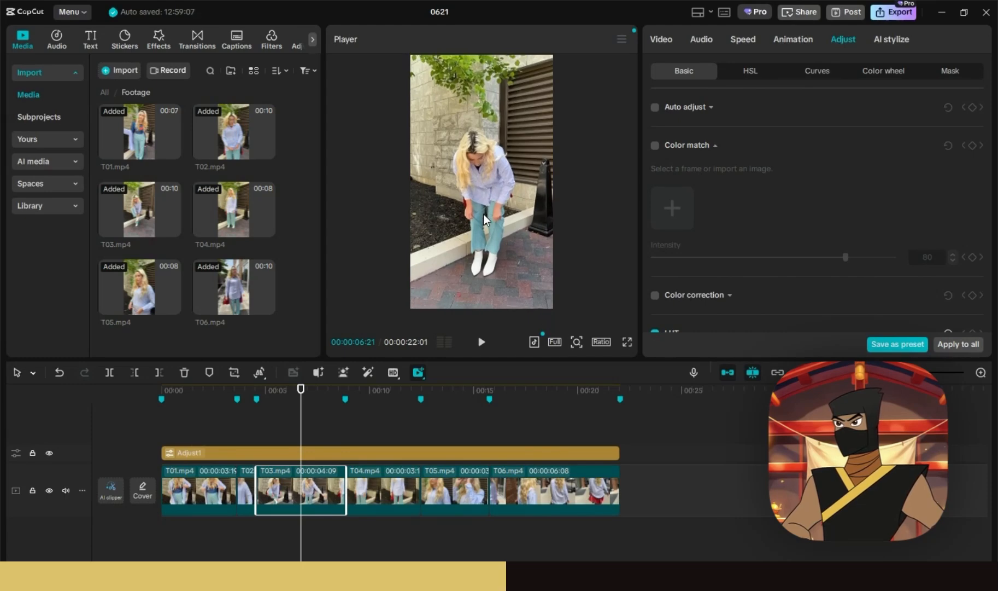
pyautogui.click(249, 391)
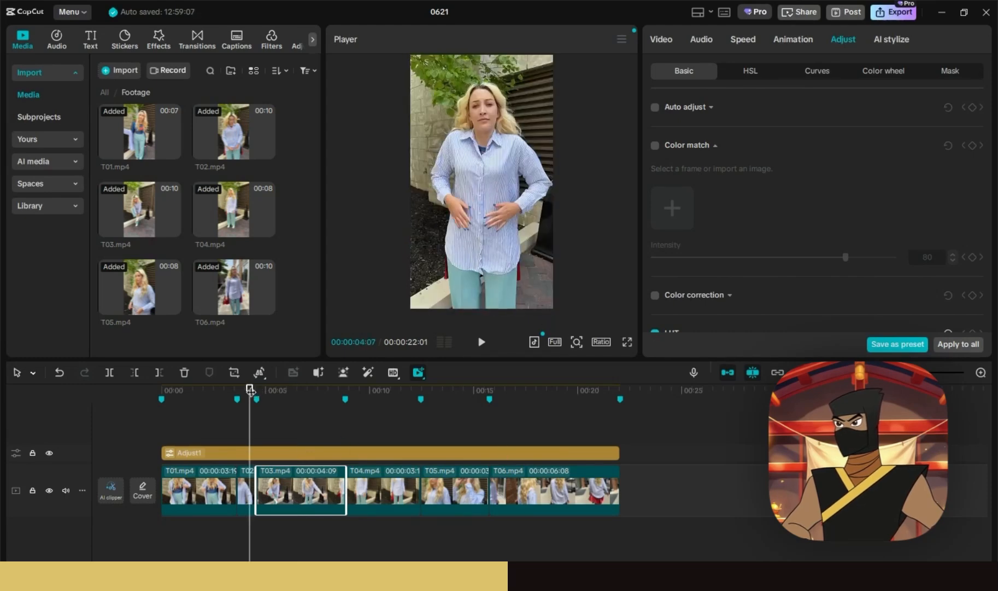
pyautogui.click(481, 342)
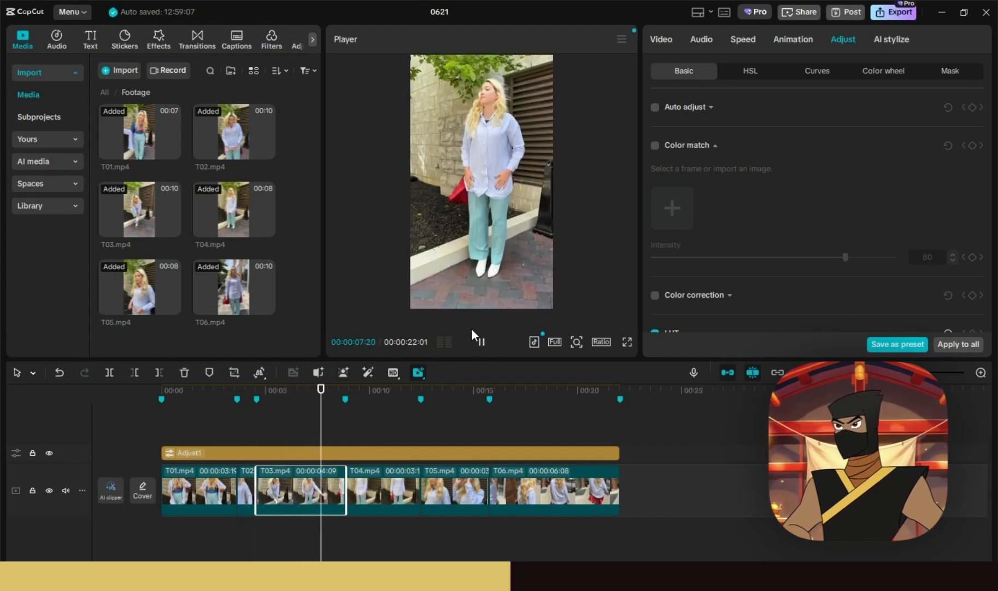
pyautogui.click(379, 400)
# - Punch in on T04 with its framing shifted slightly lower, and open its Video settings
pyautogui.click(399, 494)
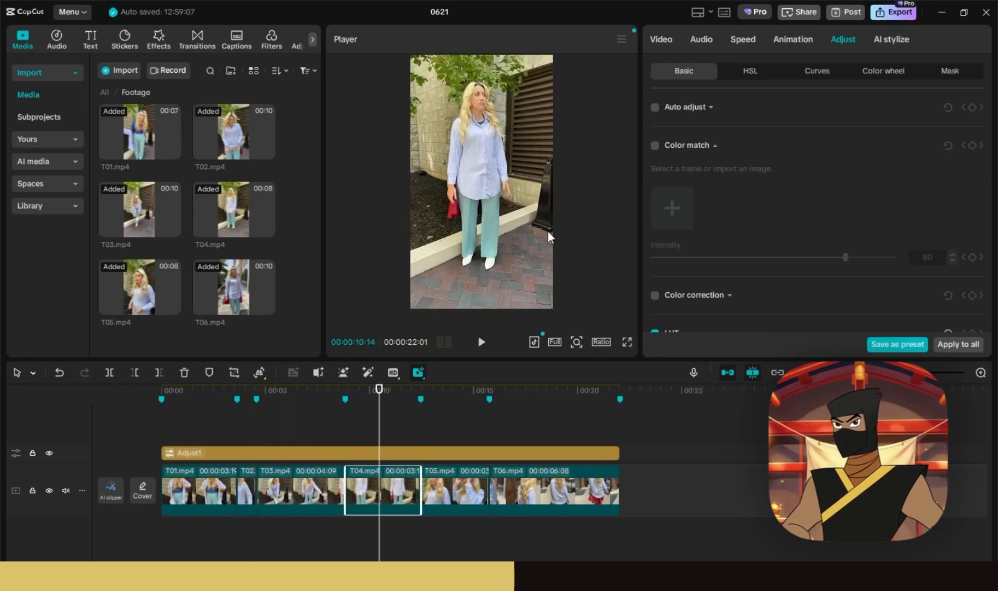
pyautogui.scroll(3, 475, 193)
pyautogui.moveTo(476, 193); pyautogui.dragTo(476, 206)
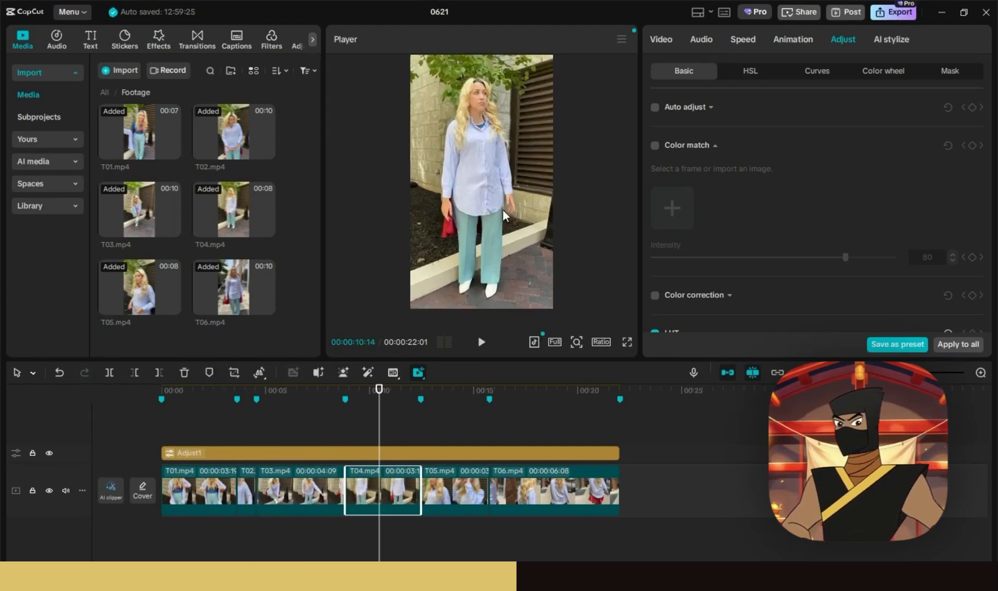
pyautogui.scroll(-2, 761, 176)
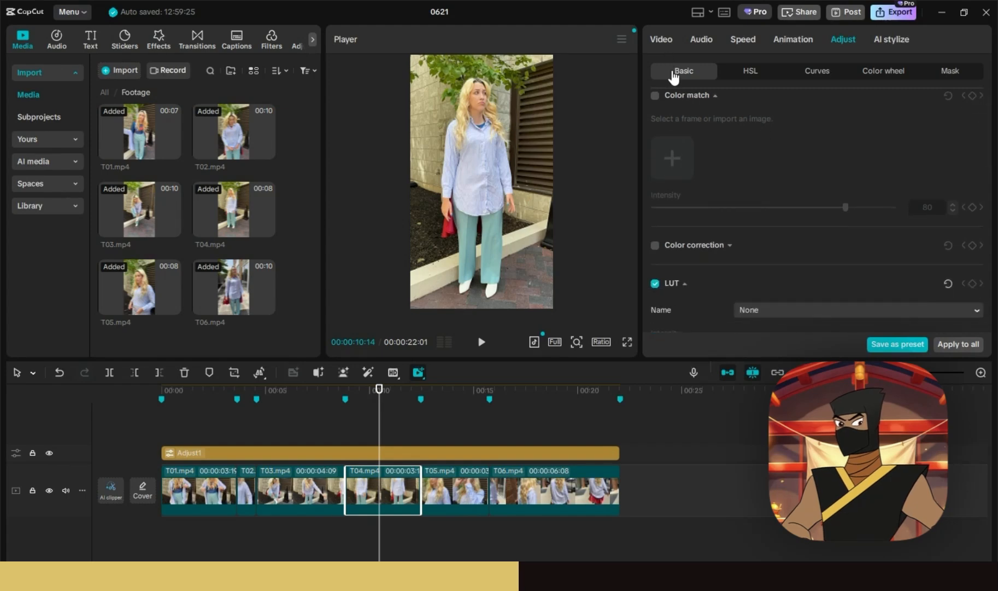
pyautogui.click(662, 42)
# - Enable Enhance quality at HD level for T04, checking the Adjust tab before returning to Video
pyautogui.scroll(-5, 740, 227)
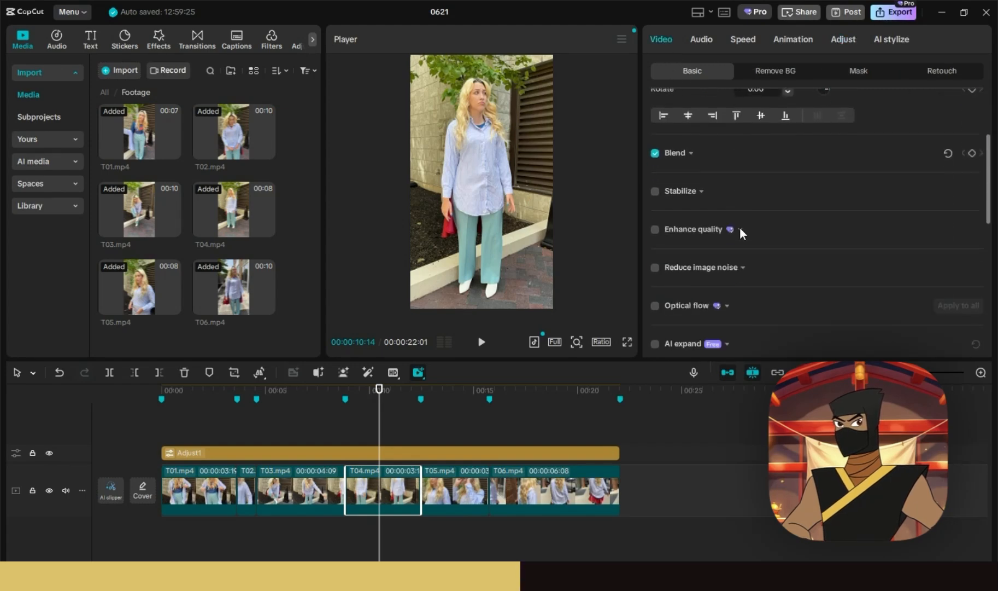
pyautogui.click(655, 138)
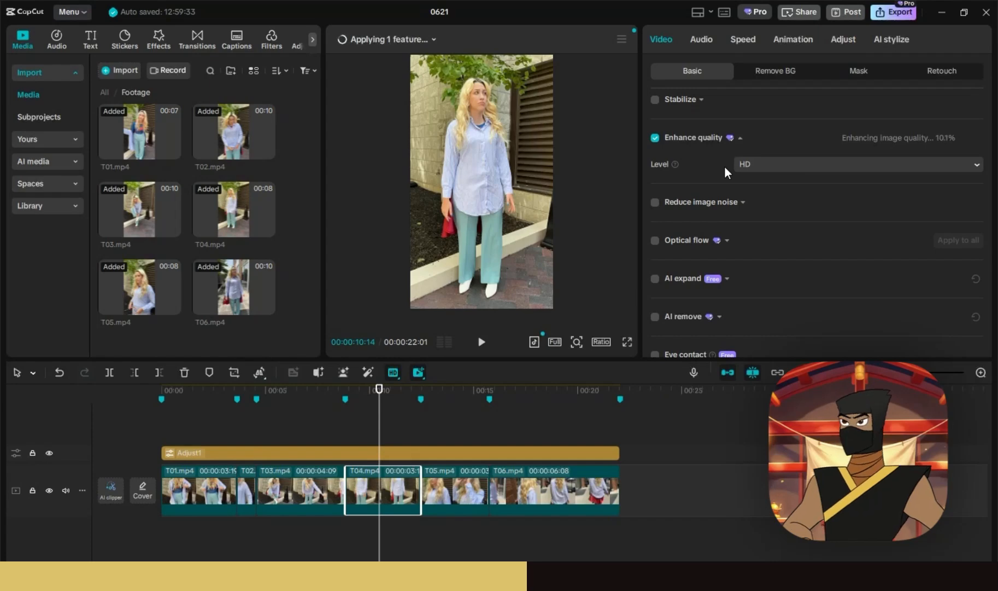
pyautogui.click(771, 166)
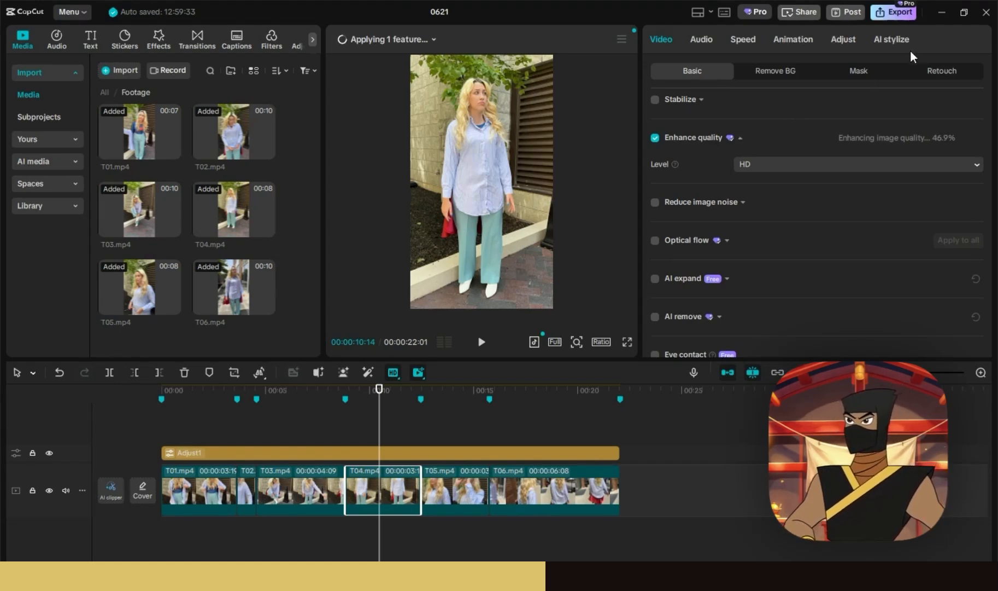
pyautogui.click(842, 42)
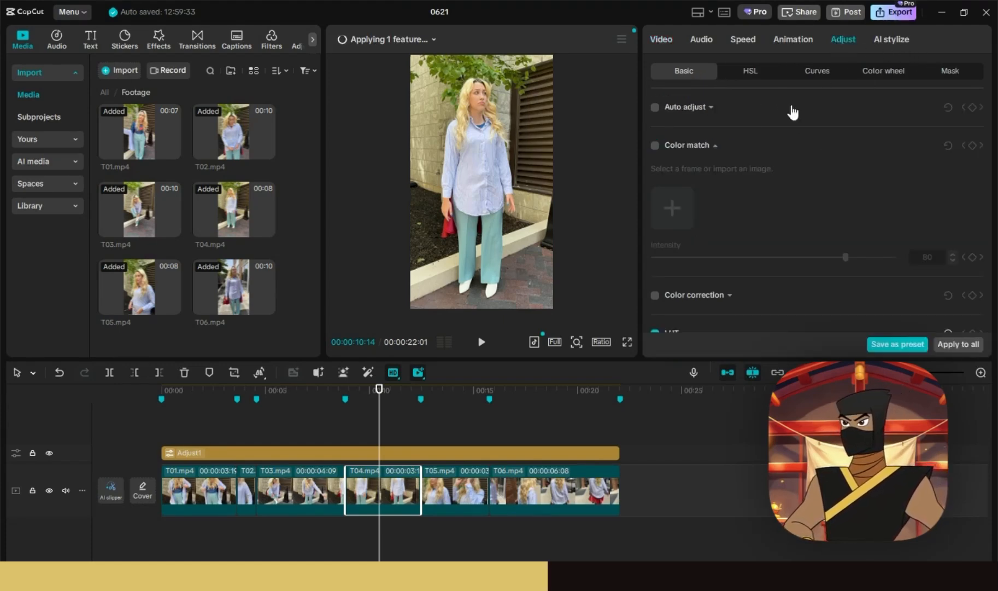
pyautogui.scroll(-15, 820, 197)
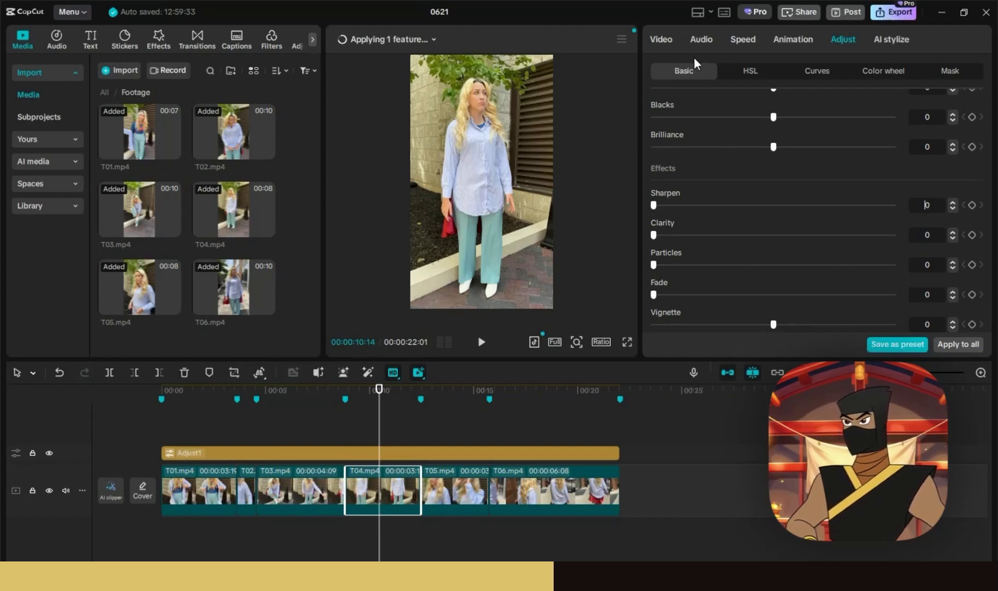
pyautogui.click(670, 39)
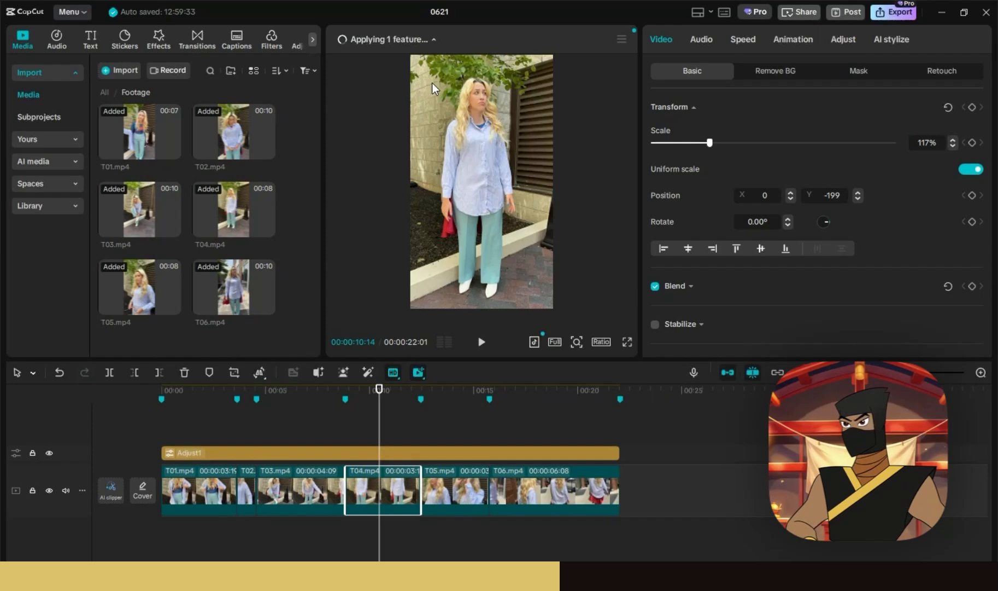
# - Select Adjust1 and set its Sharpen to 3 and Brilliance to 2
pyautogui.click(391, 454)
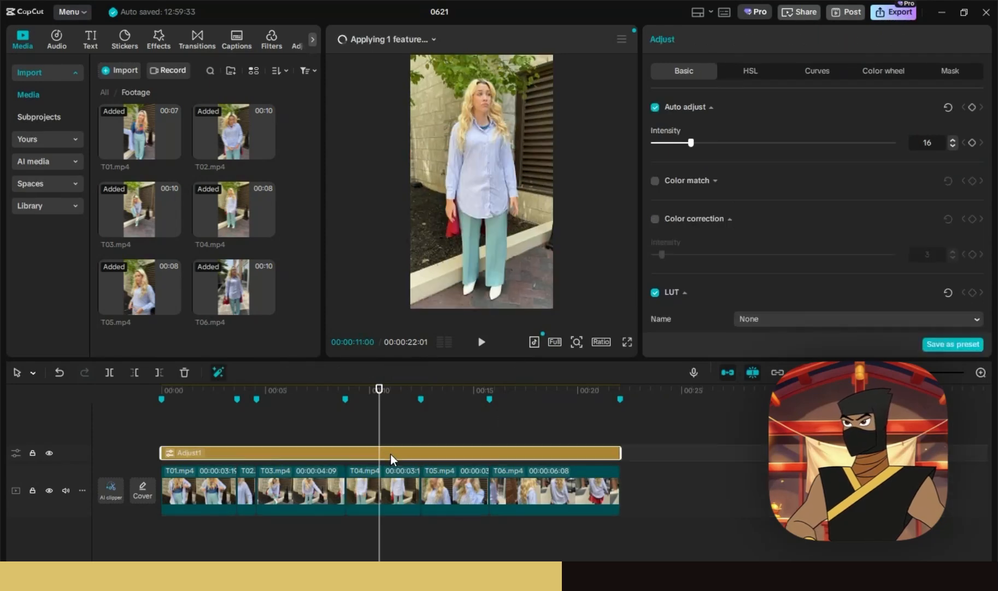
pyautogui.scroll(-10, 787, 218)
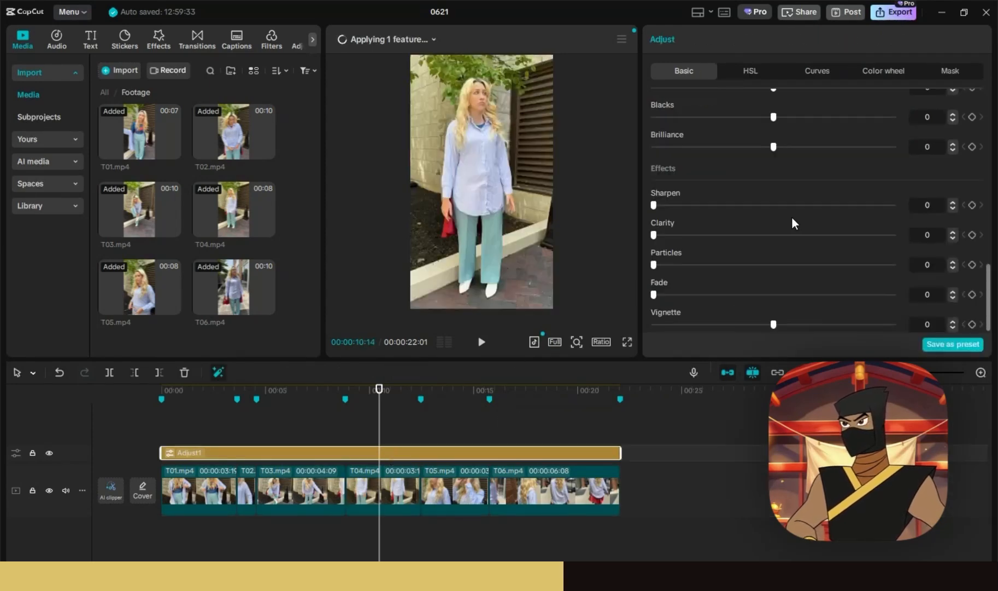
pyautogui.click(936, 207)
pyautogui.write('3')
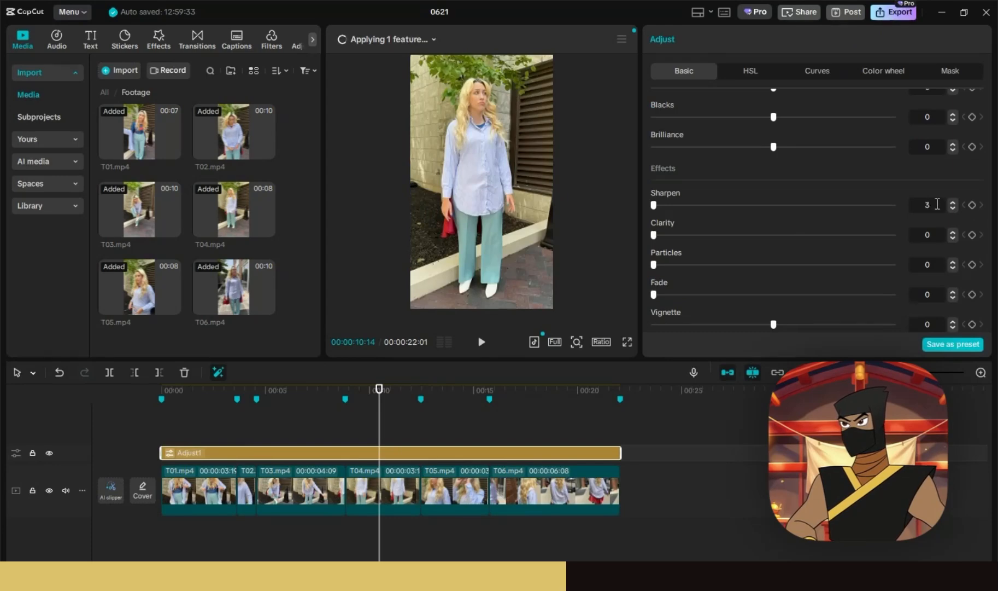
pyautogui.press('Return')
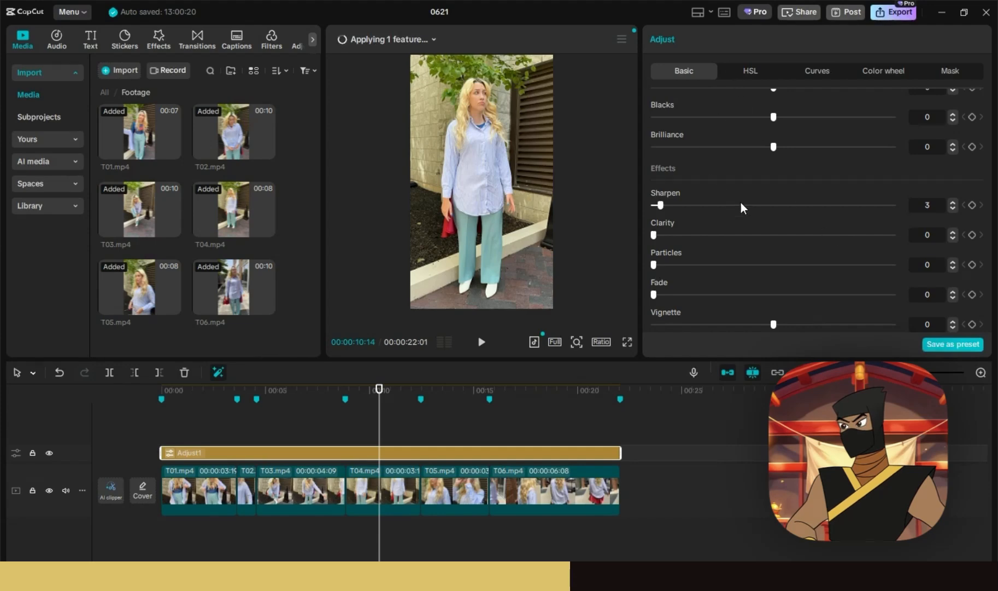
pyautogui.scroll(3, 742, 202)
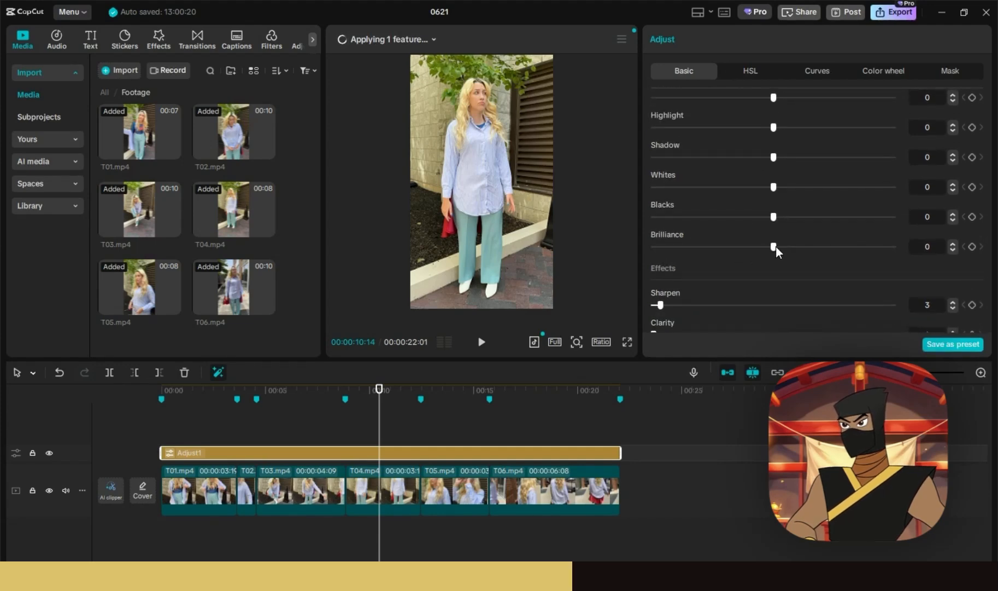
pyautogui.moveTo(774, 247)
pyautogui.mouseDown()
pyautogui.moveTo(798, 247)
pyautogui.moveTo(732, 247)
pyautogui.moveTo(841, 246)
pyautogui.moveTo(773, 247)
pyautogui.mouseUp()
pyautogui.click(918, 244)
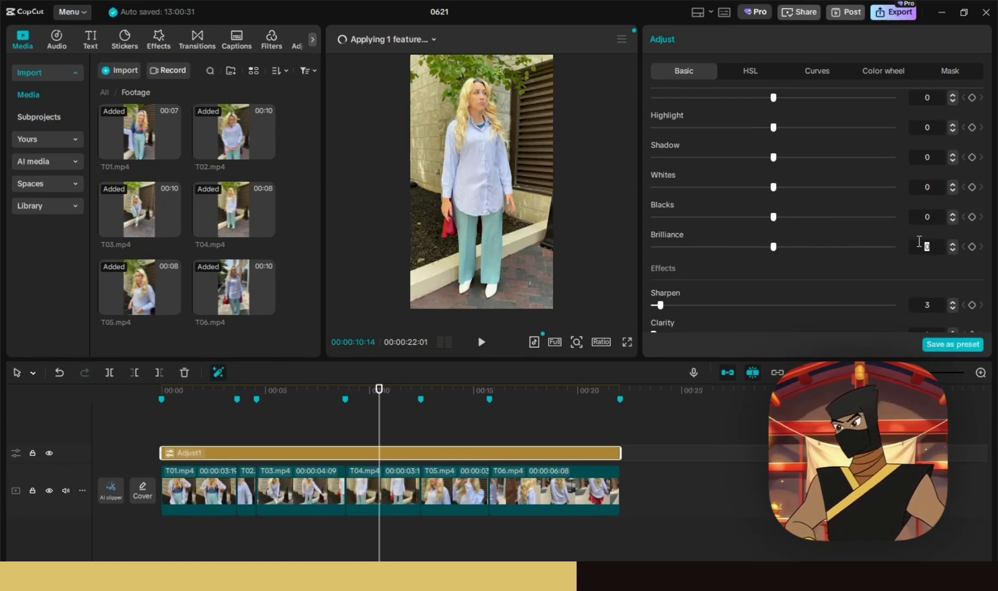
pyautogui.write('2')
pyautogui.press('Return')
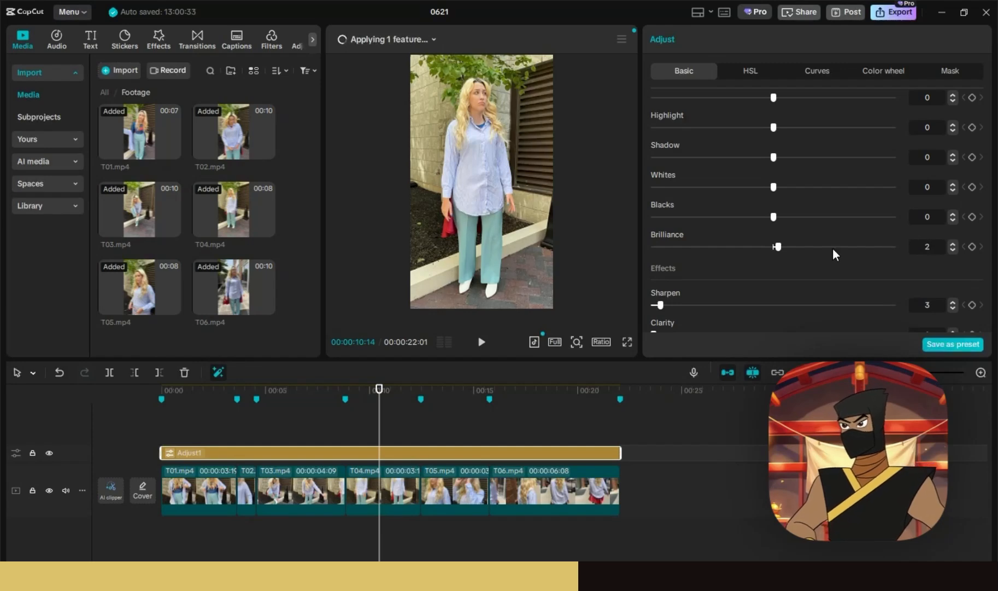
# - Compare with the adjustment layer hidden, play back the graded edit, and select T06
pyautogui.scroll(5, 827, 248)
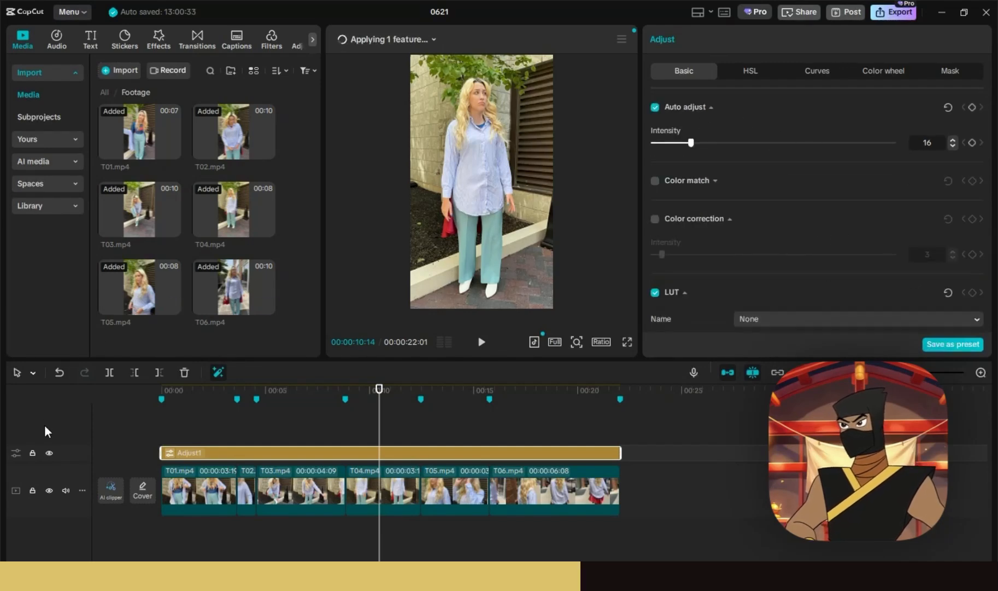
pyautogui.click(50, 453)
pyautogui.click(49, 453)
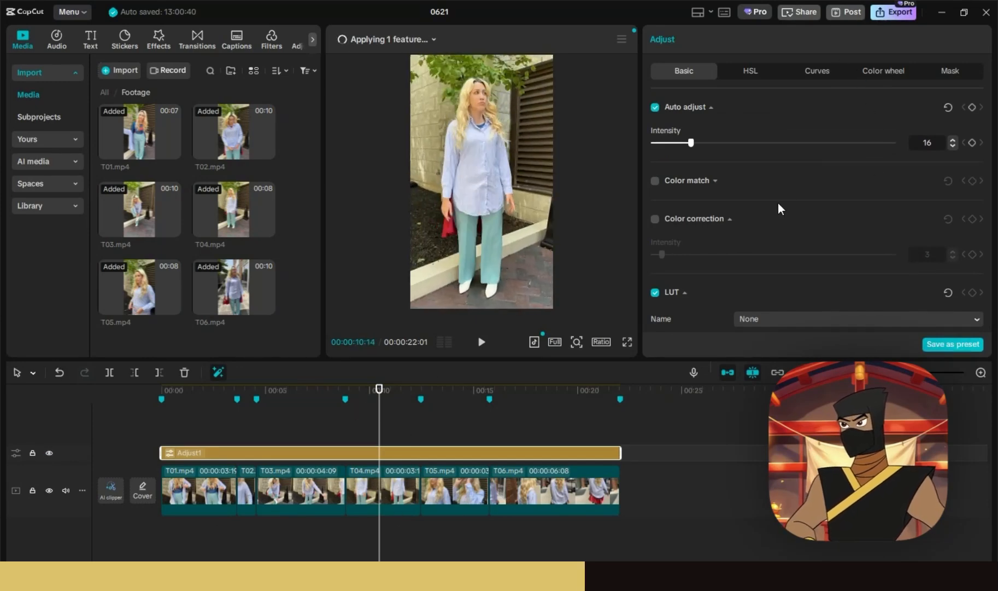
pyautogui.scroll(-5, 788, 218)
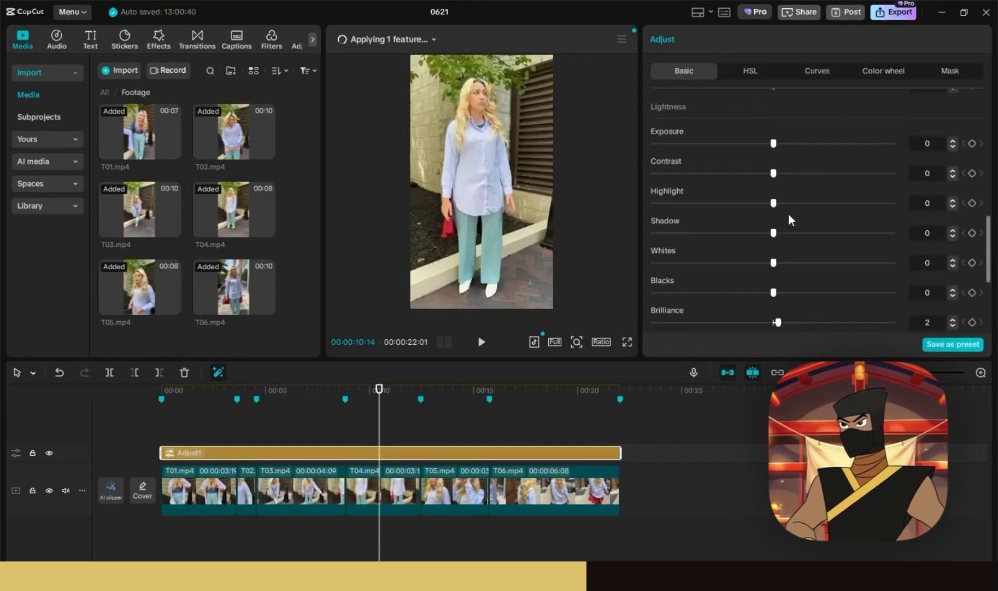
pyautogui.scroll(-3, 789, 218)
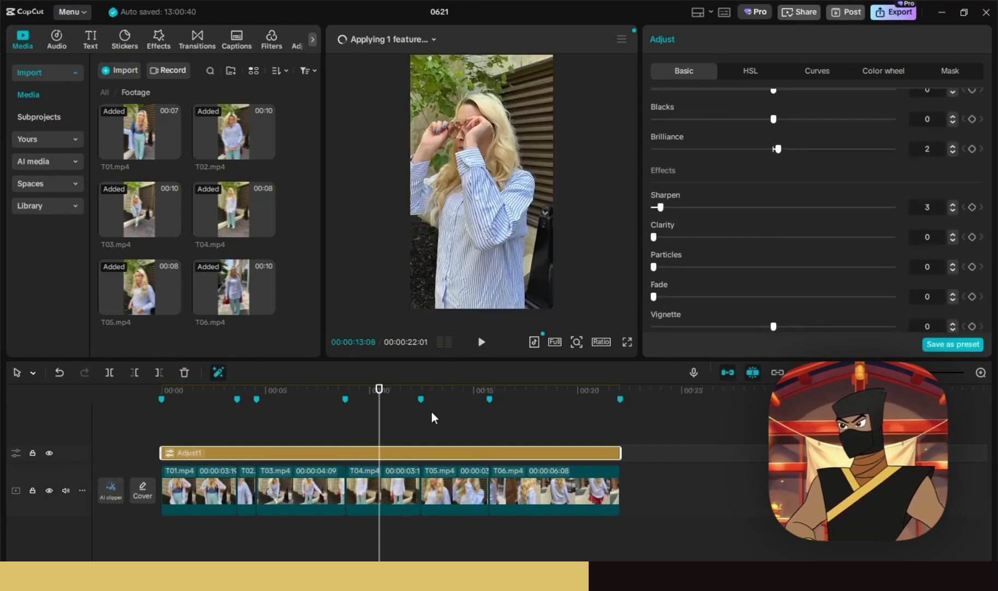
pyautogui.click(423, 45)
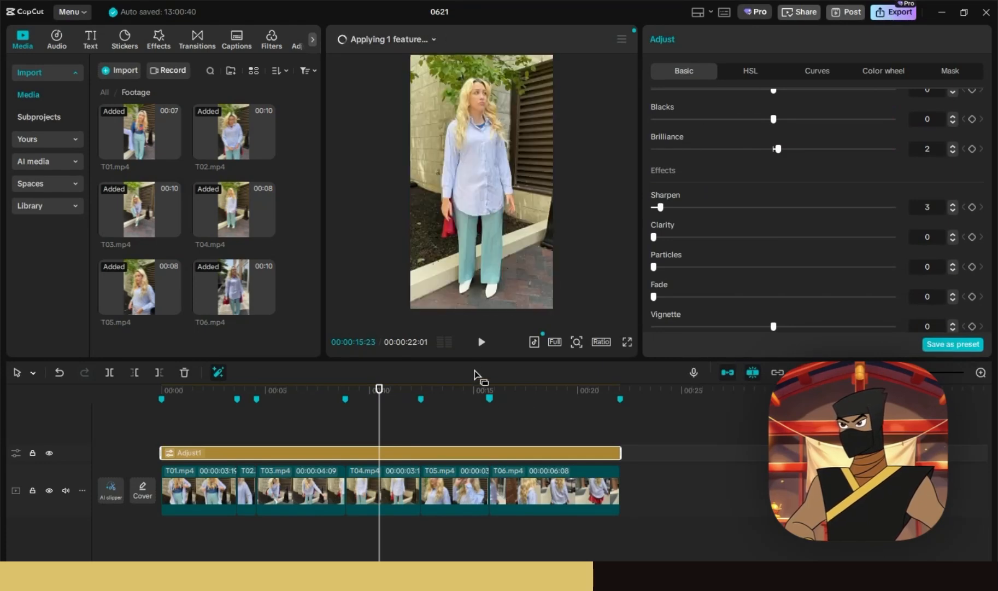
pyautogui.click(481, 341)
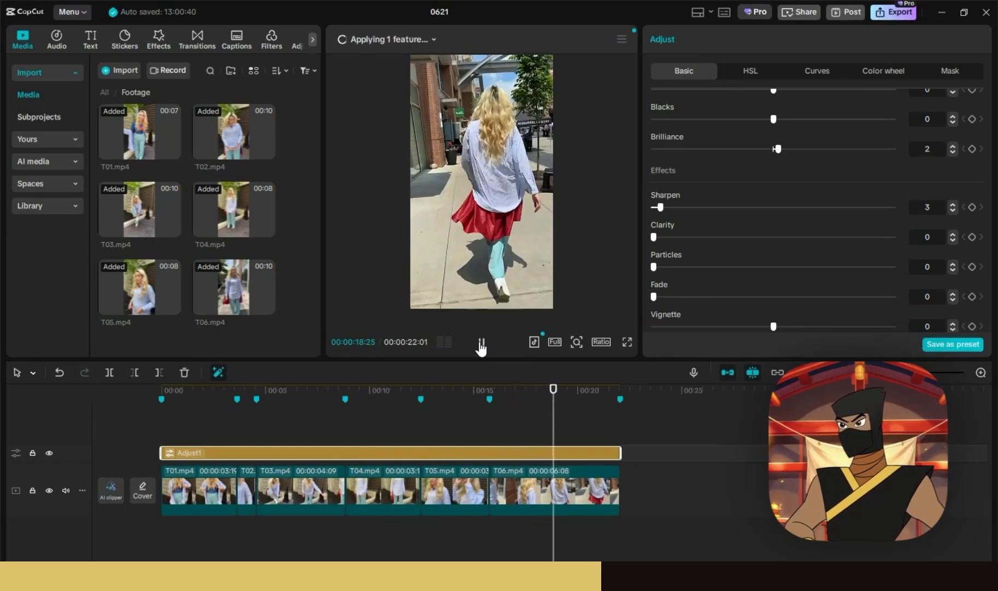
pyautogui.click(481, 345)
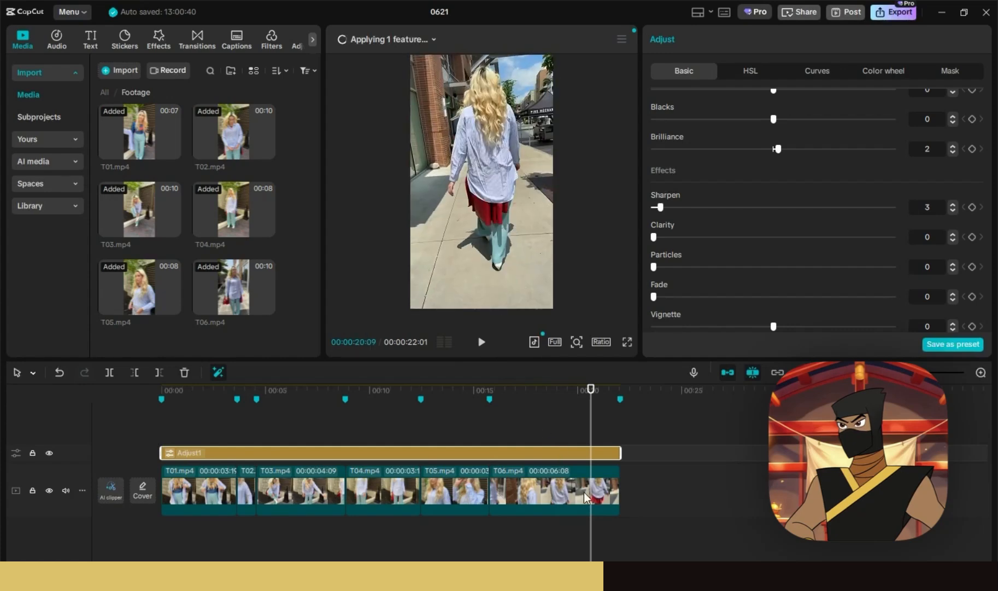
pyautogui.click(584, 492)
# - Stabilize clip T06 at the Recommended level and return the media library to All
pyautogui.scroll(-1, 832, 255)
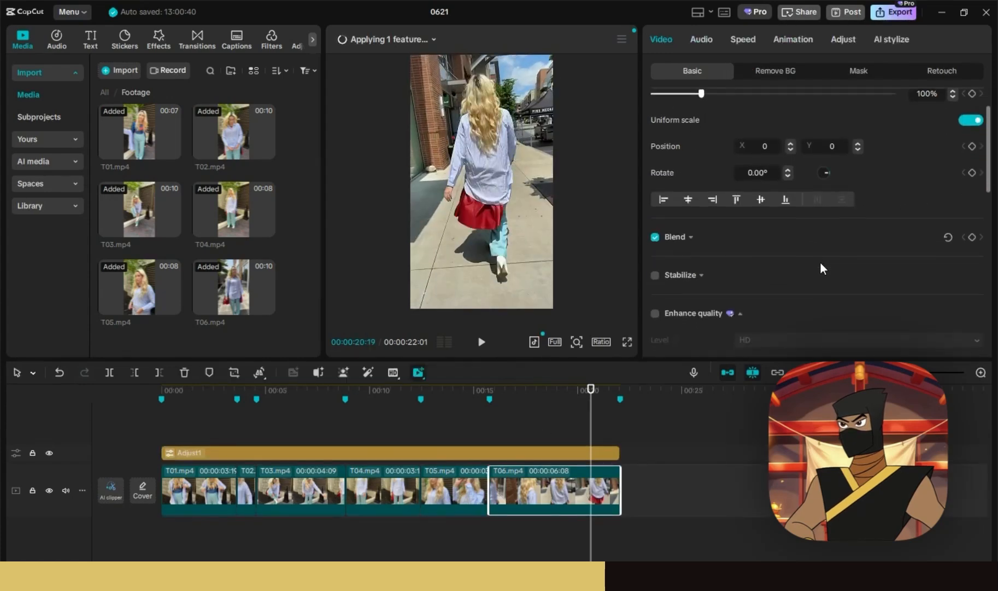
pyautogui.click(656, 275)
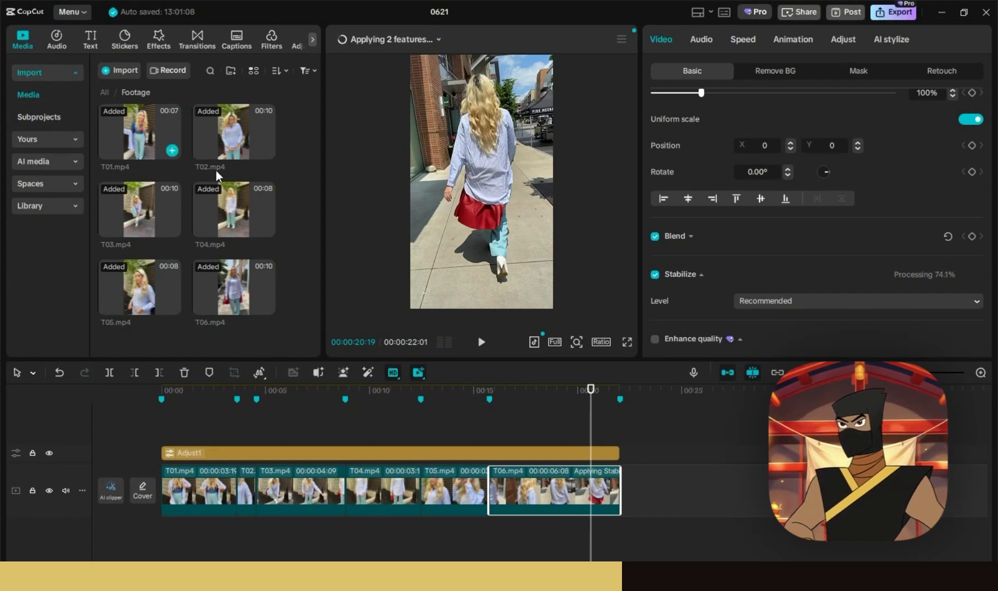
pyautogui.click(103, 92)
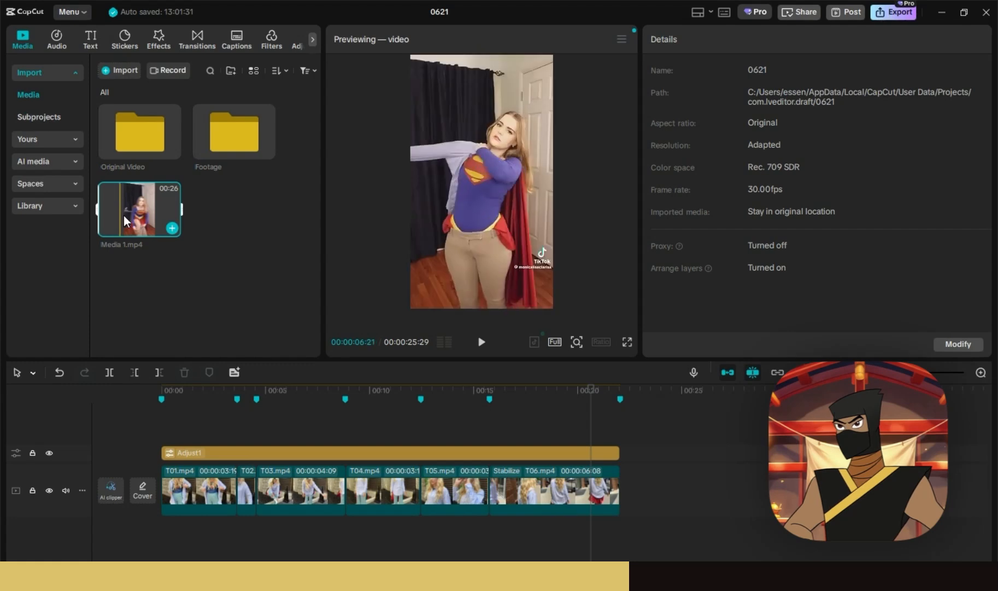
# - Add Media 1.mp4 after T06 and separate its audio onto its own track
pyautogui.moveTo(123, 215); pyautogui.dragTo(623, 489)
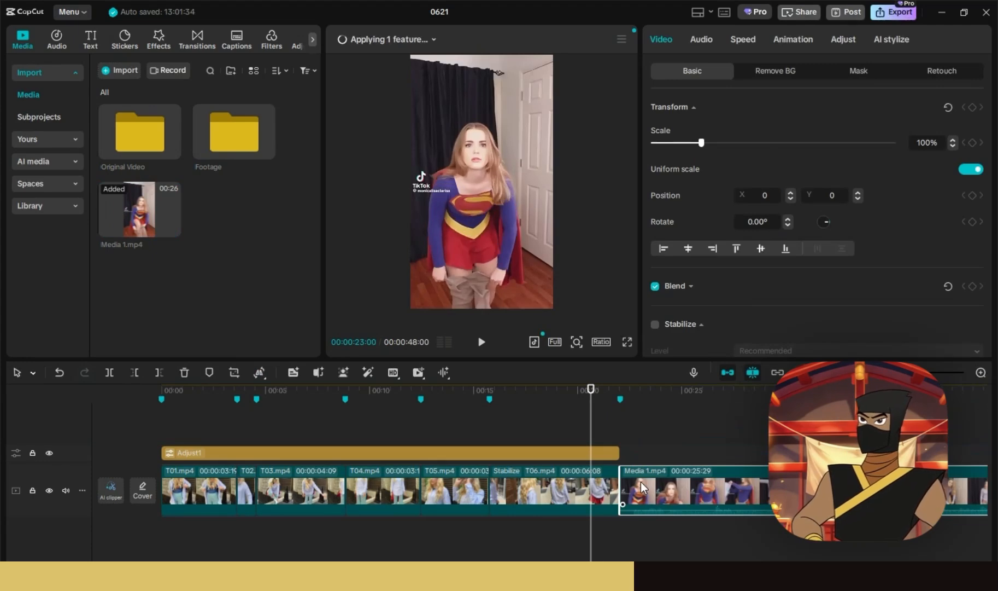
pyautogui.hotkey('ctrl', 'shift', 's')
pyautogui.moveTo(669, 515); pyautogui.dragTo(211, 525)
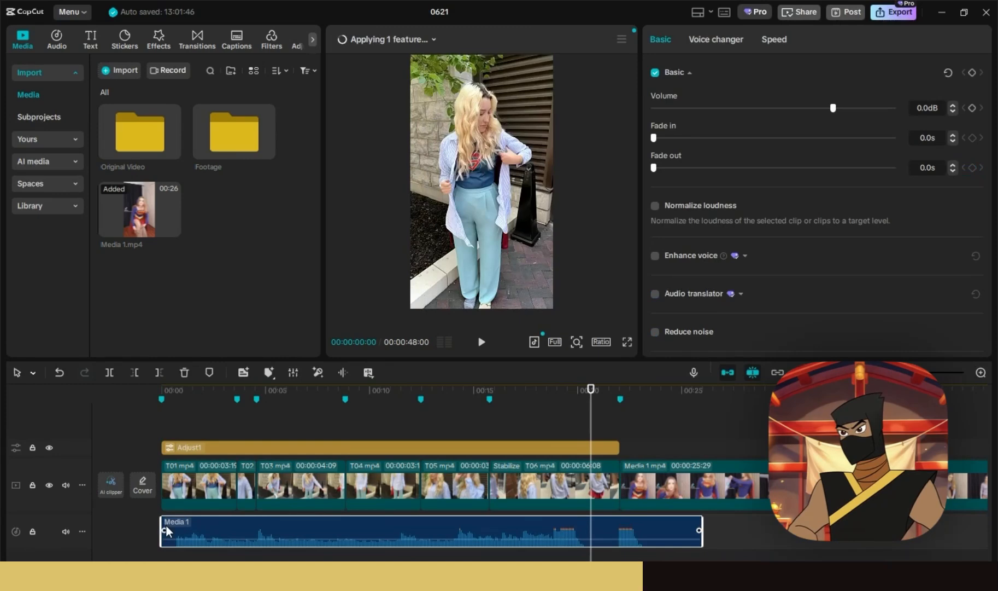
# - Trim the beginning off the Media 1 music and move it back to the timeline start
pyautogui.moveTo(166, 528); pyautogui.dragTo(187, 532)
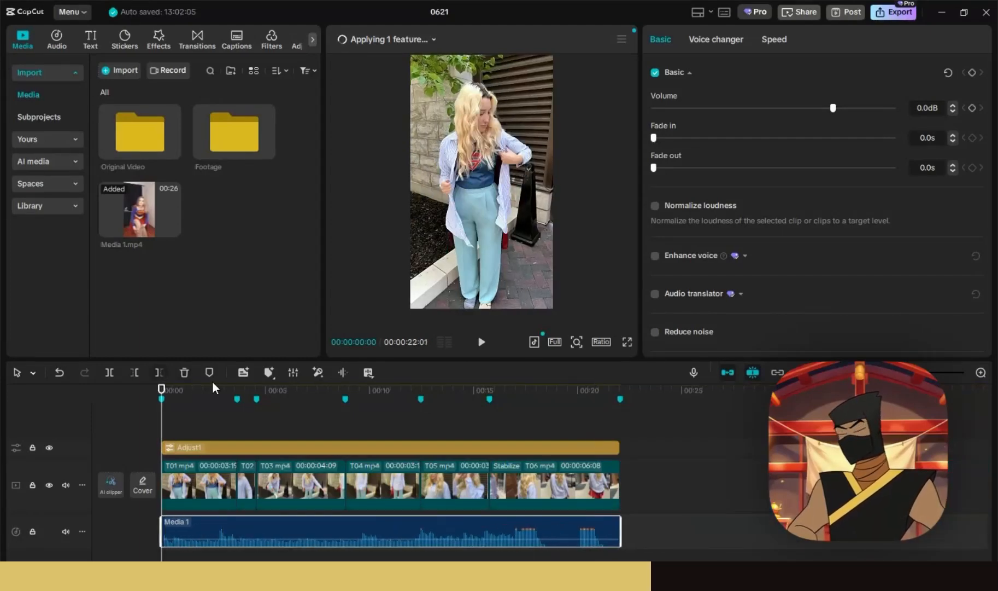
pyautogui.click(481, 344)
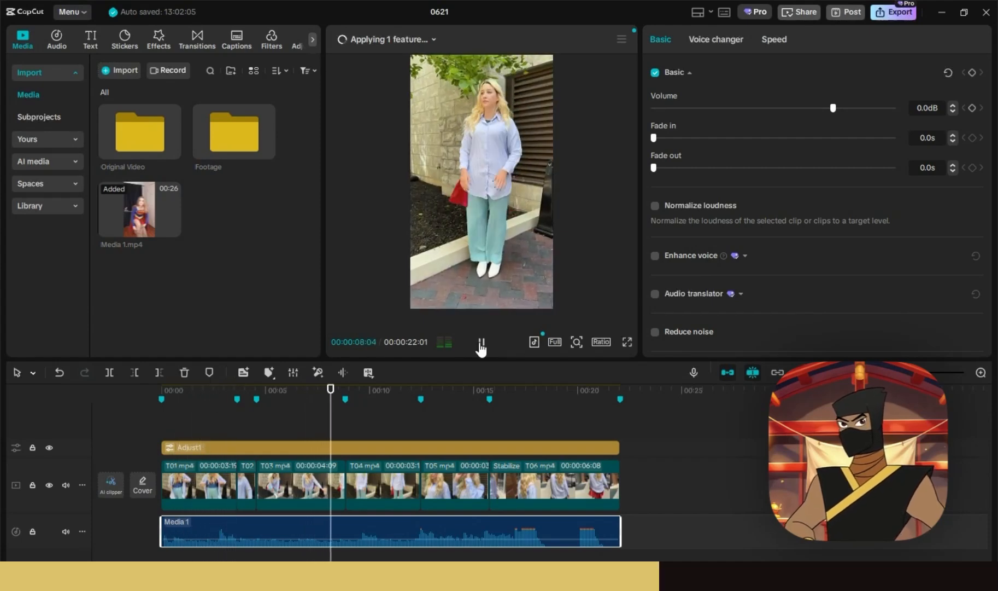
pyautogui.moveTo(368, 529); pyautogui.dragTo(296, 530)
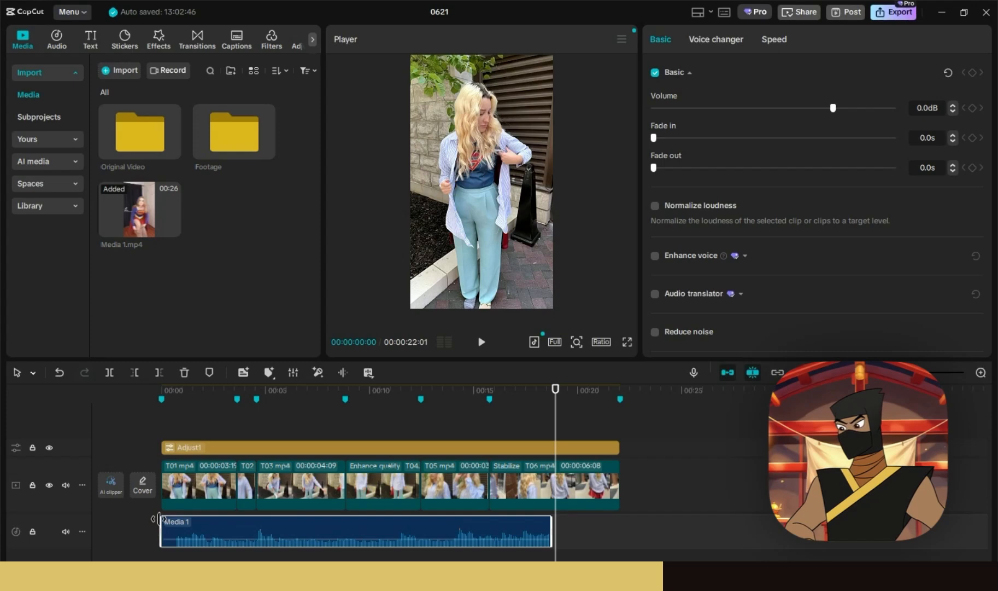
pyautogui.moveTo(161, 520); pyautogui.dragTo(164, 521)
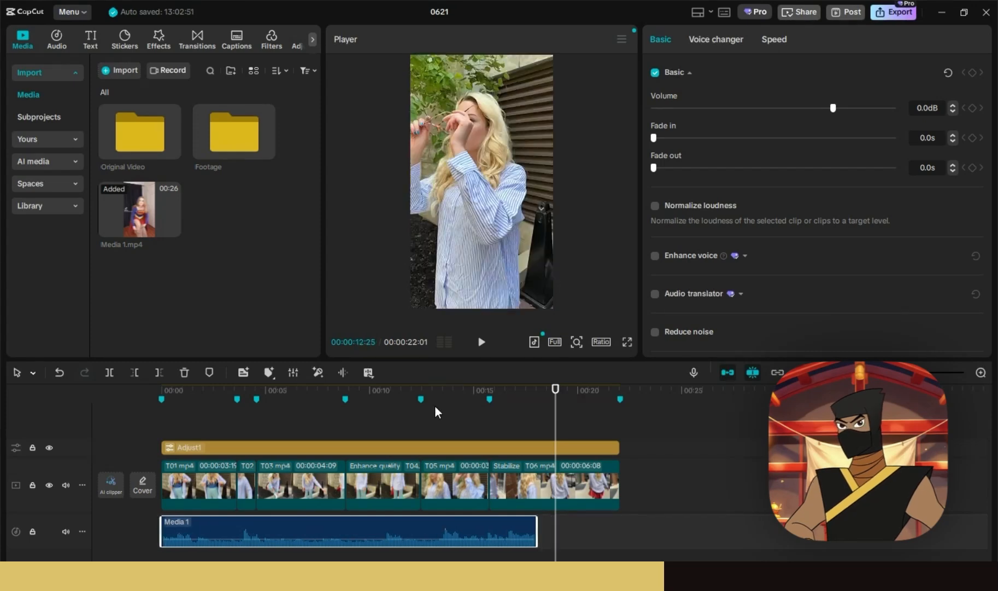
# - Set the final clip T06 to play at 1.10x speed instead of 2.76x
pyautogui.click(455, 393)
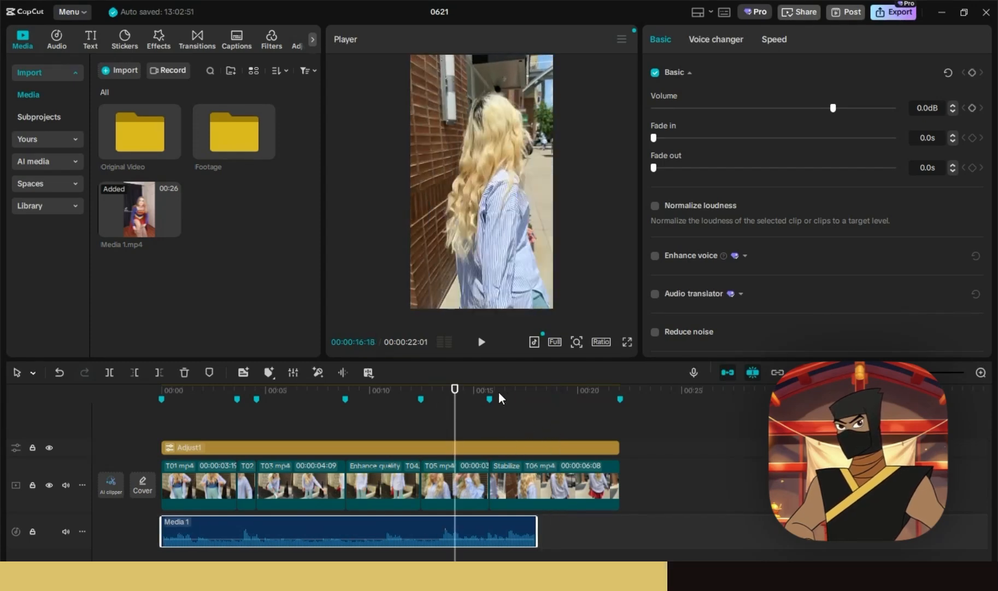
pyautogui.click(500, 391)
pyautogui.click(480, 342)
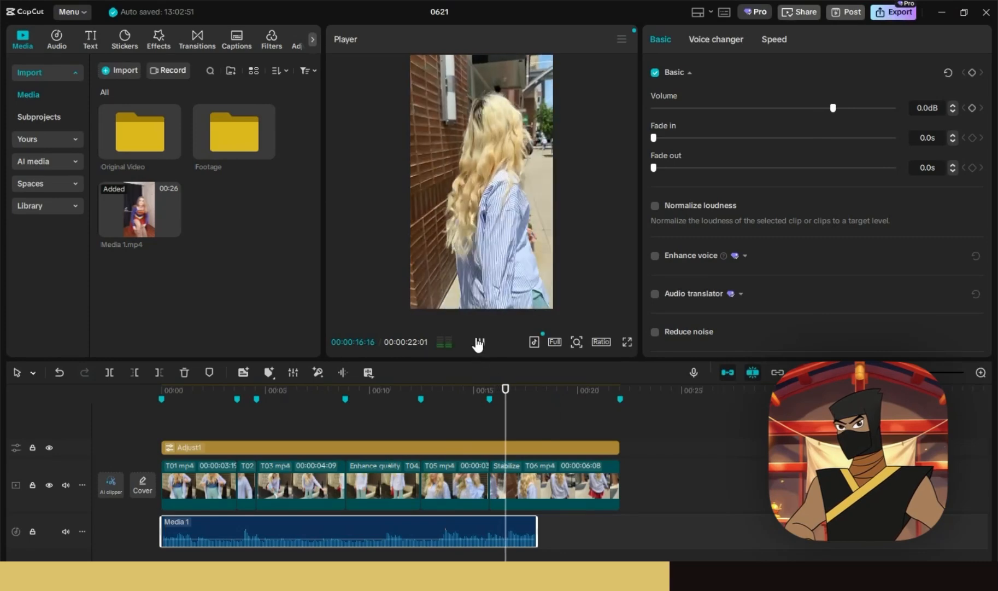
pyautogui.click(480, 342)
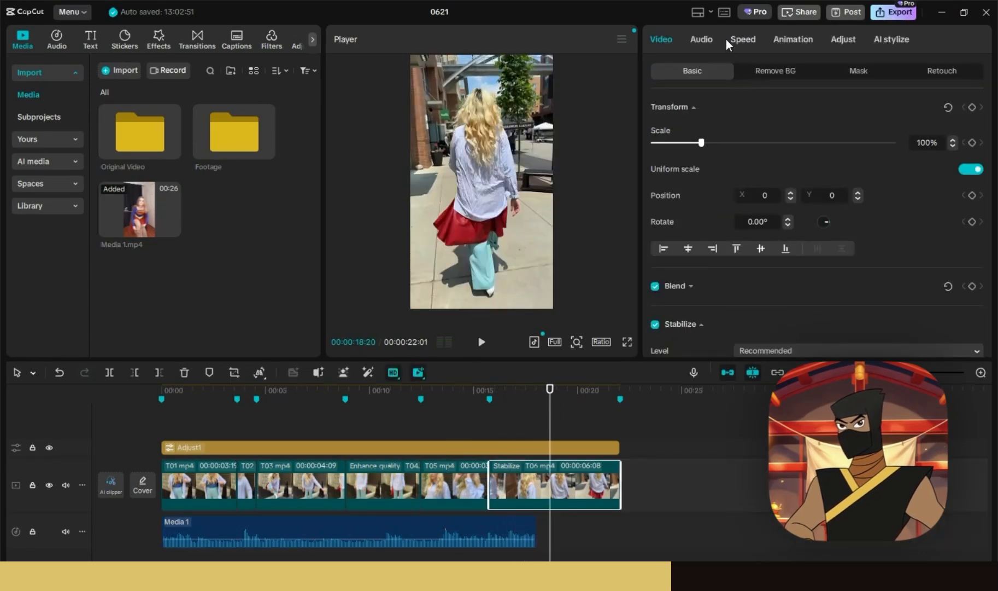
pyautogui.click(741, 39)
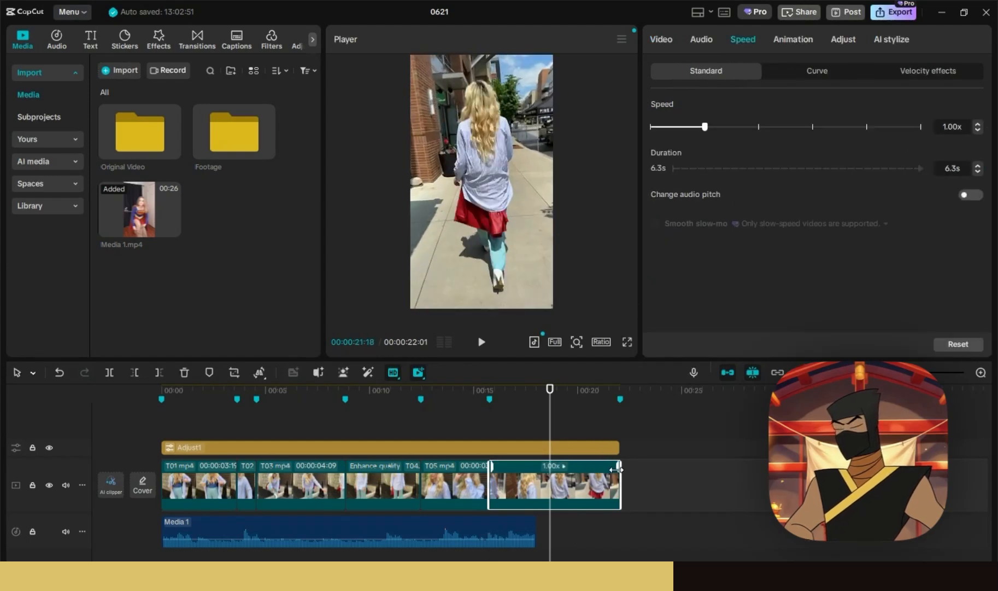
pyautogui.moveTo(603, 470); pyautogui.dragTo(536, 471)
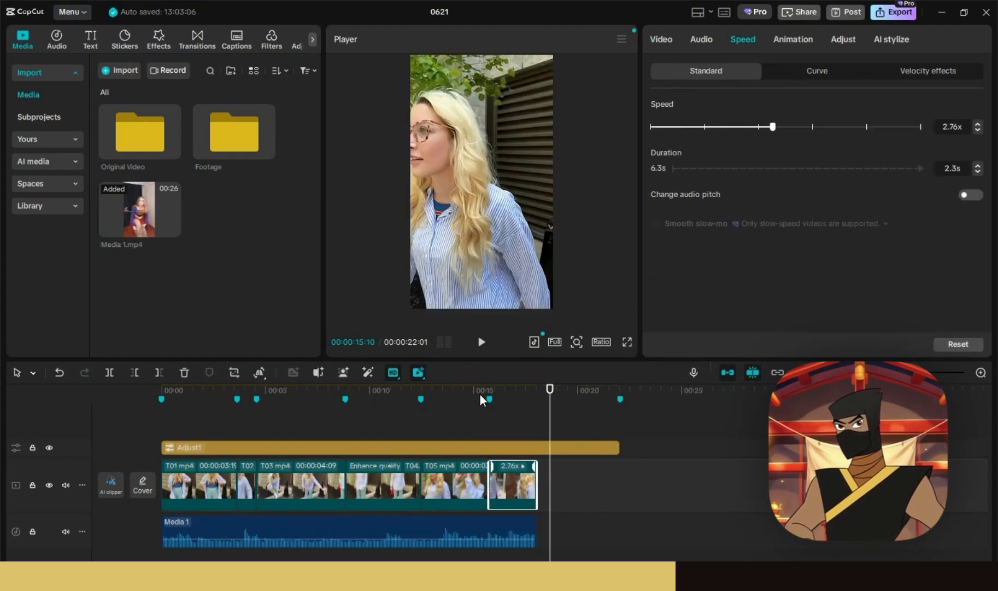
pyautogui.click(481, 391)
pyautogui.click(481, 342)
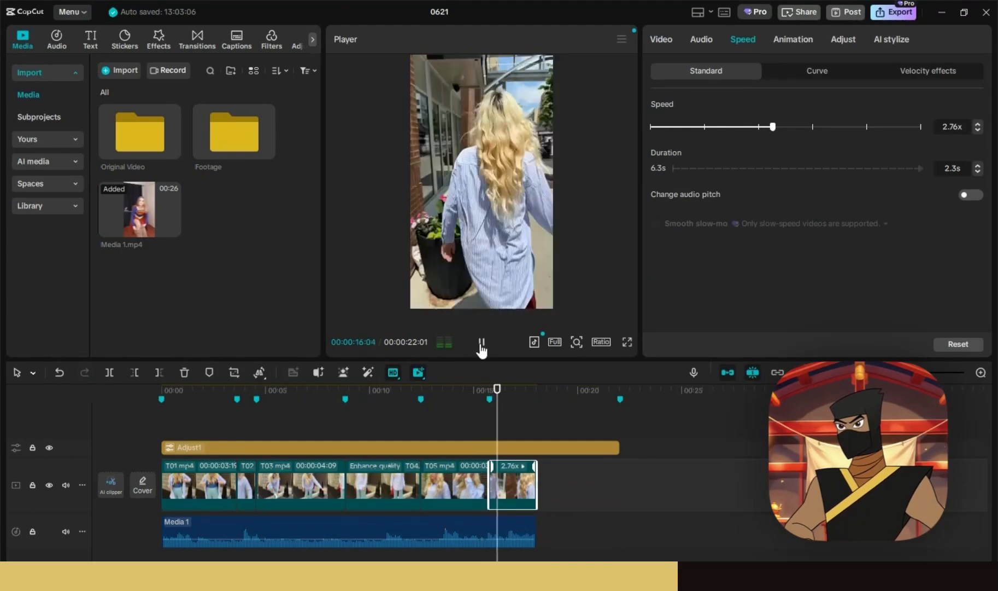
pyautogui.hotkey('ctrl', 'z')
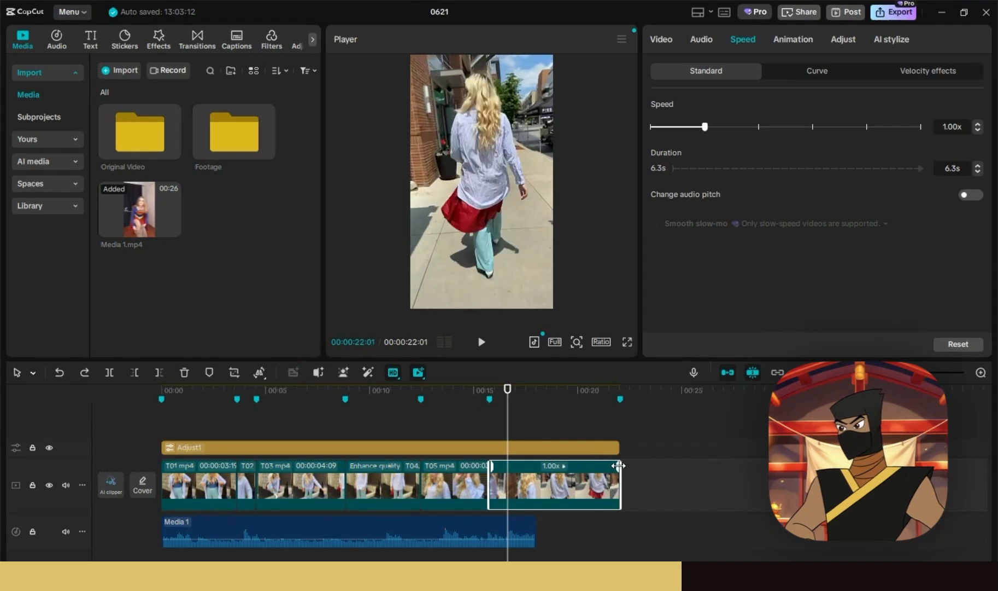
pyautogui.moveTo(618, 465); pyautogui.dragTo(607, 466)
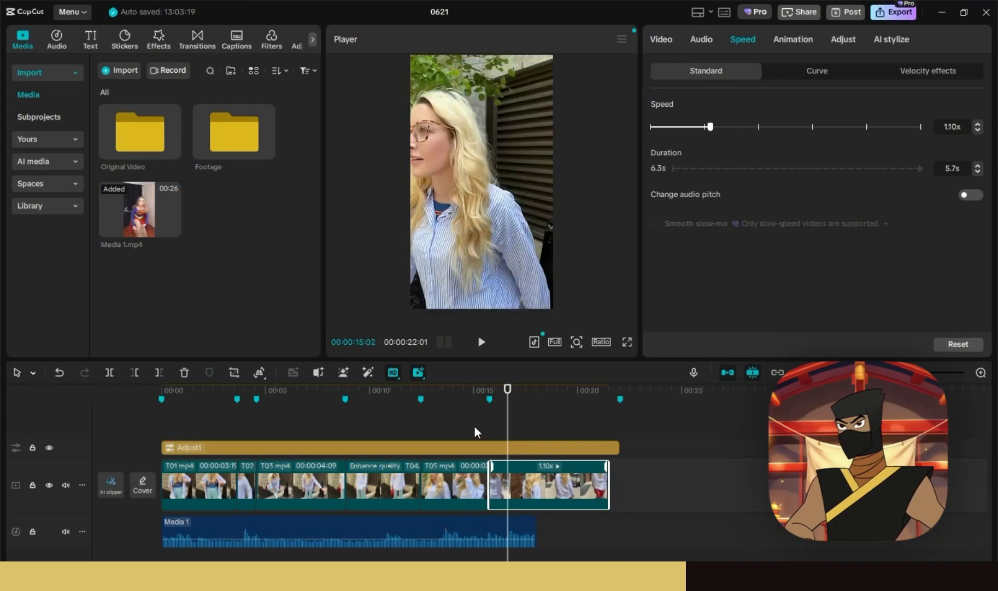
# - Cut the final clip off where the Media 1 music ends
pyautogui.click(479, 391)
pyautogui.press('space')
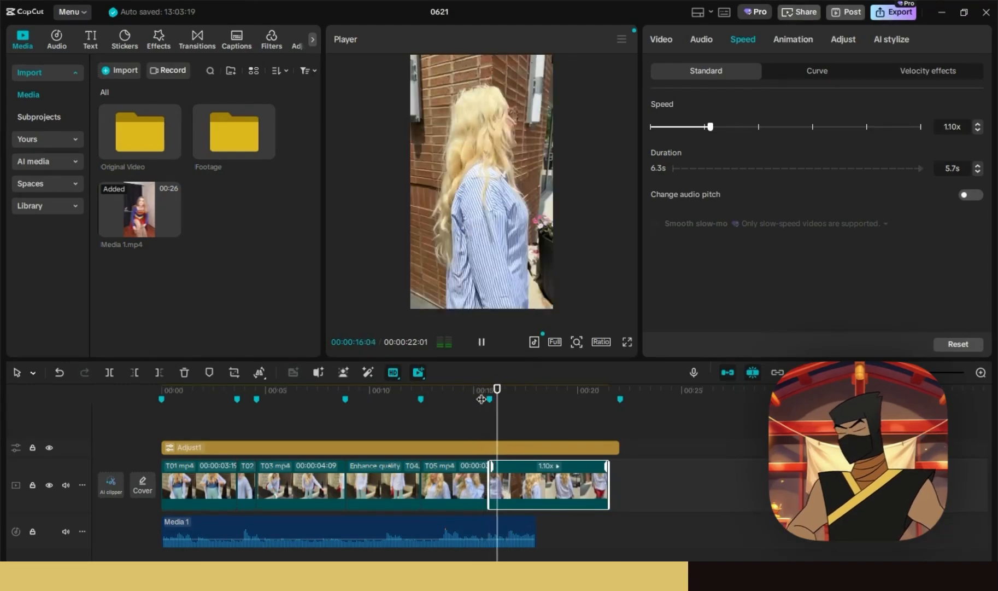
pyautogui.click(541, 400)
pyautogui.click(530, 399)
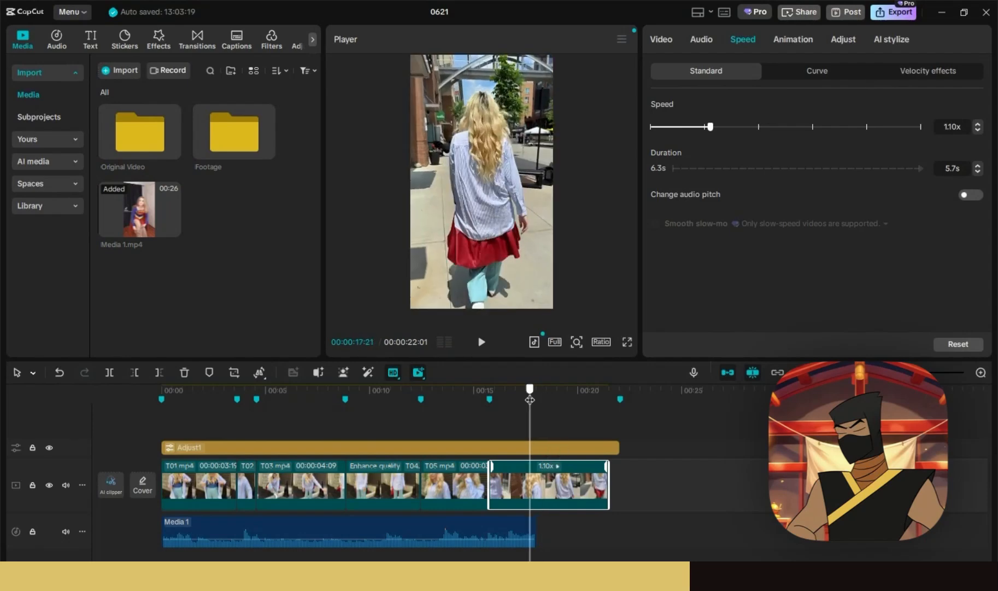
pyautogui.press('w')
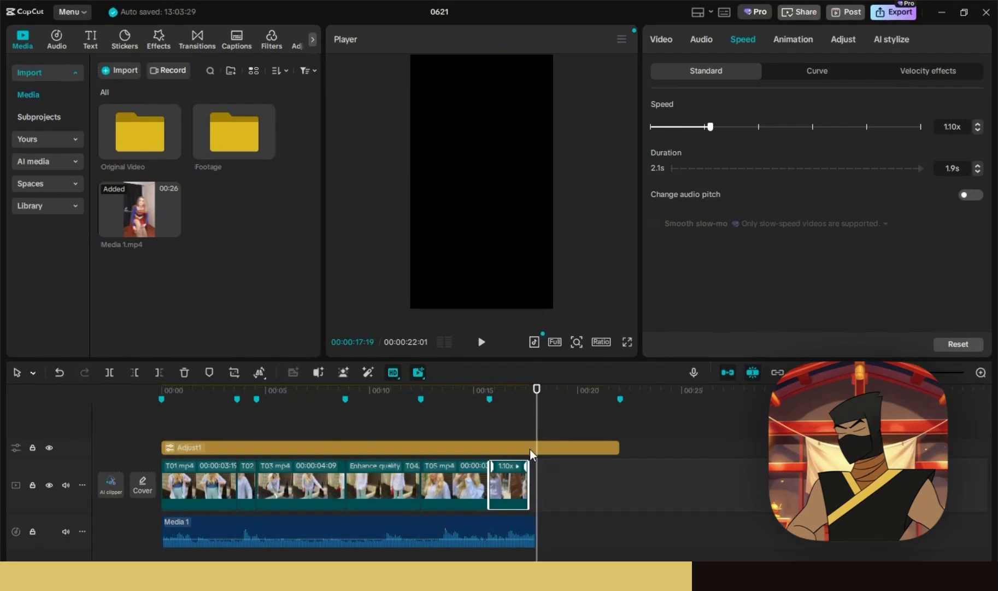
# - Trim the Adjust1 adjustment layer to end with the video and return the playhead to the start
pyautogui.click(533, 447)
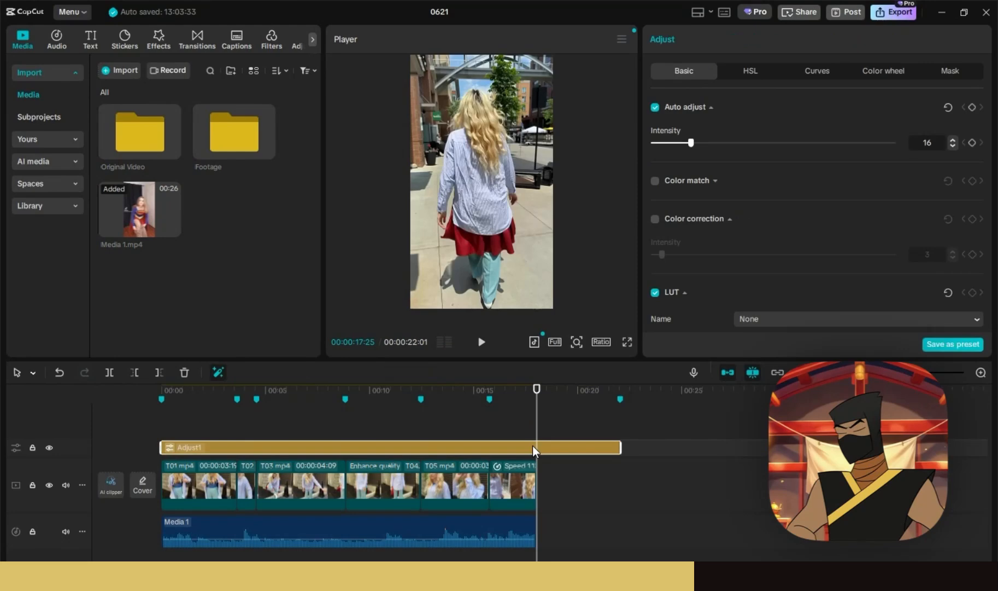
pyautogui.press('w')
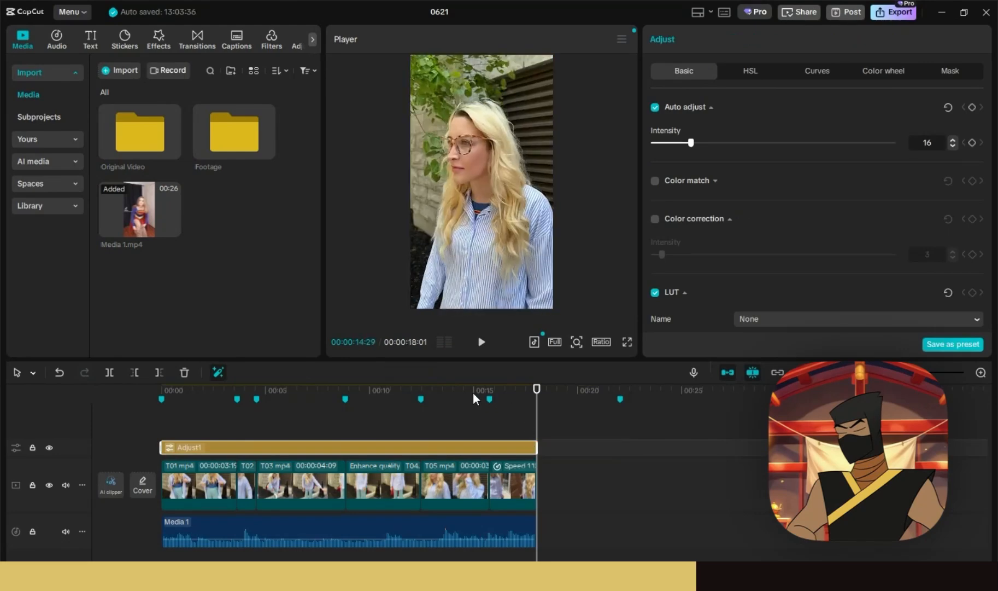
pyautogui.click(173, 390)
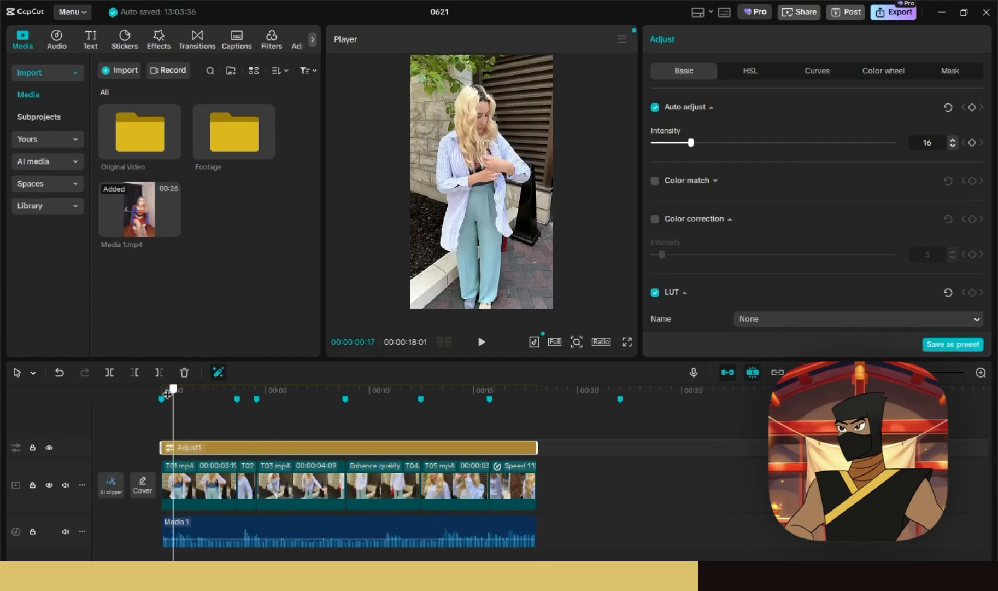
pyautogui.moveTo(167, 393); pyautogui.dragTo(147, 394)
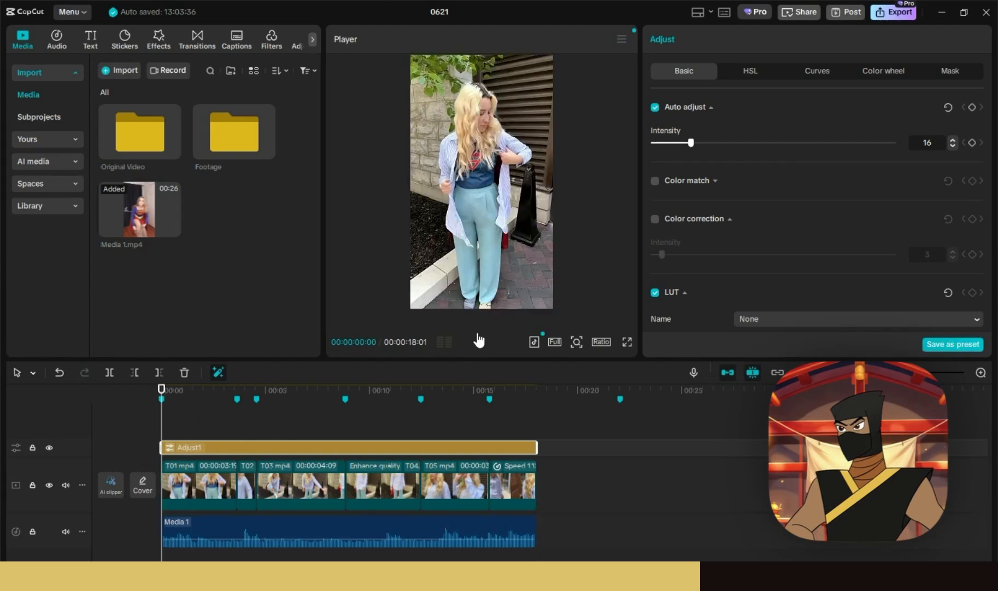
# - Play the edit from the start, then select the T03 clip
pyautogui.click(481, 342)
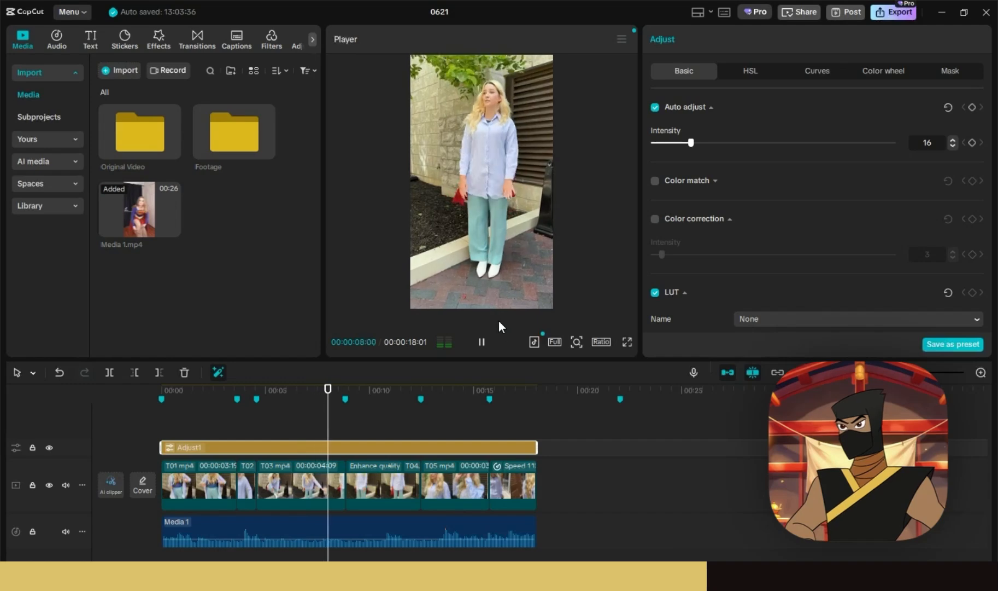
pyautogui.click(481, 341)
pyautogui.click(301, 395)
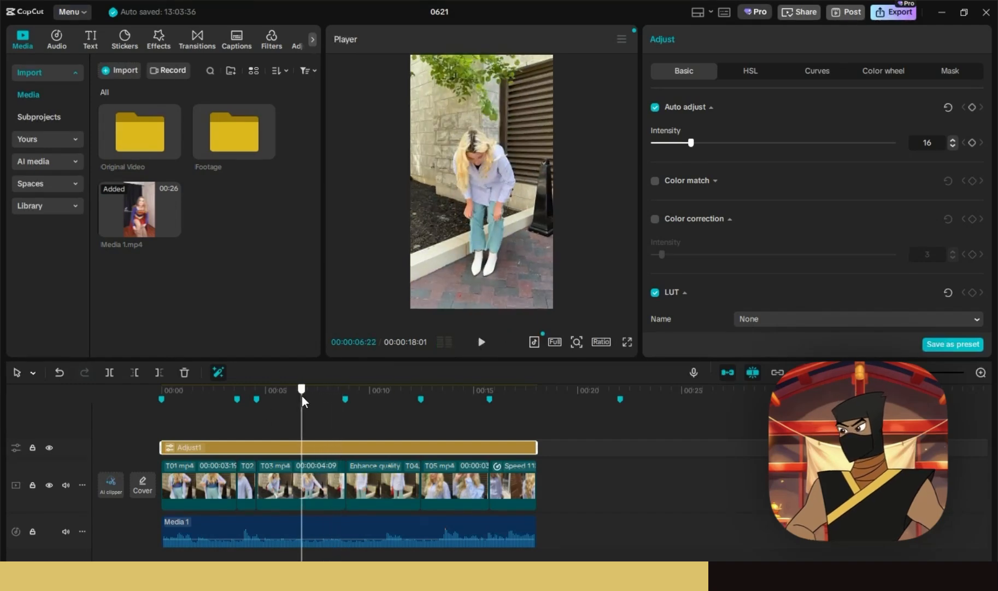
pyautogui.click(299, 487)
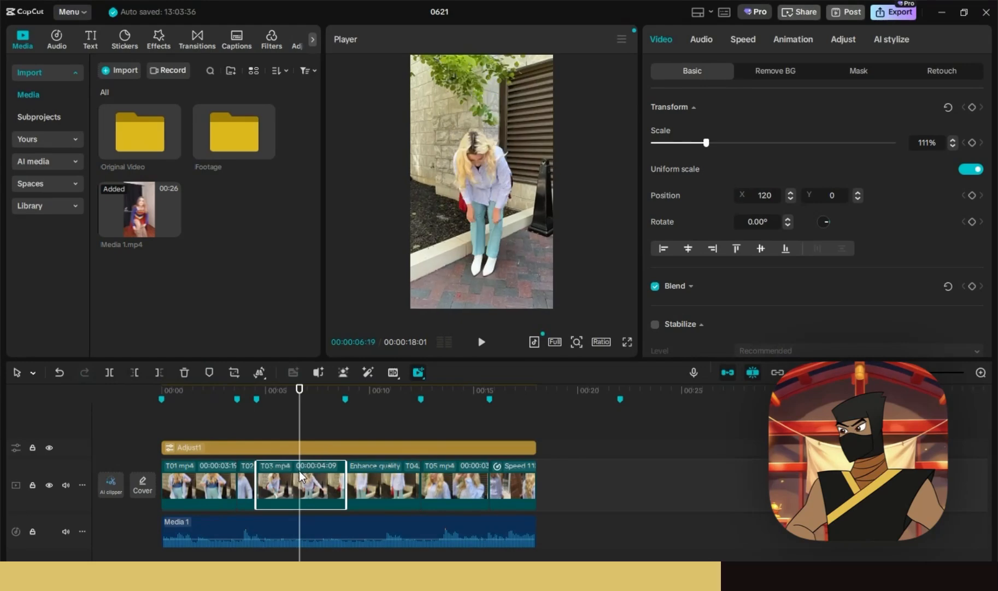
# - Split T03 at the playhead and give its first piece UHD Enhance quality
pyautogui.hotkey('ctrl', 'b')
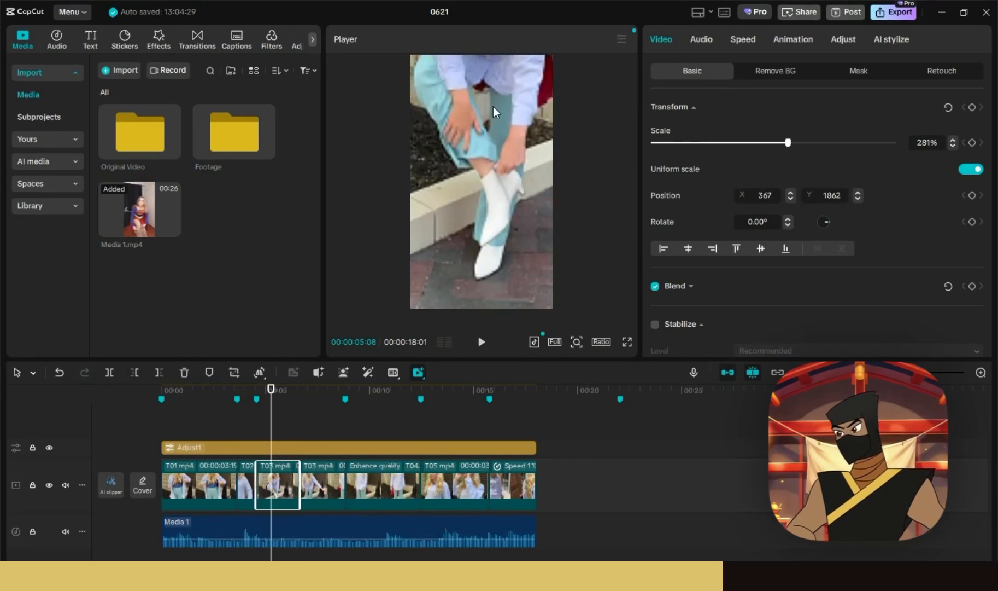
pyautogui.scroll(-2, 770, 296)
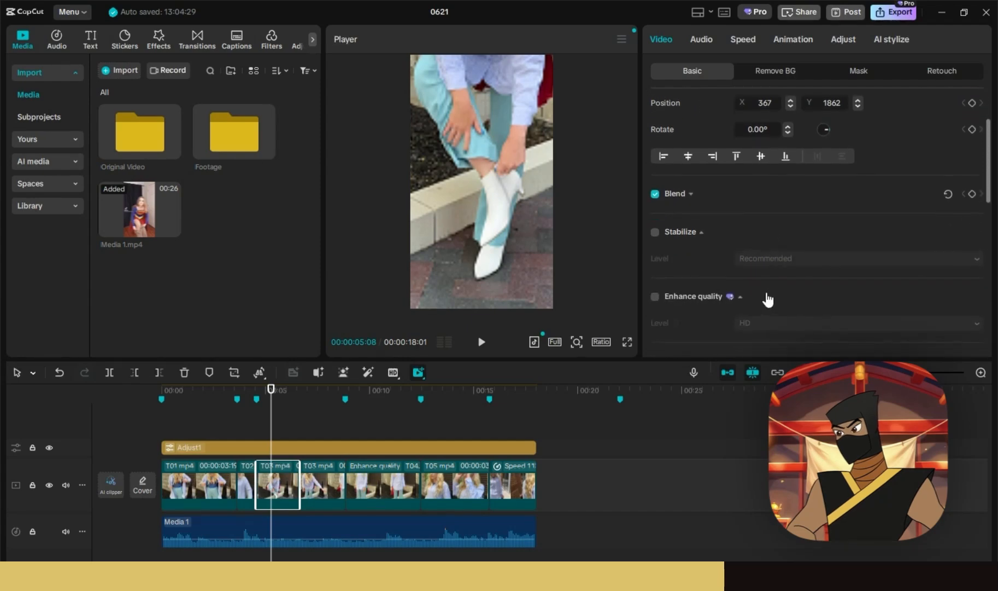
pyautogui.click(654, 294)
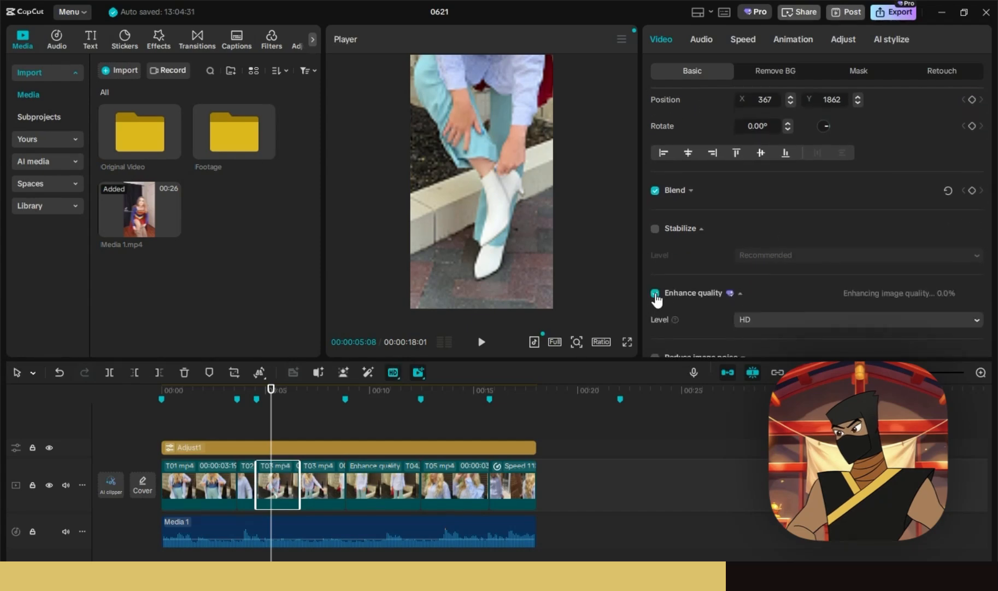
pyautogui.click(780, 367)
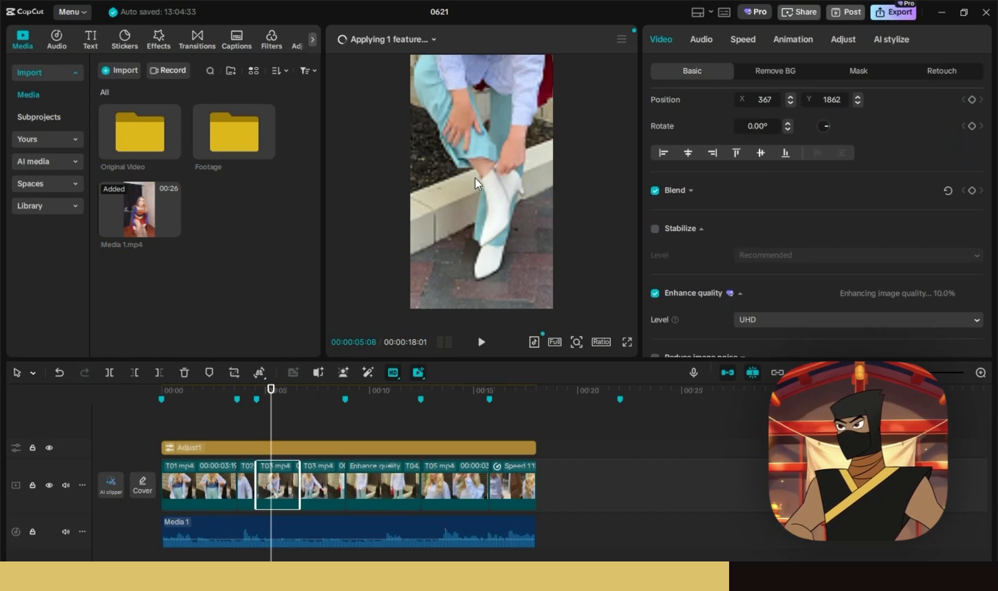
pyautogui.click(224, 391)
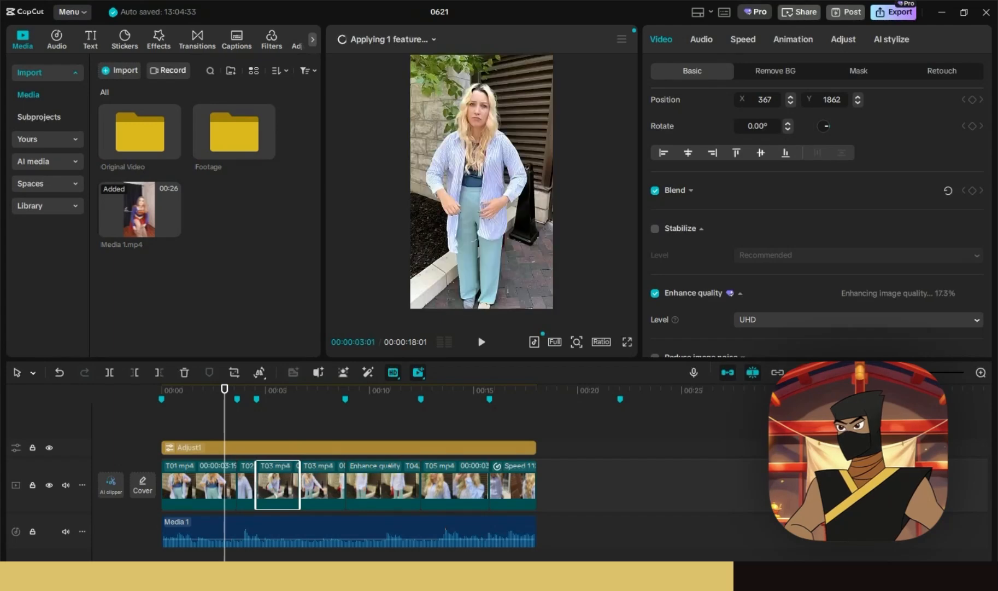
# - Replay the edit from the start, pause at about 9 seconds, and select the clip there
pyautogui.moveTo(853, 372); pyautogui.dragTo(869, 372)
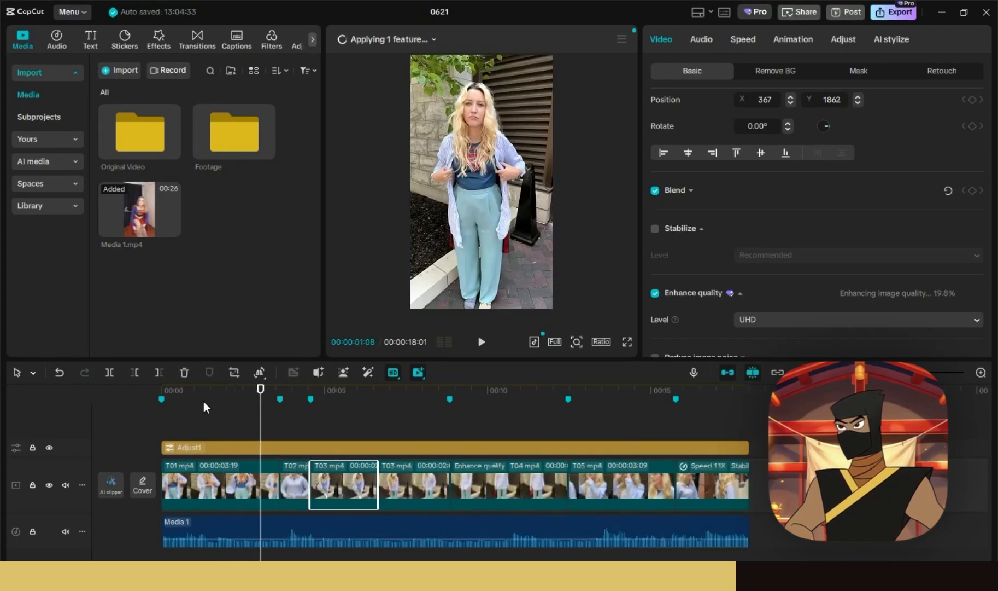
pyautogui.moveTo(179, 392); pyautogui.dragTo(152, 394)
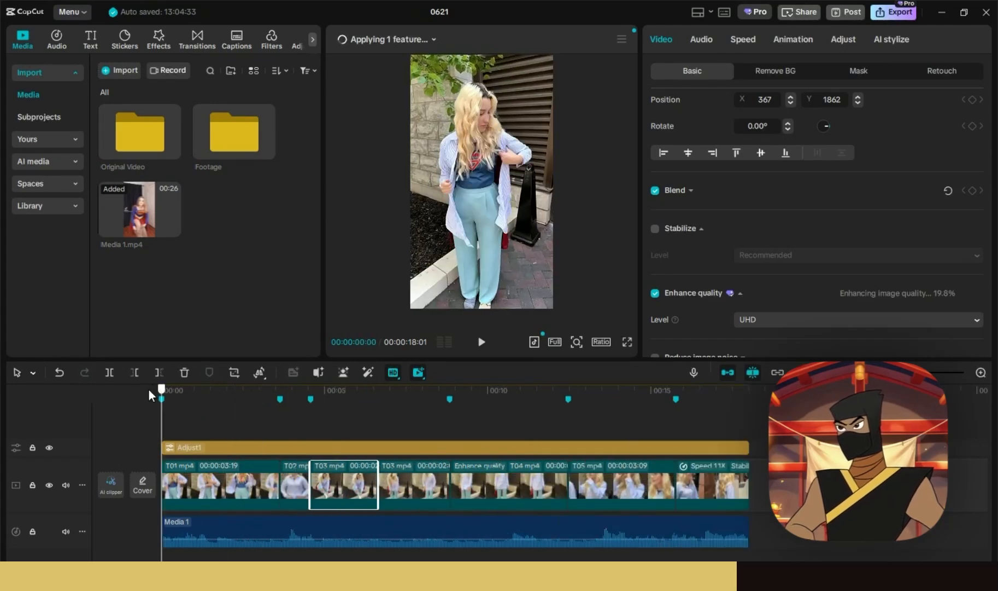
pyautogui.click(480, 345)
pyautogui.click(480, 345)
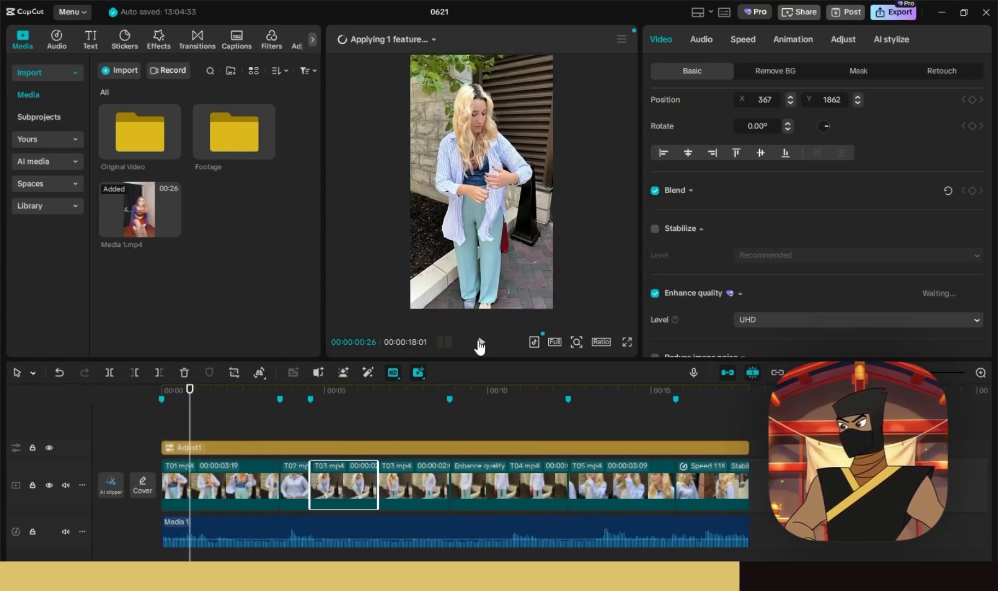
pyautogui.click(480, 344)
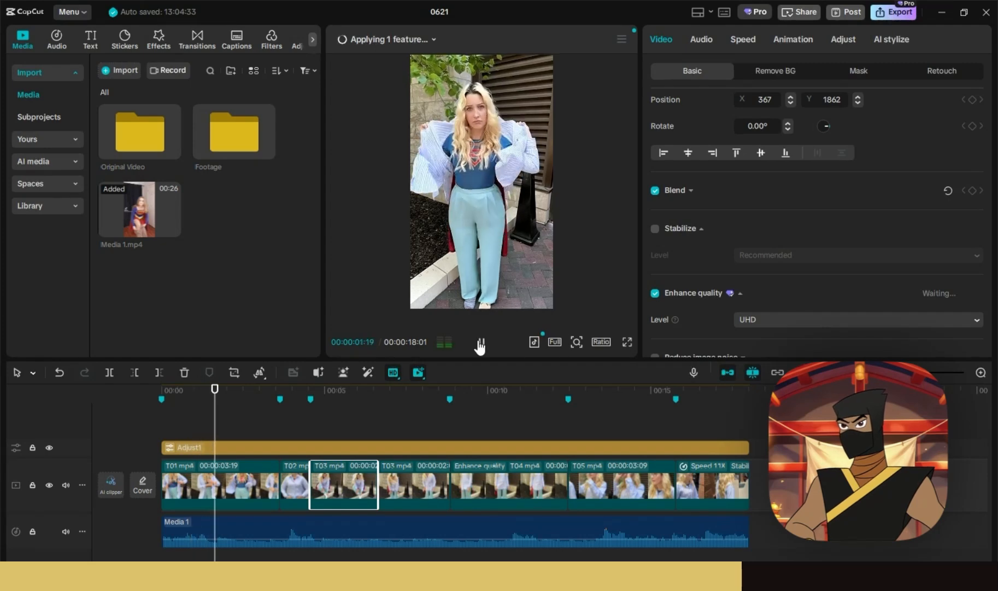
pyautogui.click(480, 345)
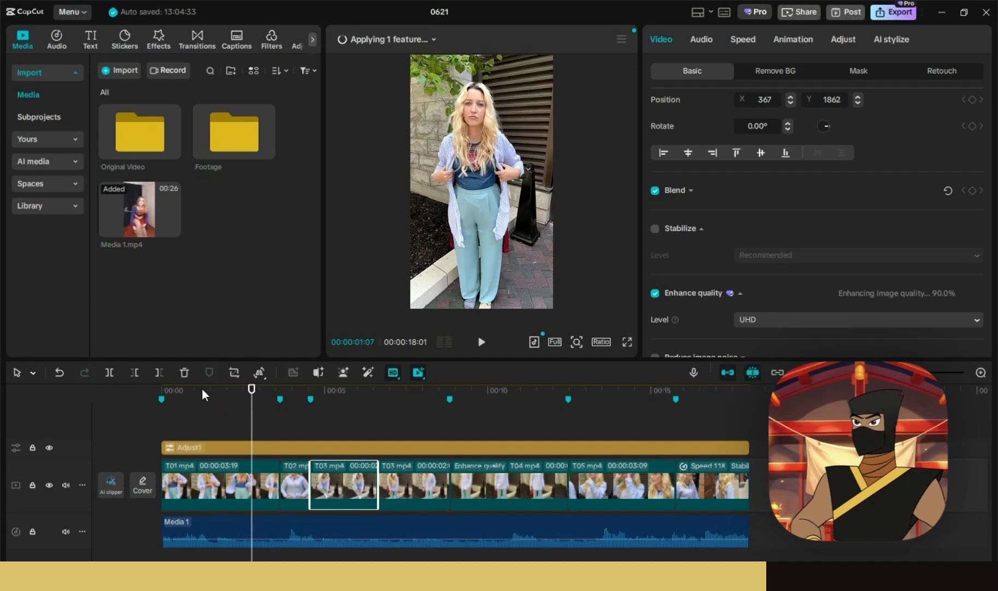
pyautogui.moveTo(202, 388); pyautogui.dragTo(146, 394)
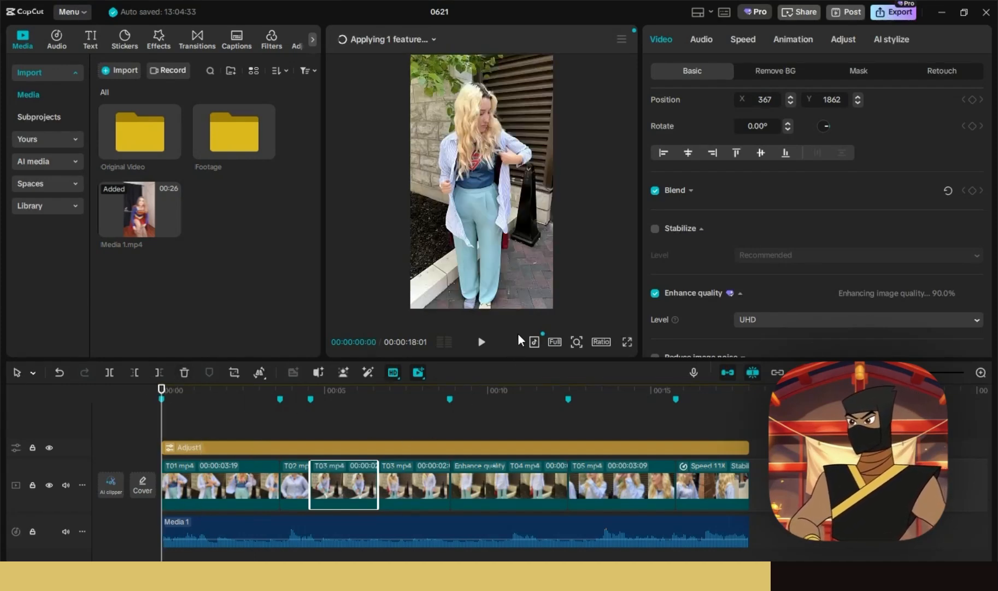
pyautogui.click(482, 343)
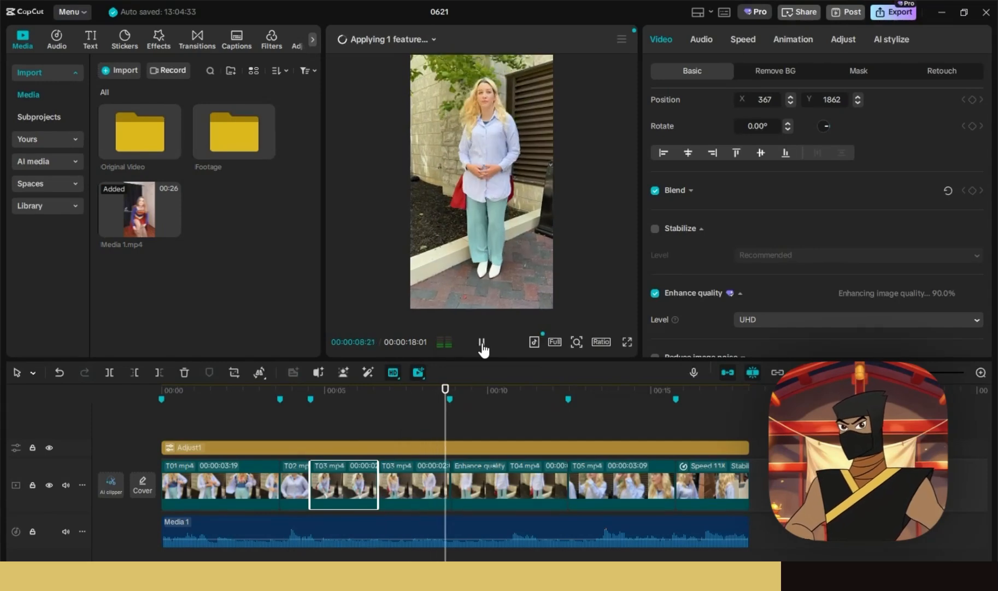
pyautogui.click(481, 342)
pyautogui.click(464, 461)
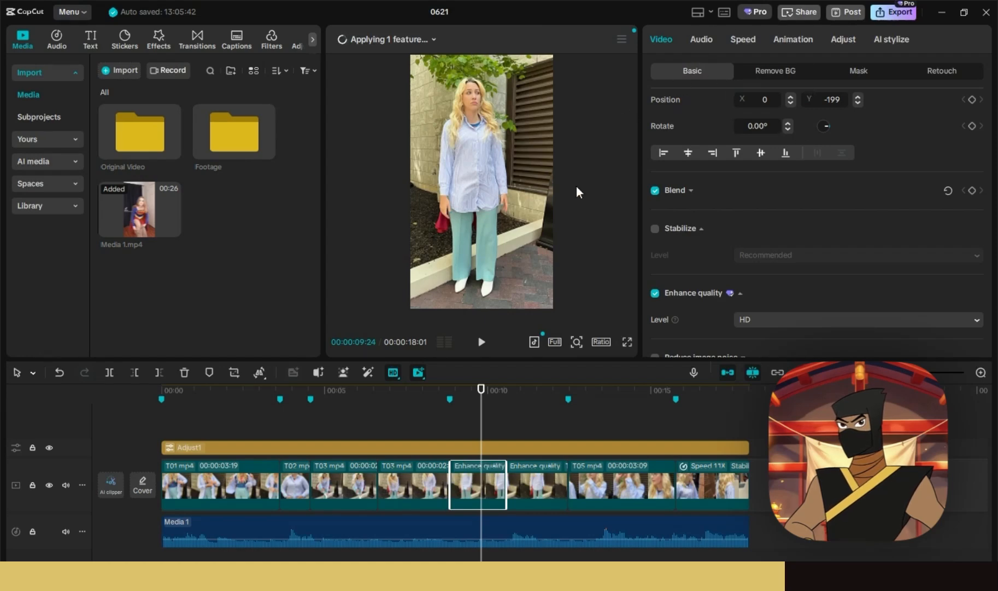
# - Punch T04 in to 282% framed on the woman's face
pyautogui.scroll(2, 778, 158)
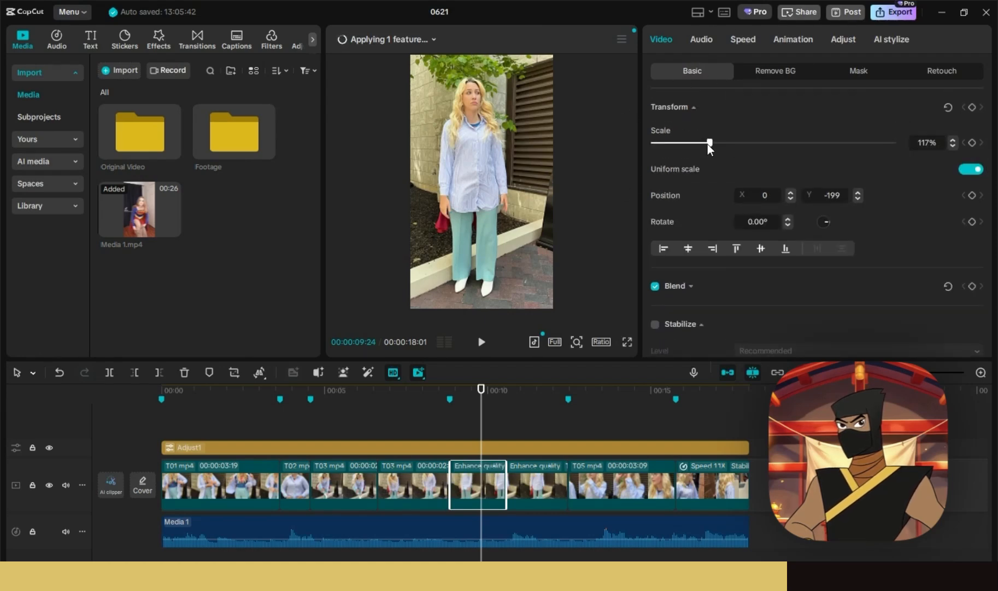
pyautogui.moveTo(707, 143); pyautogui.dragTo(789, 143)
pyautogui.moveTo(490, 164); pyautogui.dragTo(515, 321)
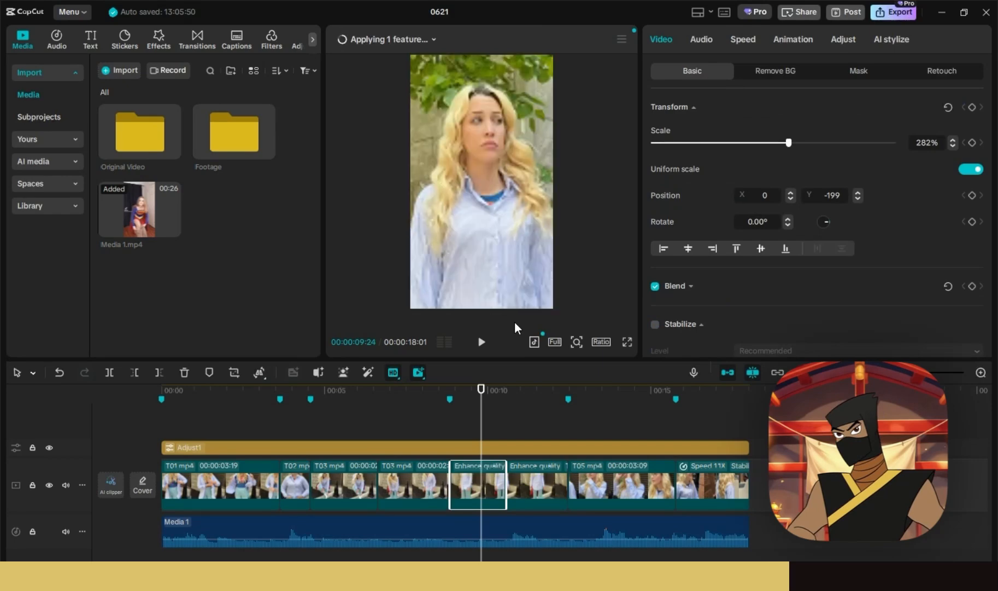
# - Raise T04's Enhance quality level to UHD and replay from about 8 seconds
pyautogui.scroll(-5, 686, 290)
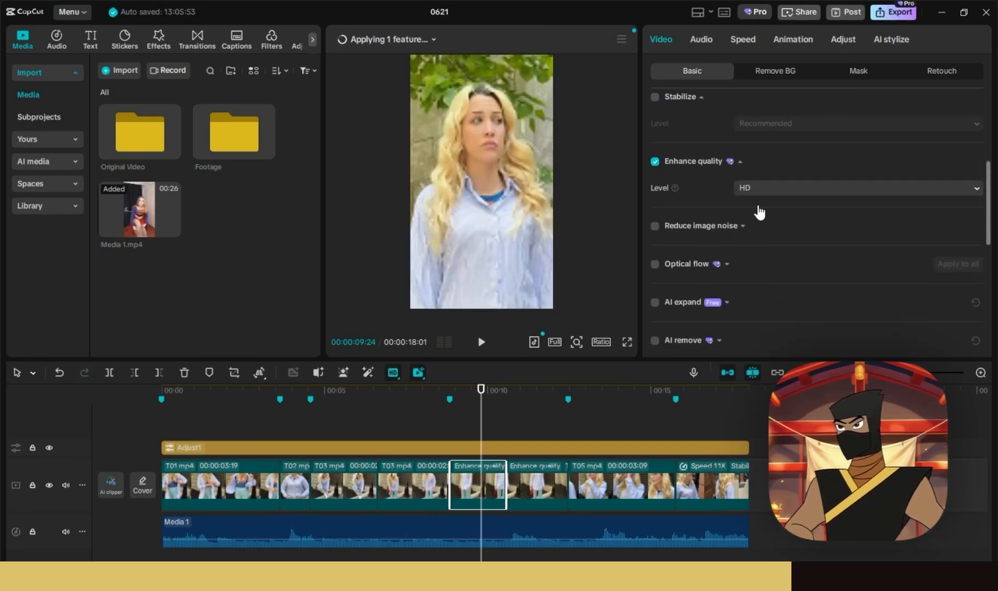
pyautogui.click(772, 186)
pyautogui.click(773, 227)
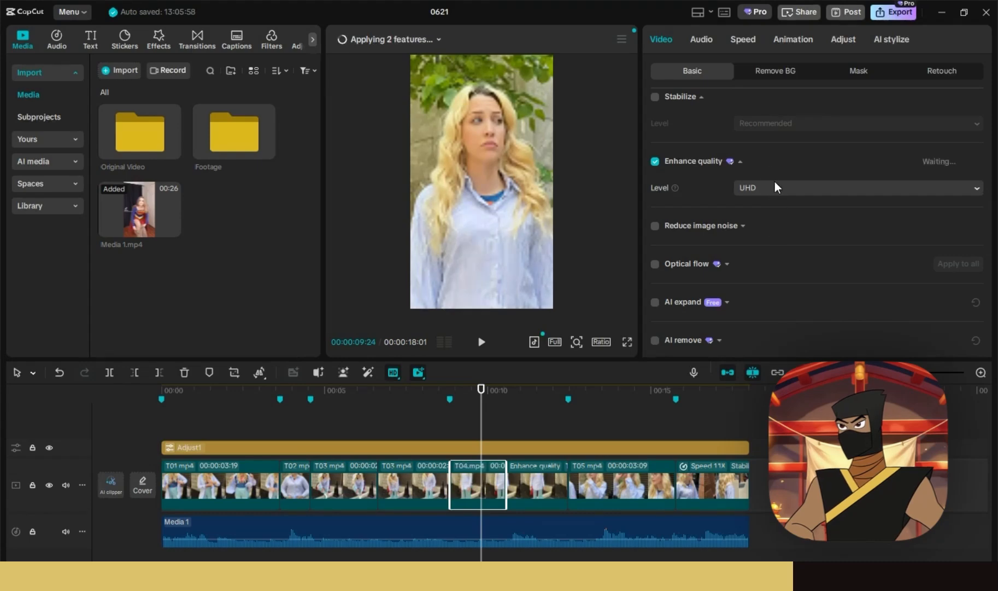
pyautogui.click(525, 392)
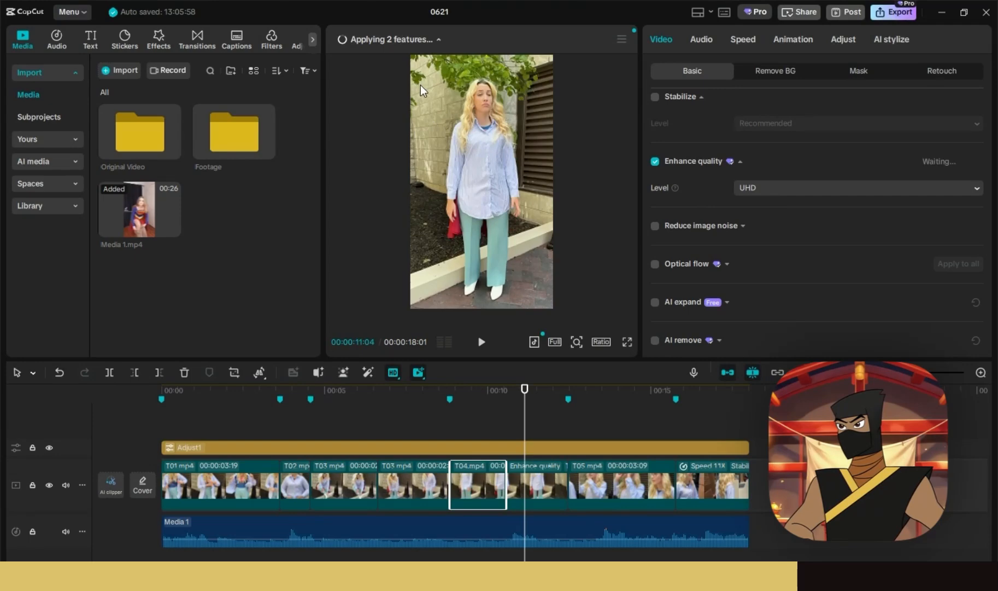
pyautogui.click(375, 254)
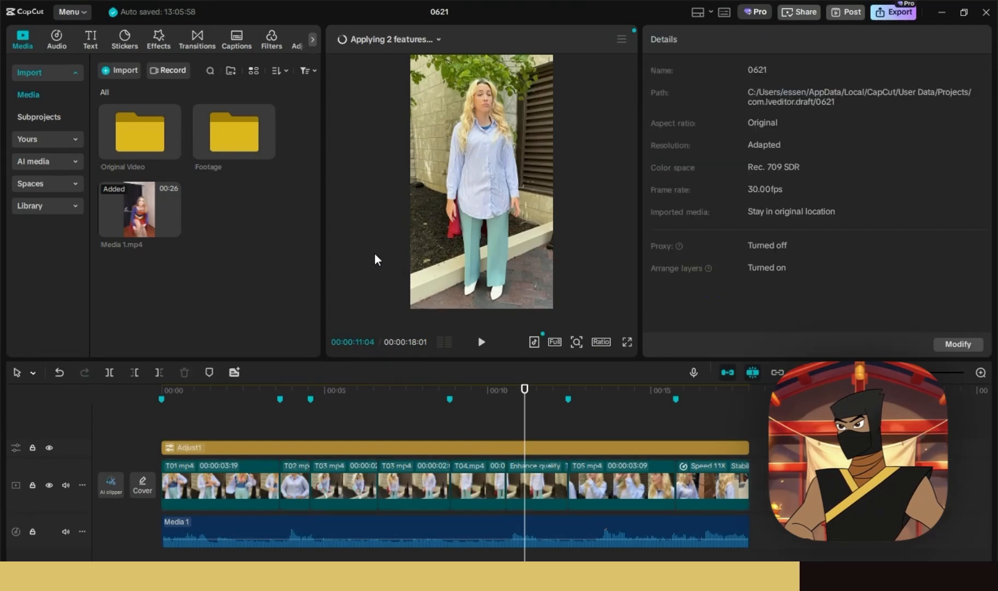
pyautogui.click(434, 392)
pyautogui.click(481, 342)
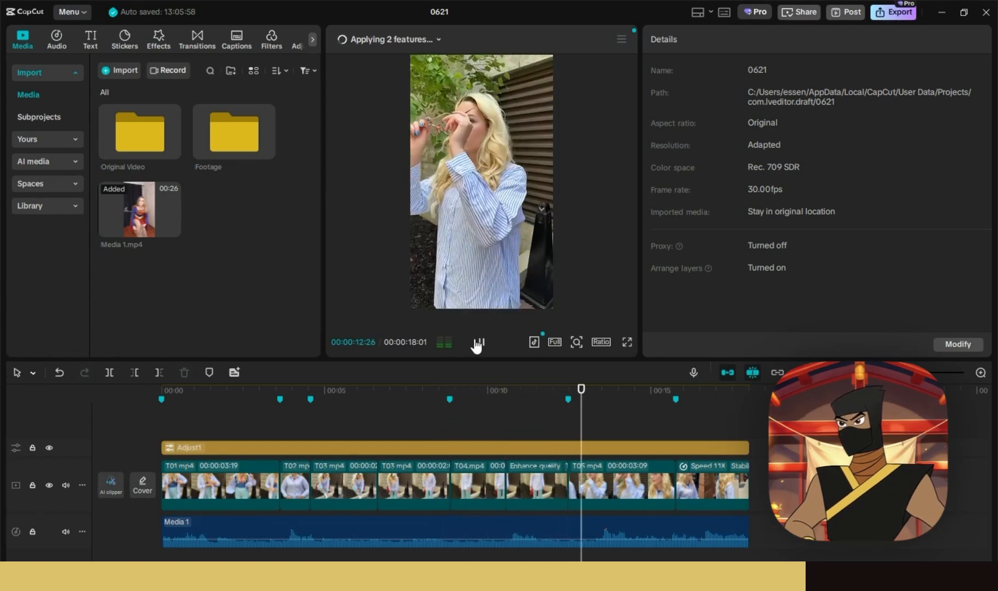
# - Reset the T03 clip to 100% scale and centre it at position 0, 0
pyautogui.click(383, 484)
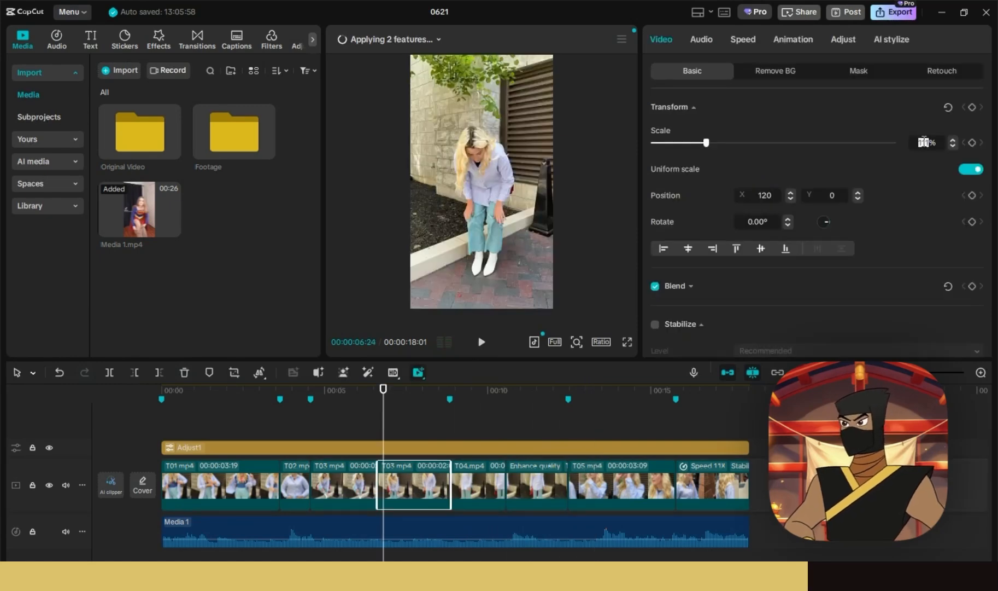
pyautogui.press('Return')
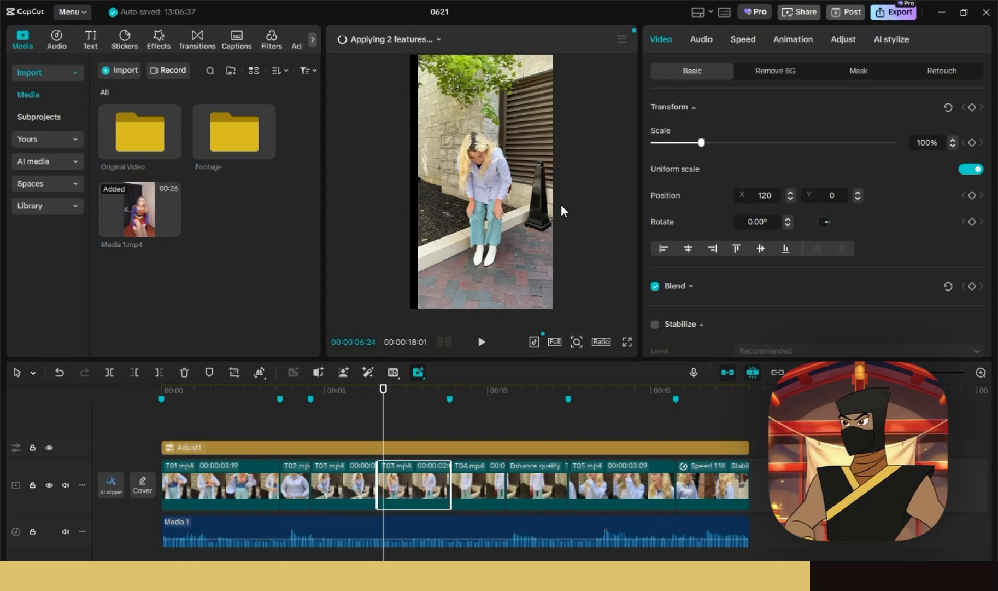
pyautogui.moveTo(512, 175); pyautogui.dragTo(502, 175)
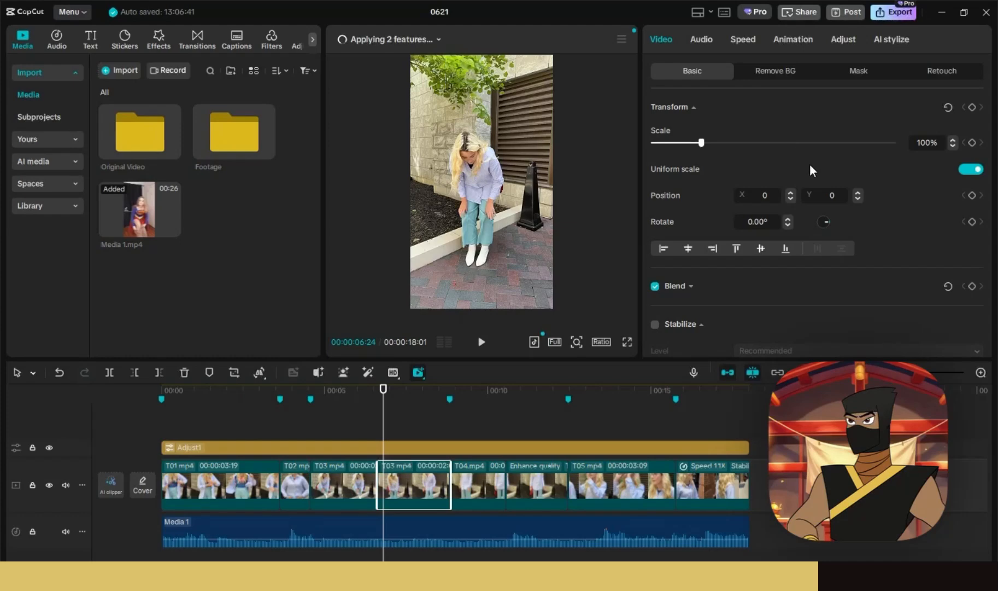
pyautogui.scroll(-10, 811, 171)
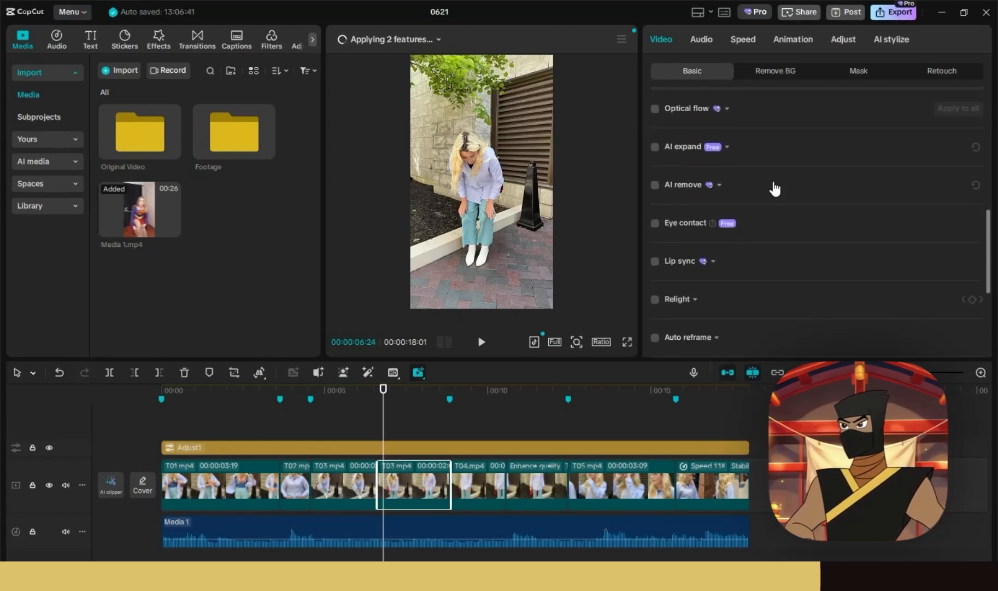
# - Turn on Auto reframe for the second T03 piece and review its aspect ratio options
pyautogui.scroll(1, 775, 175)
pyautogui.scroll(-1, 771, 227)
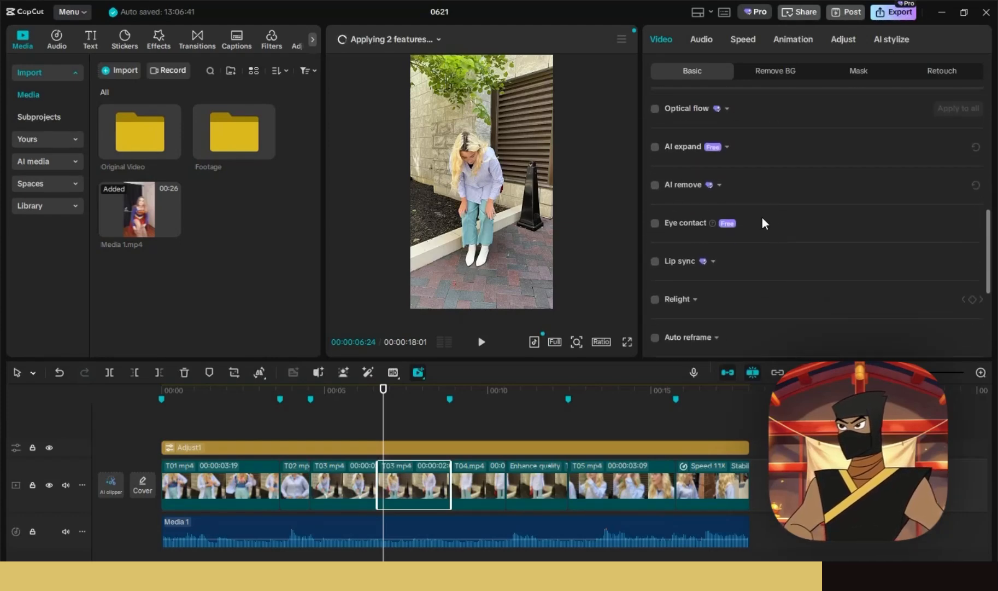
pyautogui.scroll(-2, 739, 233)
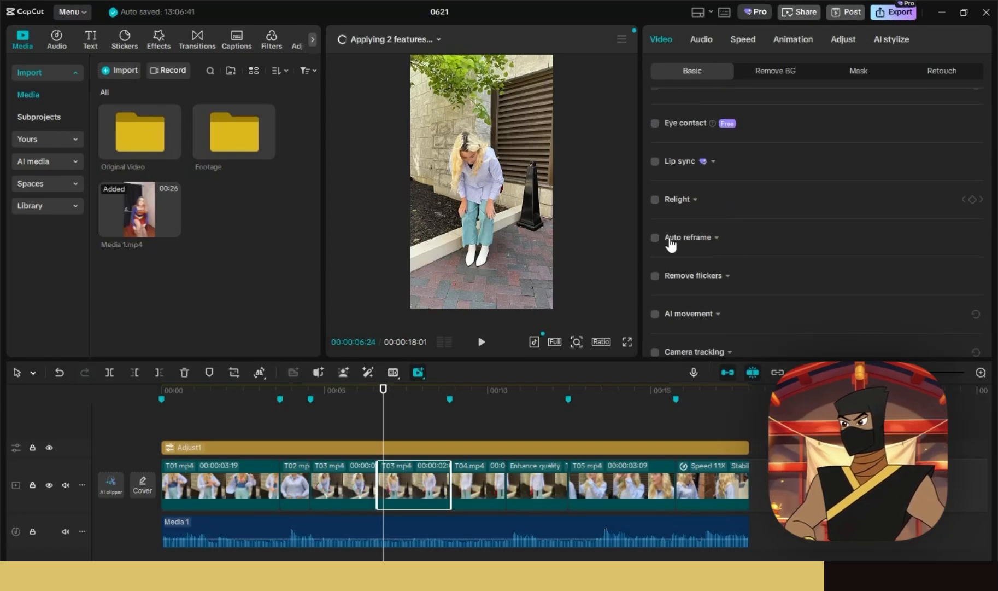
pyautogui.click(668, 239)
pyautogui.scroll(-1, 799, 227)
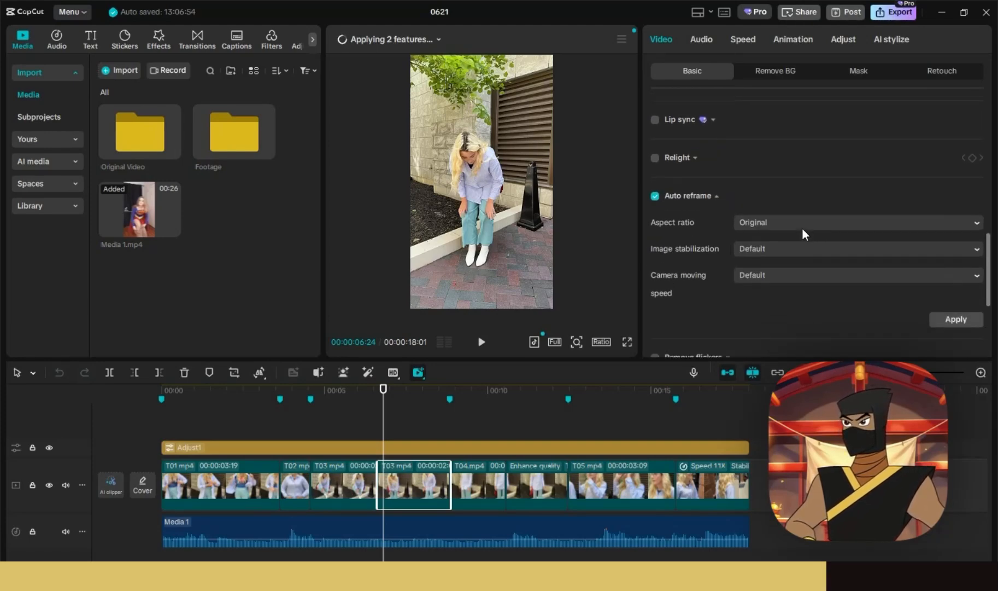
pyautogui.click(753, 214)
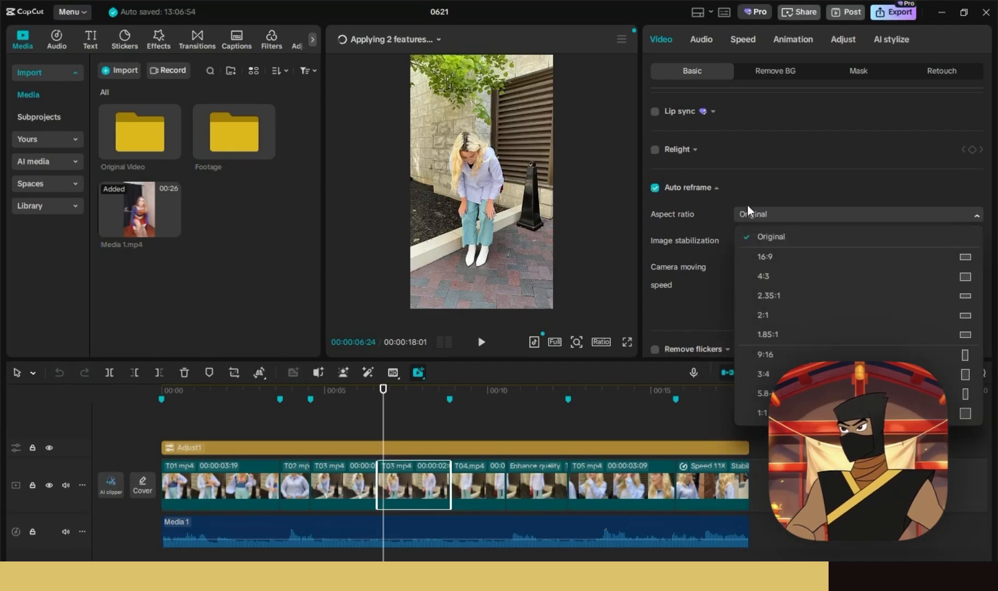
pyautogui.scroll(-3, 663, 252)
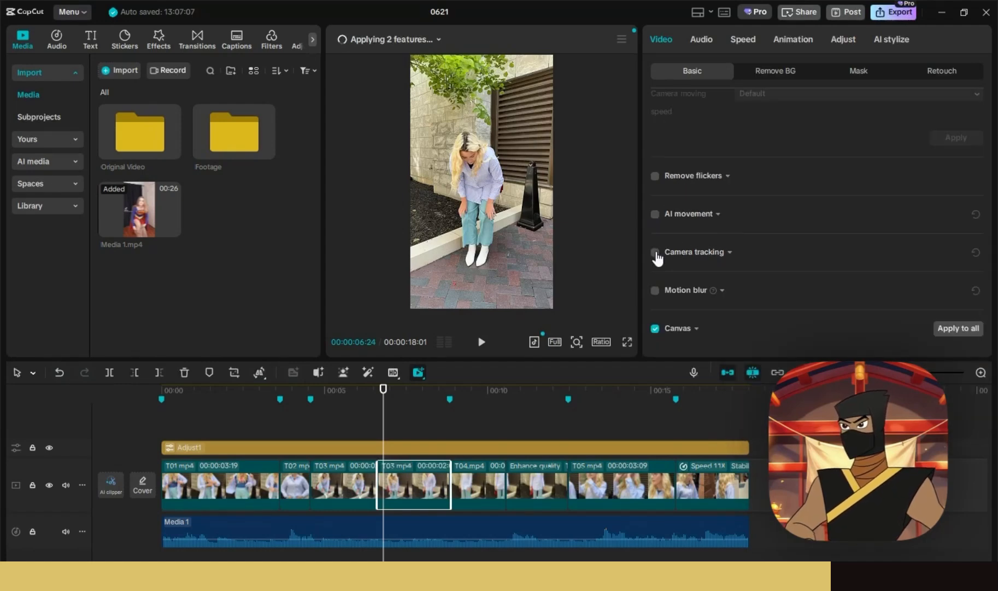
# - Enable Face-mode Camera tracking on T03, shrink the preview to about 70%, and deselect the clip
pyautogui.click(662, 252)
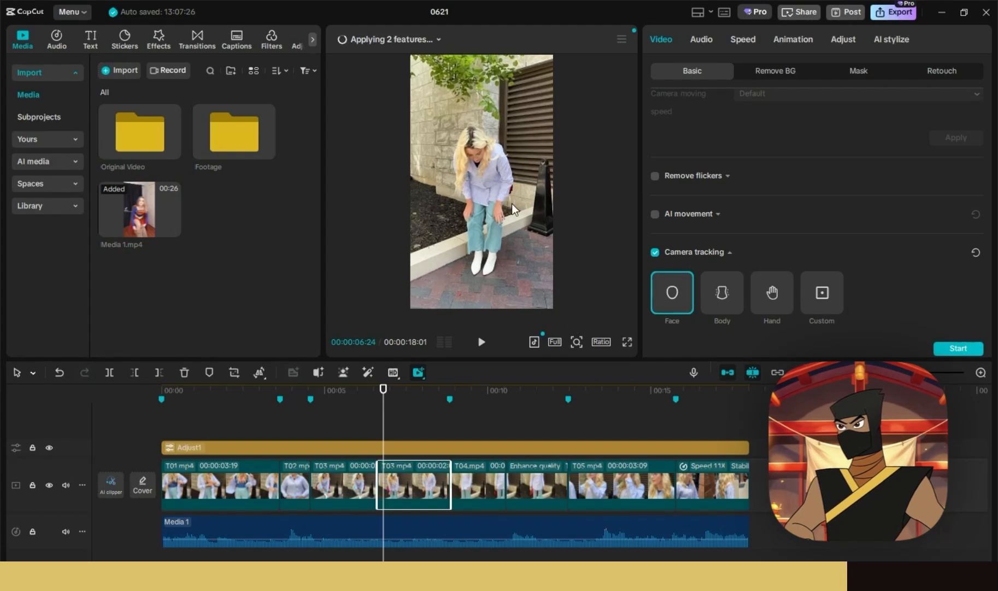
pyautogui.click(577, 341)
pyautogui.click(547, 362)
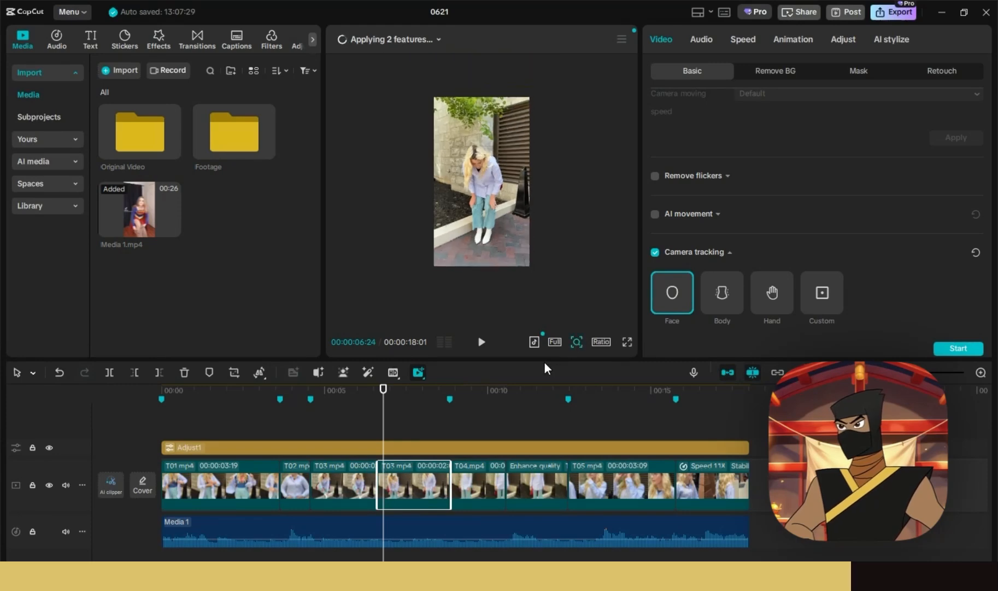
pyautogui.click(546, 287)
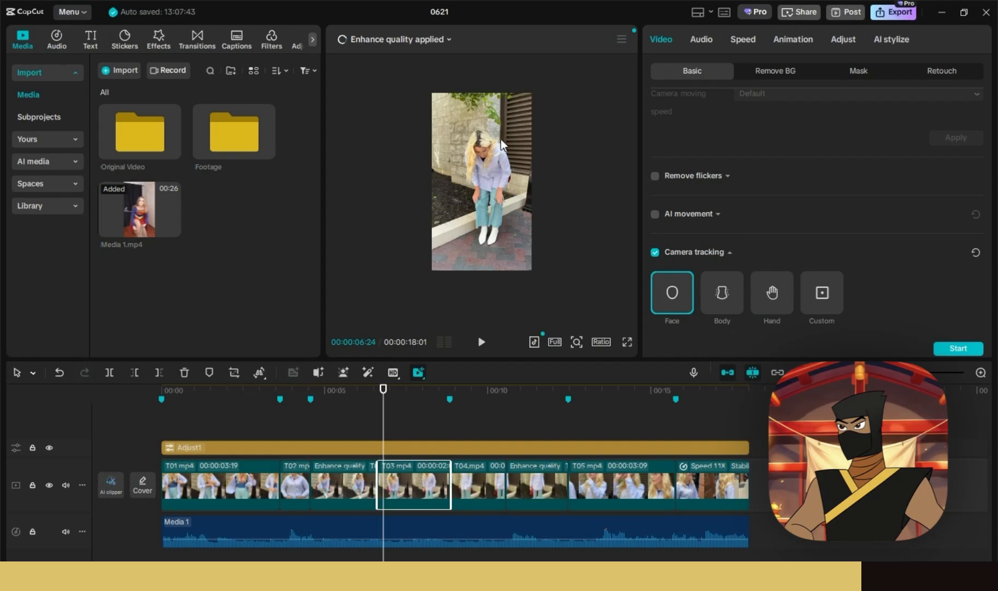
pyautogui.moveTo(383, 389); pyautogui.dragTo(378, 391)
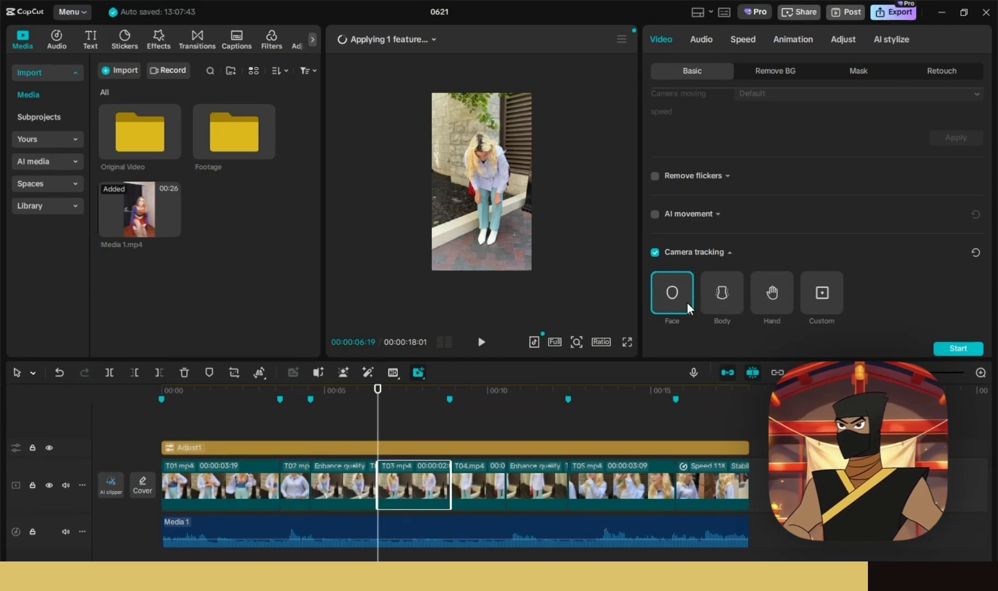
pyautogui.click(351, 403)
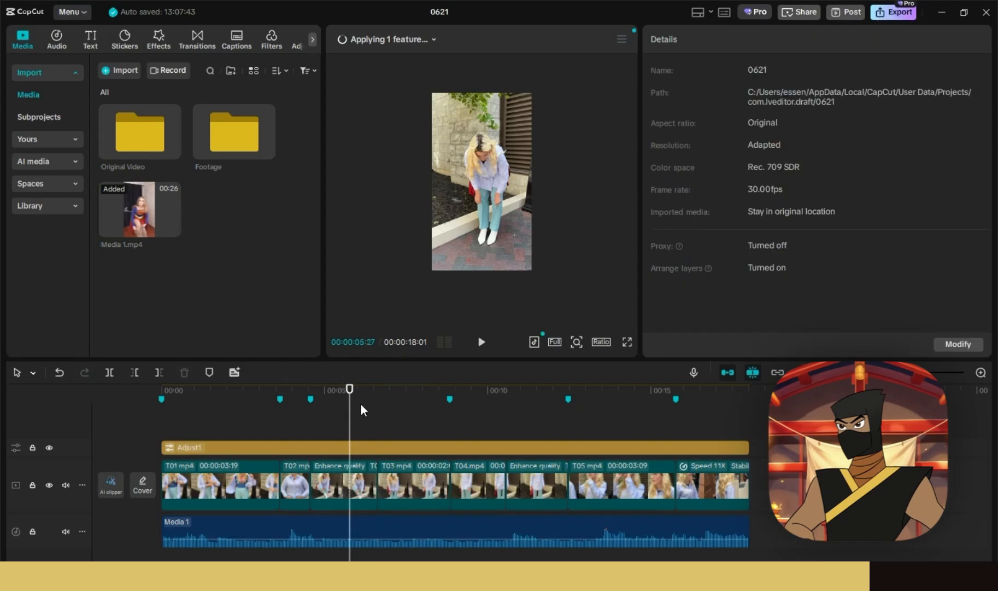
# - Start face camera tracking on the T03 clip at about 7 seconds, then deselect it while it processes
pyautogui.moveTo(377, 391); pyautogui.dragTo(392, 391)
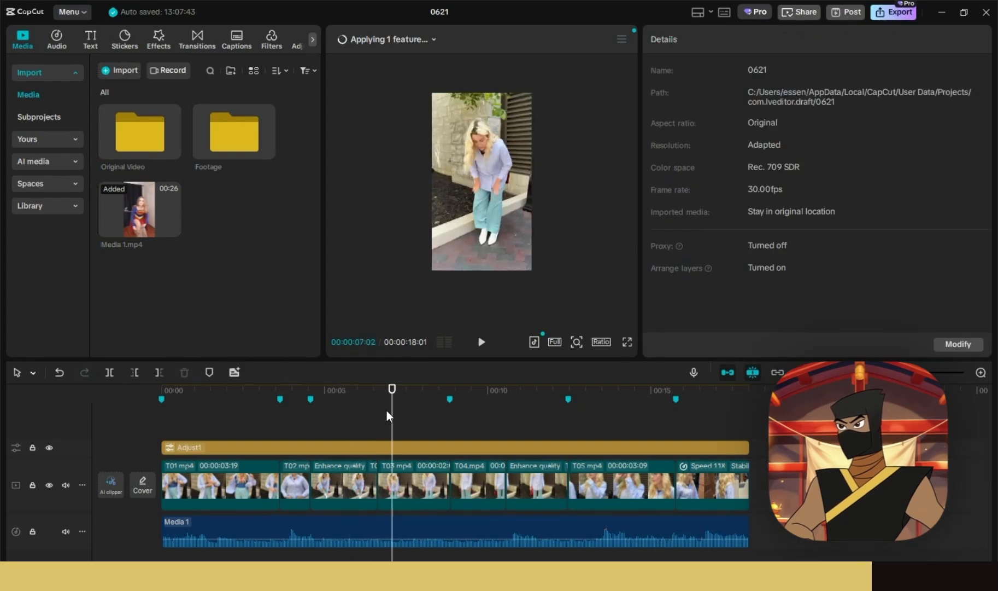
pyautogui.click(393, 472)
pyautogui.scroll(-8, 733, 279)
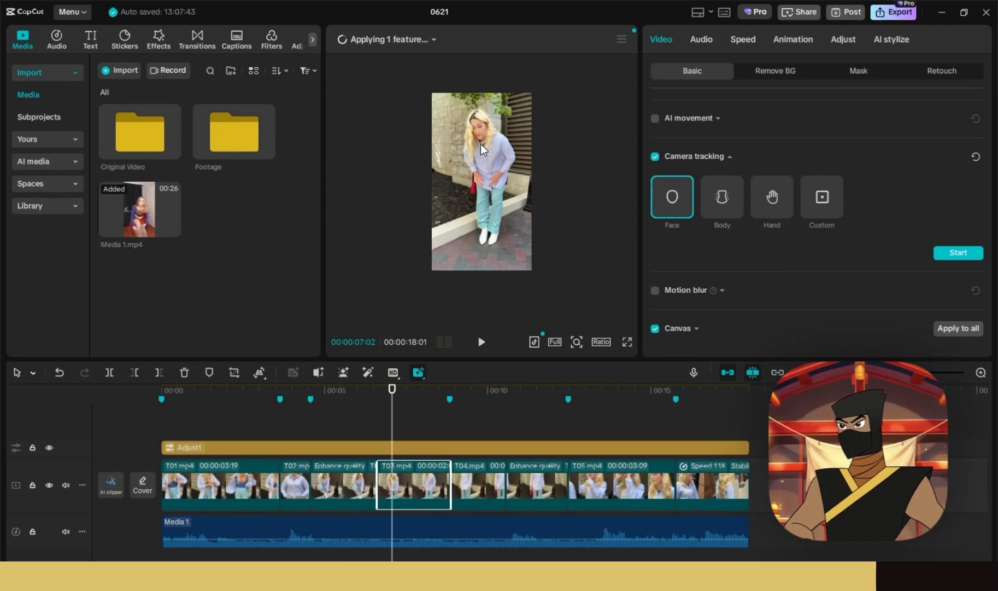
pyautogui.click(950, 252)
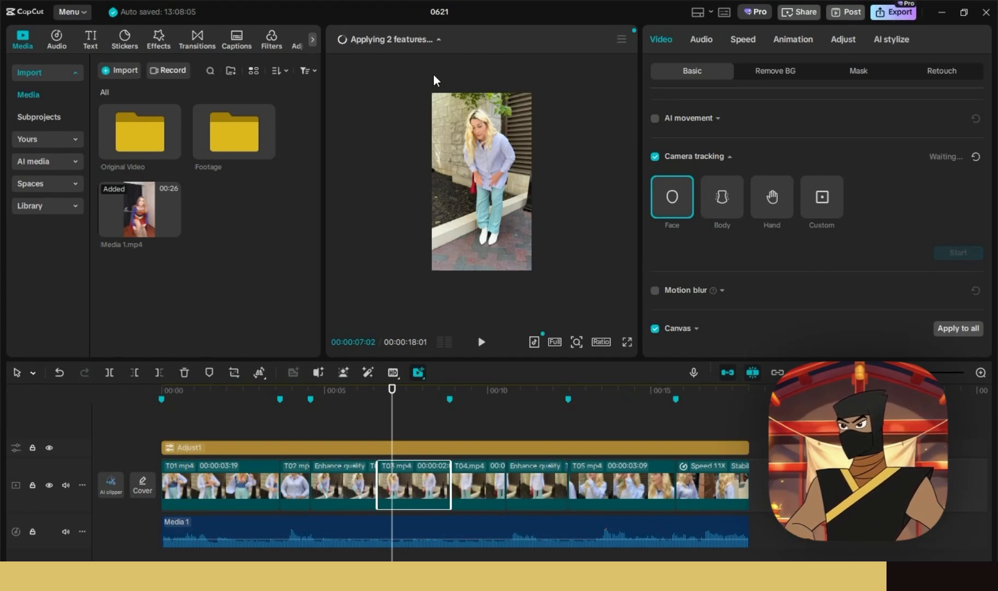
pyautogui.click(588, 199)
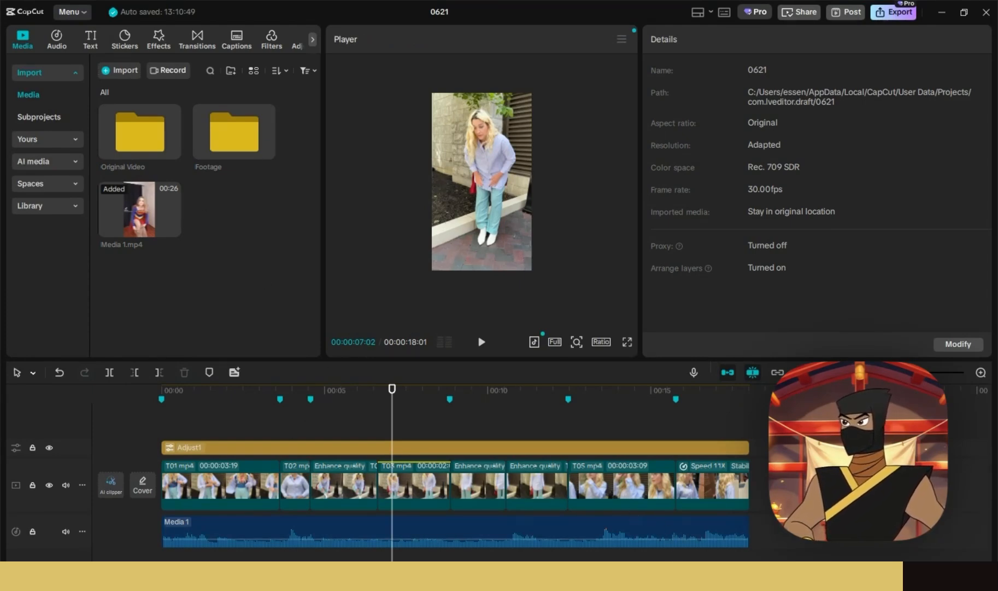
# - Reposition the T01 clip at 107%, nudging it right and lower in the frame
pyautogui.moveTo(253, 386); pyautogui.dragTo(147, 389)
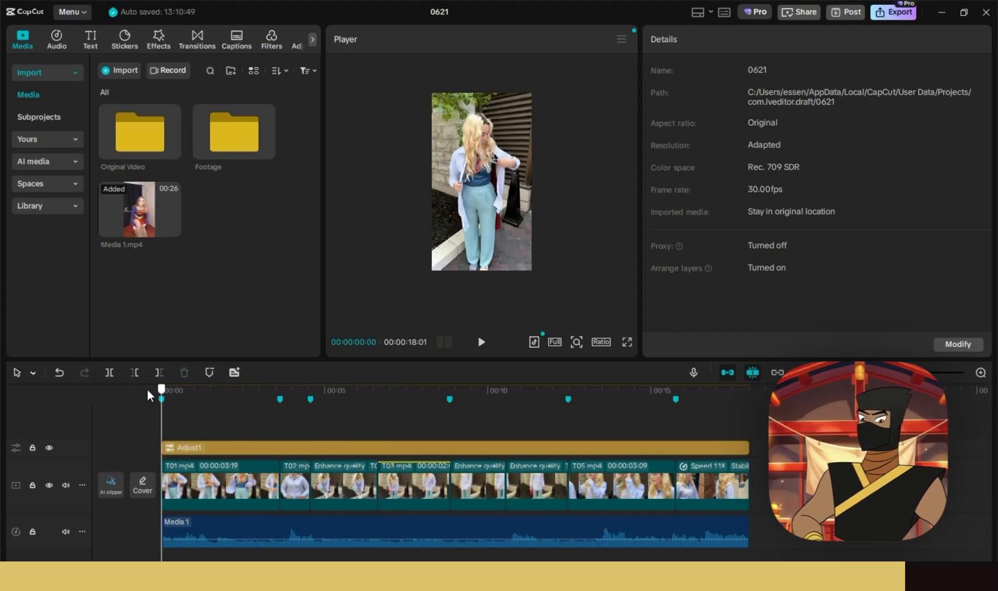
pyautogui.click(238, 389)
pyautogui.click(203, 485)
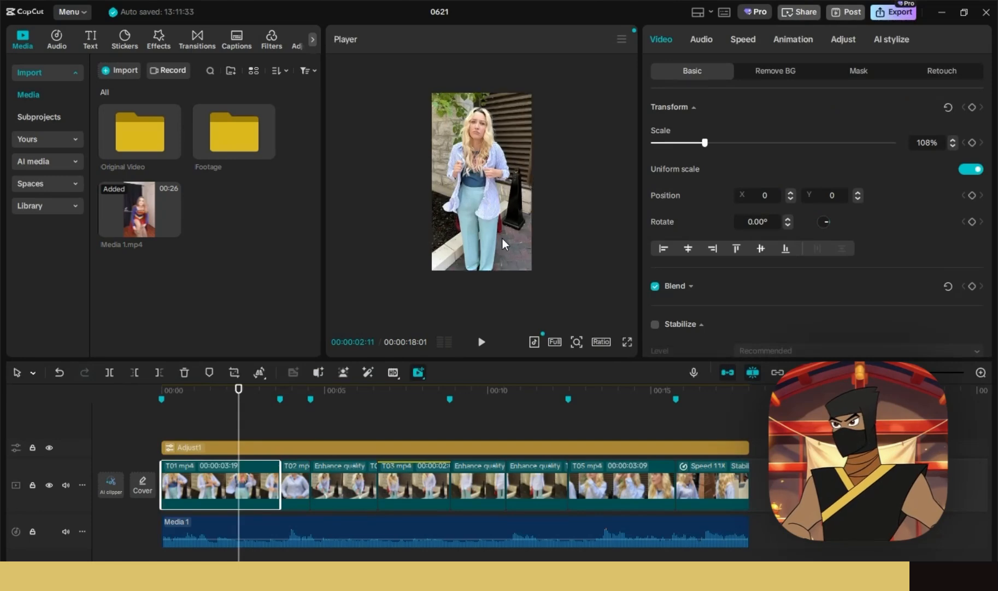
pyautogui.moveTo(503, 239); pyautogui.dragTo(504, 240)
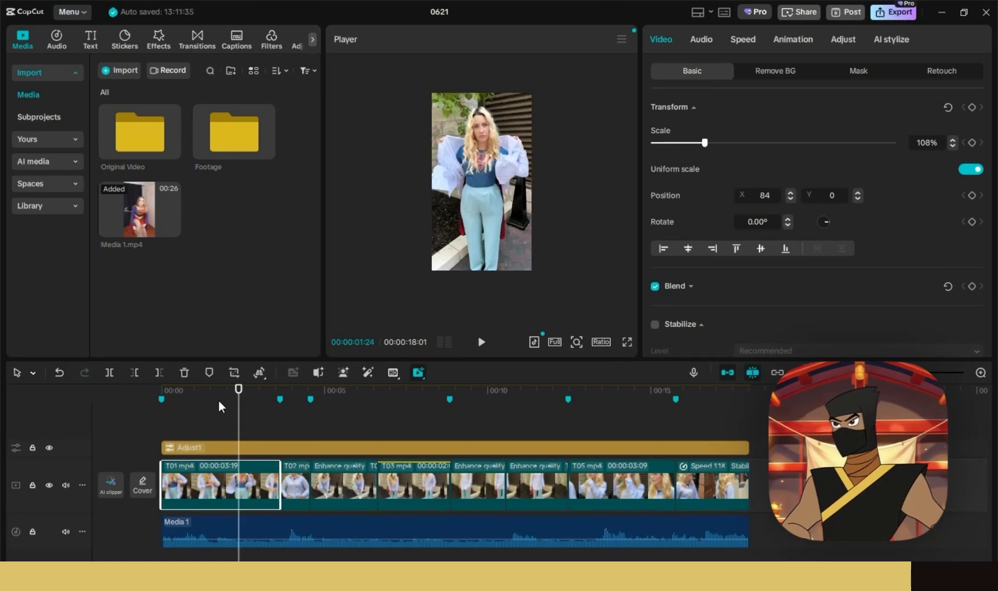
pyautogui.click(174, 389)
pyautogui.click(482, 341)
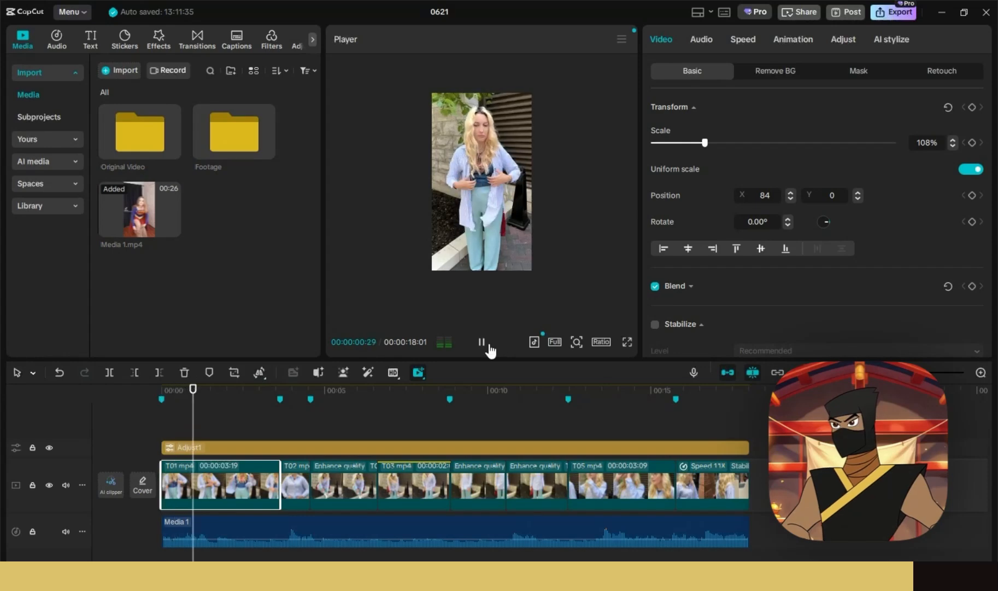
pyautogui.click(482, 342)
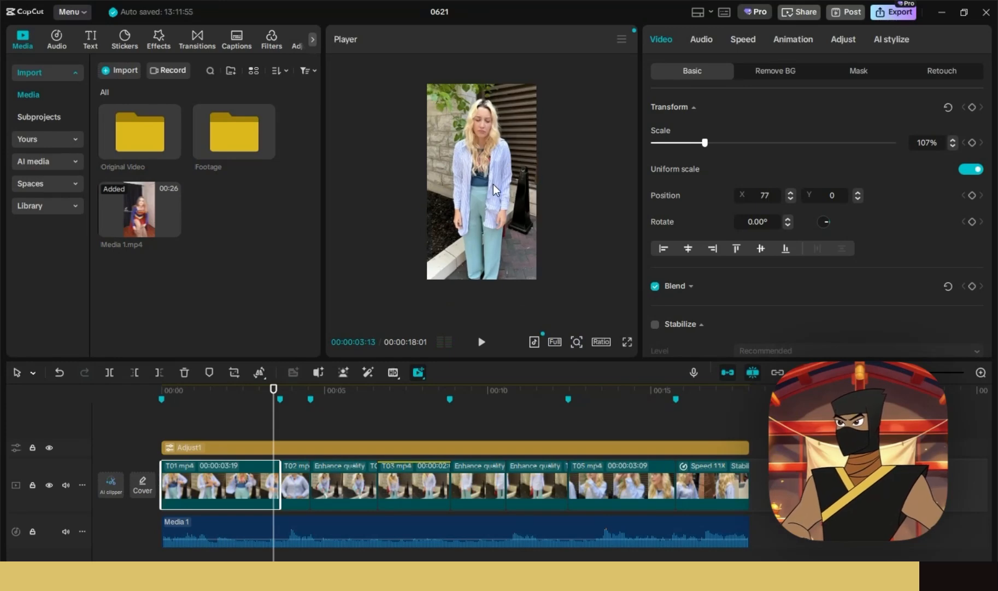
pyautogui.moveTo(185, 403); pyautogui.dragTo(151, 390)
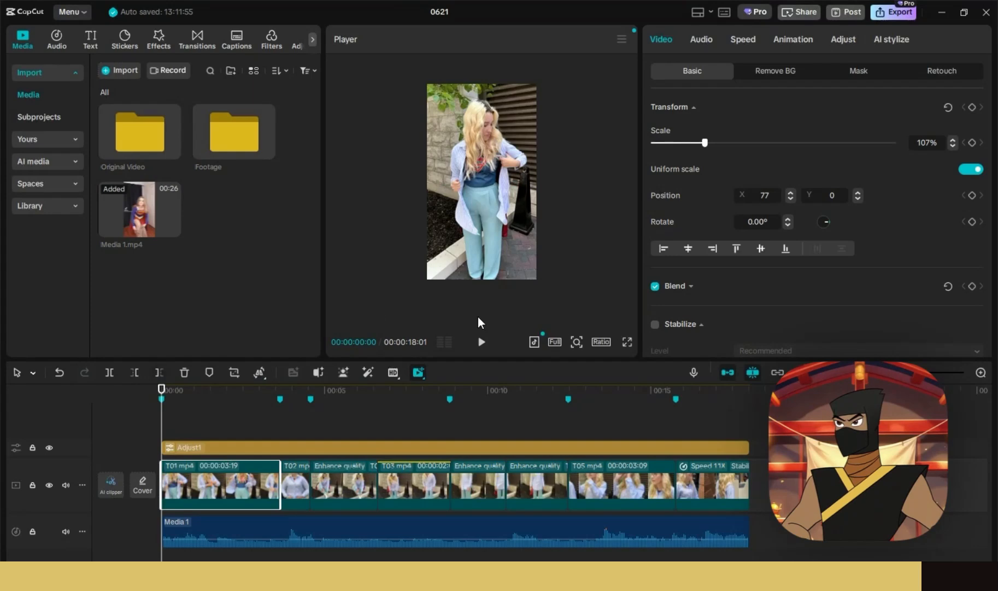
pyautogui.click(482, 346)
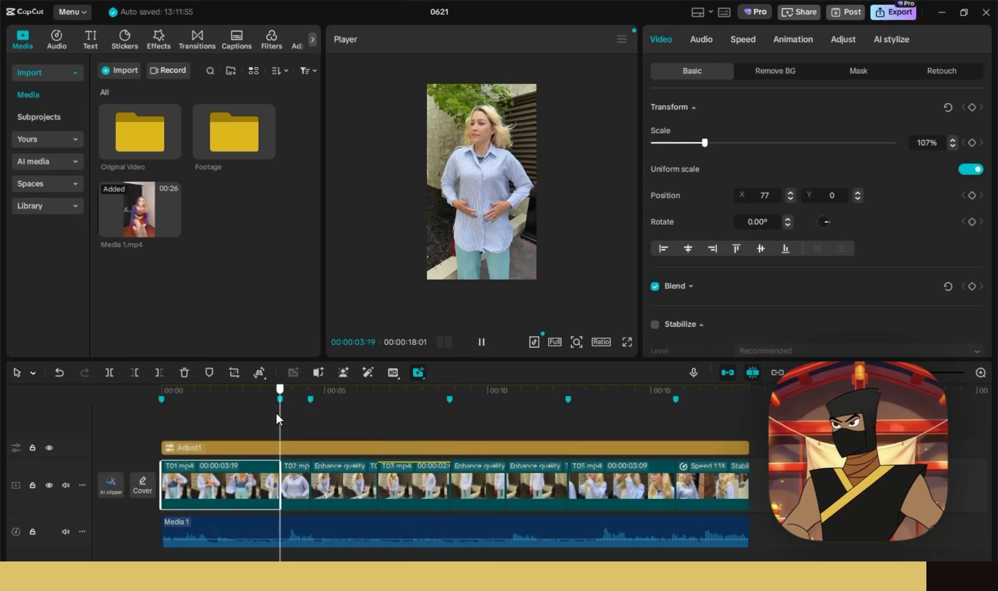
pyautogui.moveTo(278, 413); pyautogui.dragTo(253, 398)
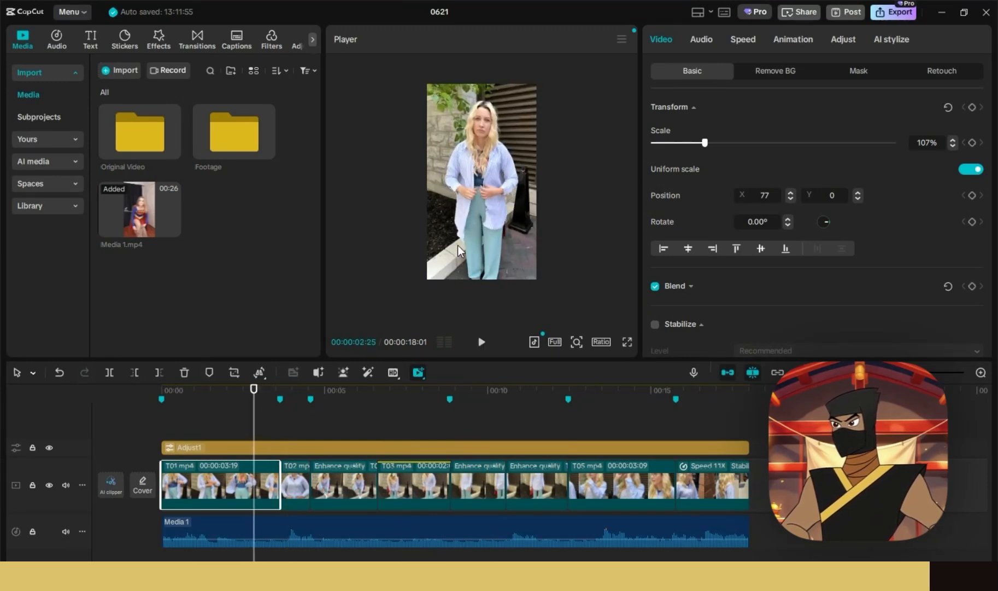
pyautogui.moveTo(478, 214); pyautogui.dragTo(478, 219)
pyautogui.moveTo(268, 402); pyautogui.dragTo(296, 409)
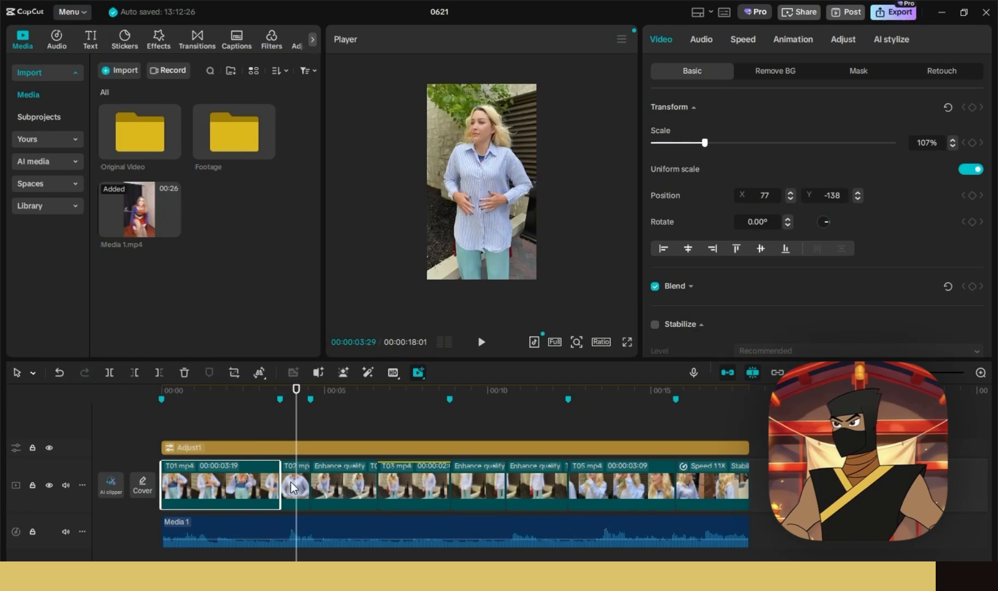
# - Punch the T02 clip in to about 122% and lower it to Y -415
pyautogui.click(303, 494)
pyautogui.moveTo(699, 143); pyautogui.dragTo(710, 143)
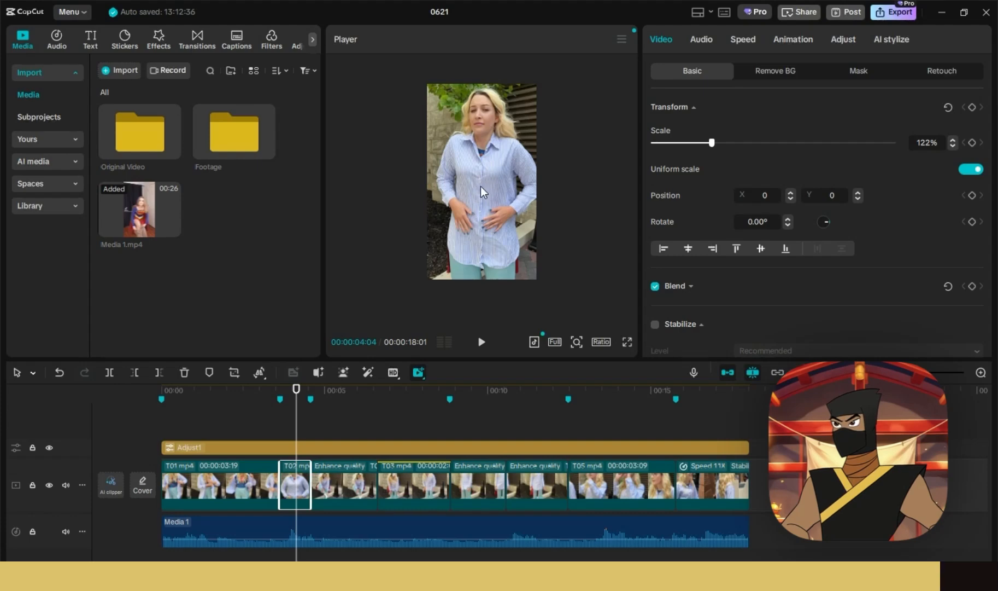
pyautogui.moveTo(480, 186); pyautogui.dragTo(486, 228)
pyautogui.click(481, 342)
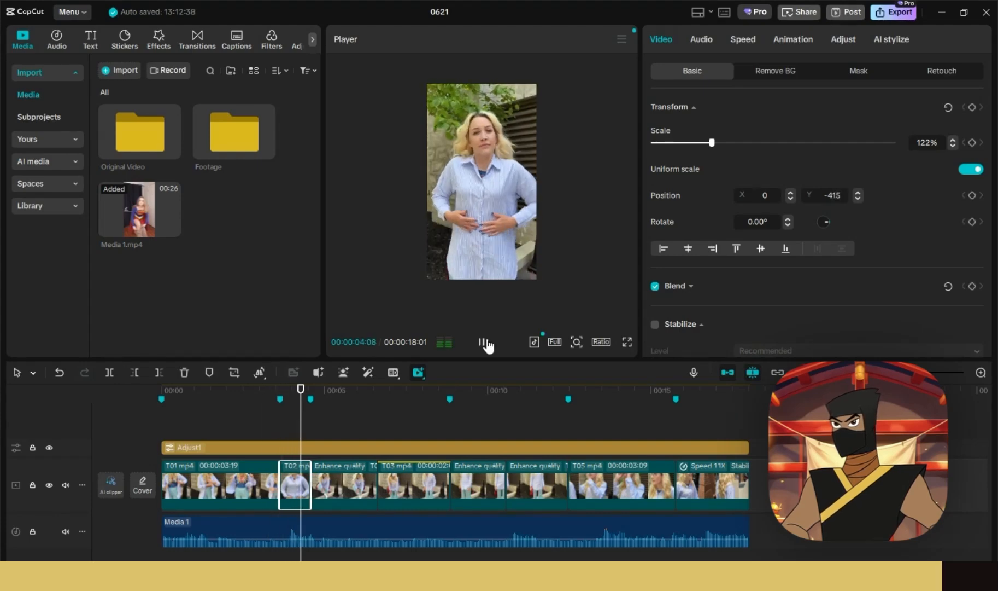
pyautogui.click(482, 342)
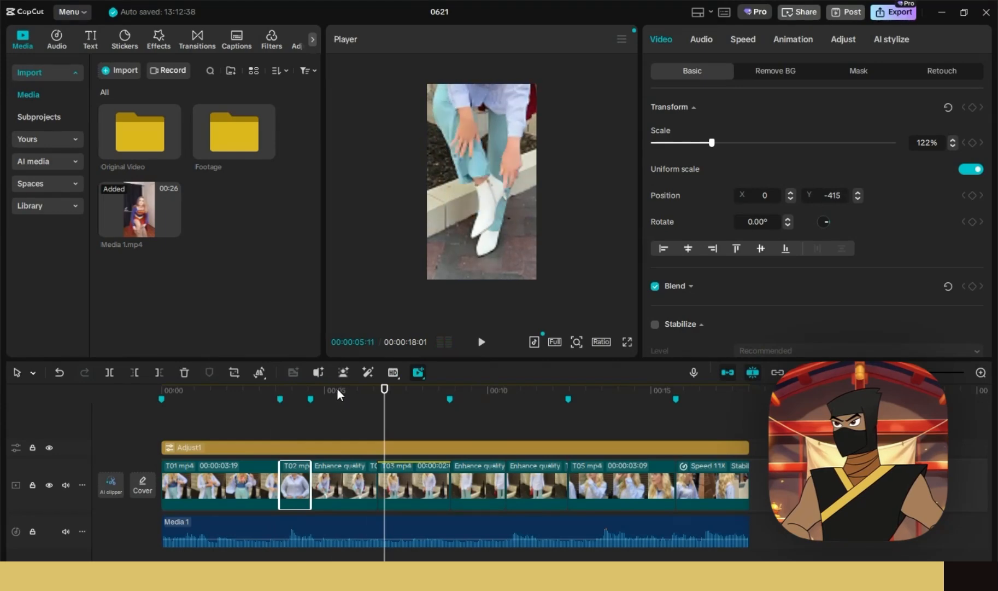
# - Ease the third clip's zoom back to 166% and adjust its framing
pyautogui.click(339, 391)
pyautogui.click(343, 501)
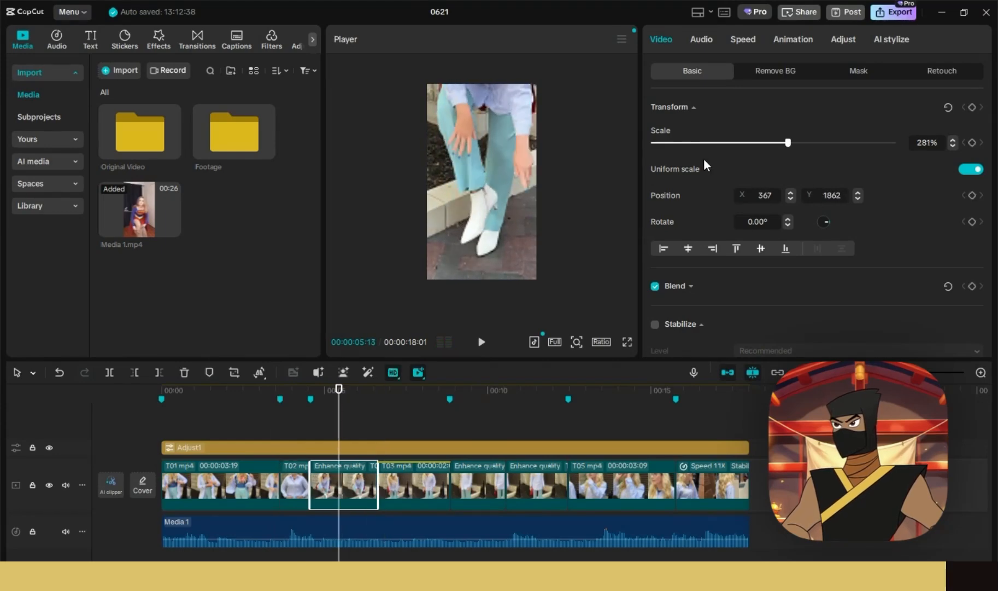
pyautogui.moveTo(786, 142); pyautogui.dragTo(733, 143)
pyautogui.moveTo(501, 190); pyautogui.dragTo(499, 216)
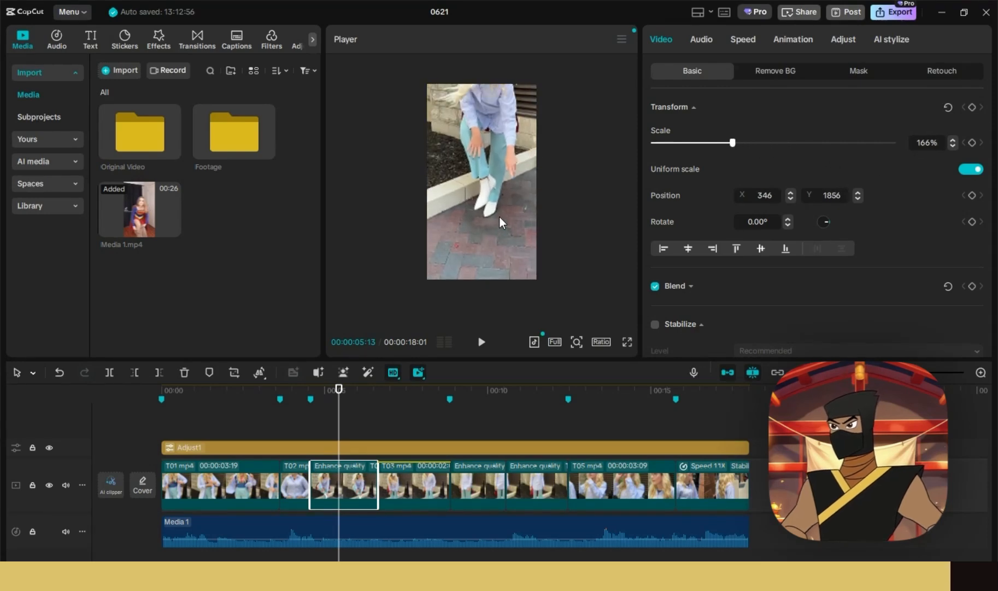
pyautogui.click(523, 486)
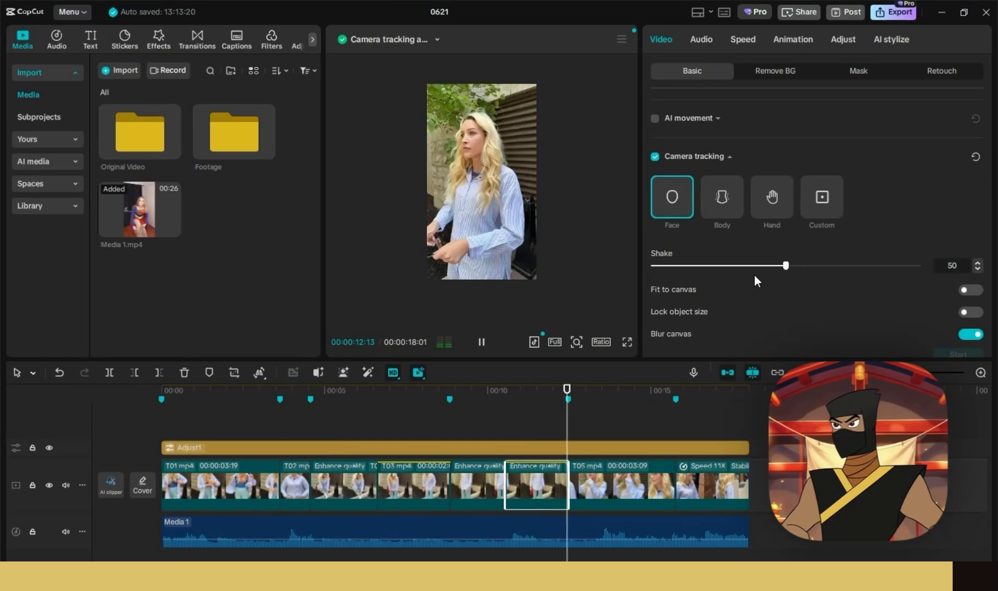
# - Review the face-tracked T04 clip and enable Stabilize at the Recommended level
pyautogui.click(498, 391)
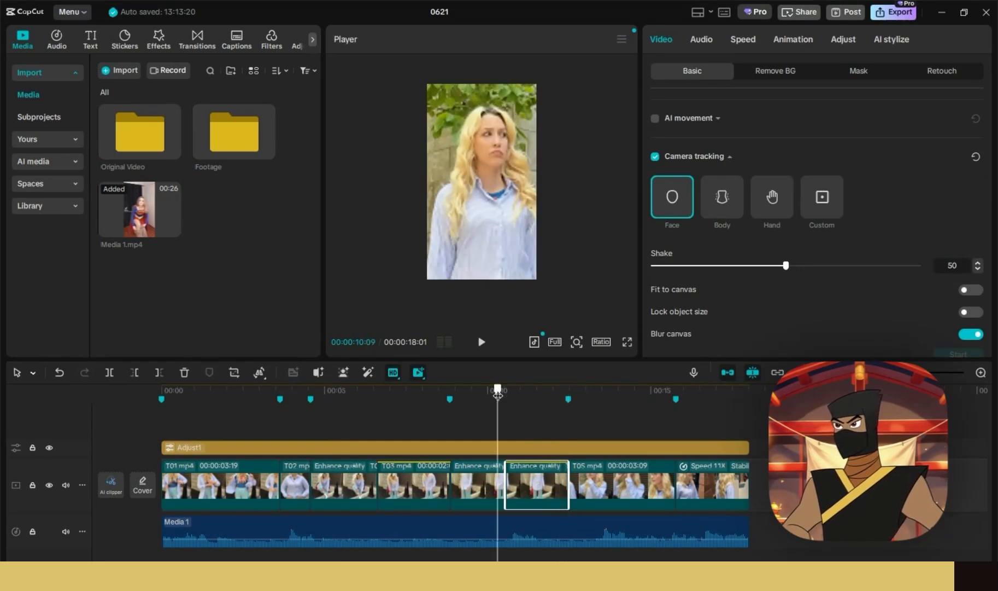
pyautogui.click(482, 343)
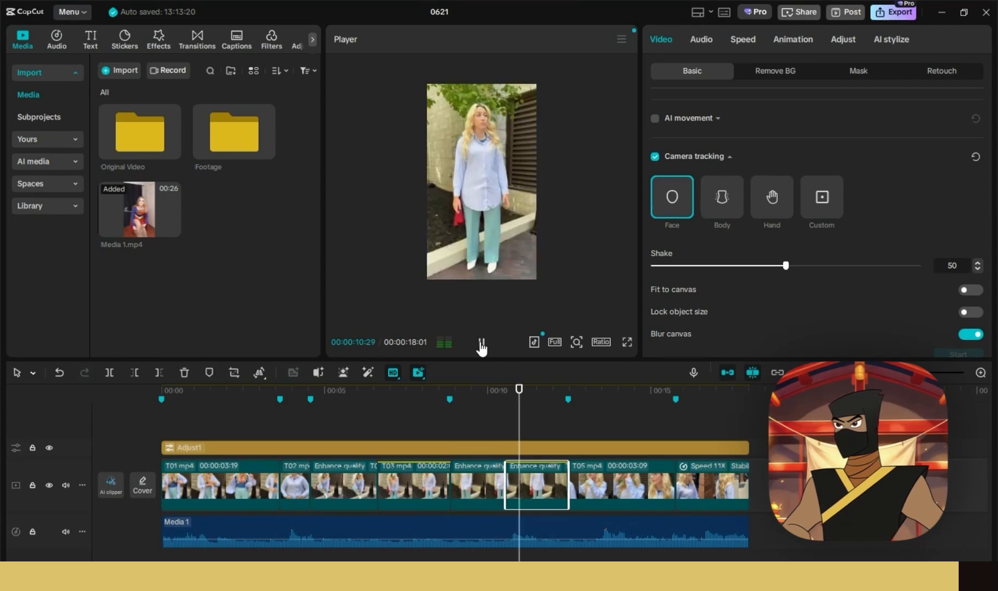
pyautogui.click(481, 342)
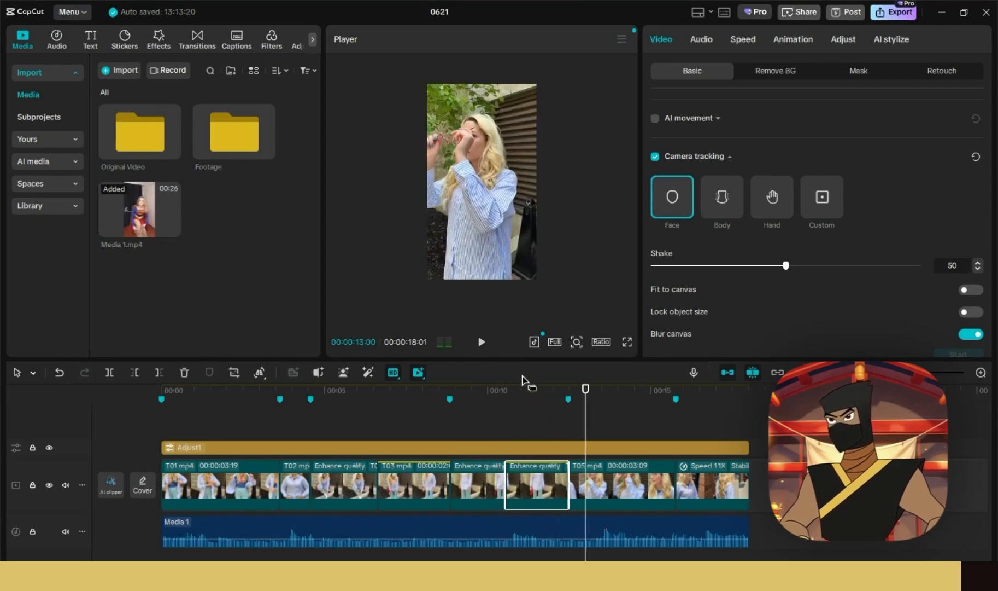
pyautogui.click(533, 389)
pyautogui.scroll(-6, 797, 286)
pyautogui.scroll(5, 797, 286)
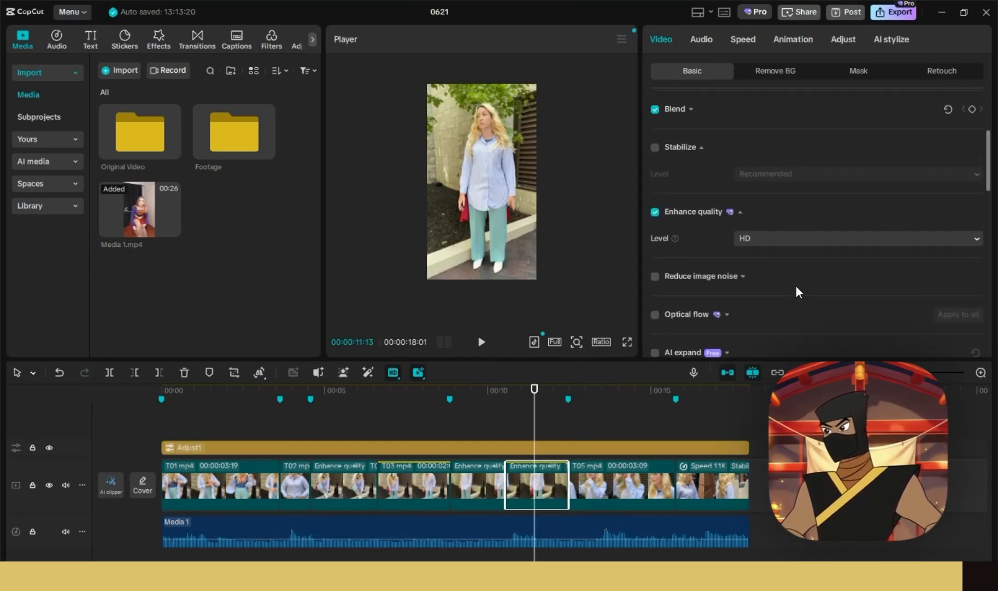
pyautogui.click(654, 308)
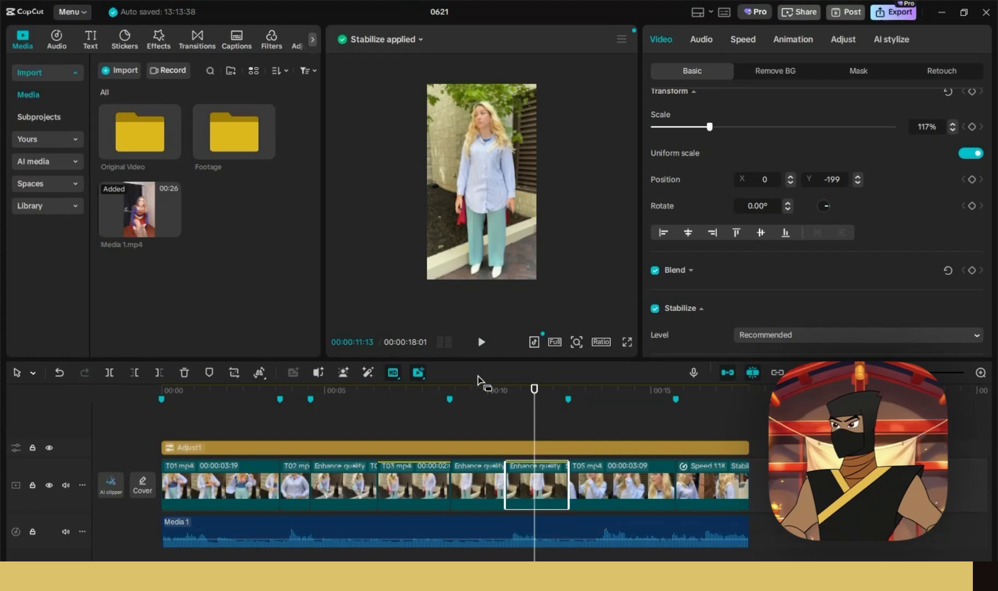
# - Turn on Lock object size and Fit to canvas for T04's camera tracking
pyautogui.click(490, 388)
pyautogui.click(480, 344)
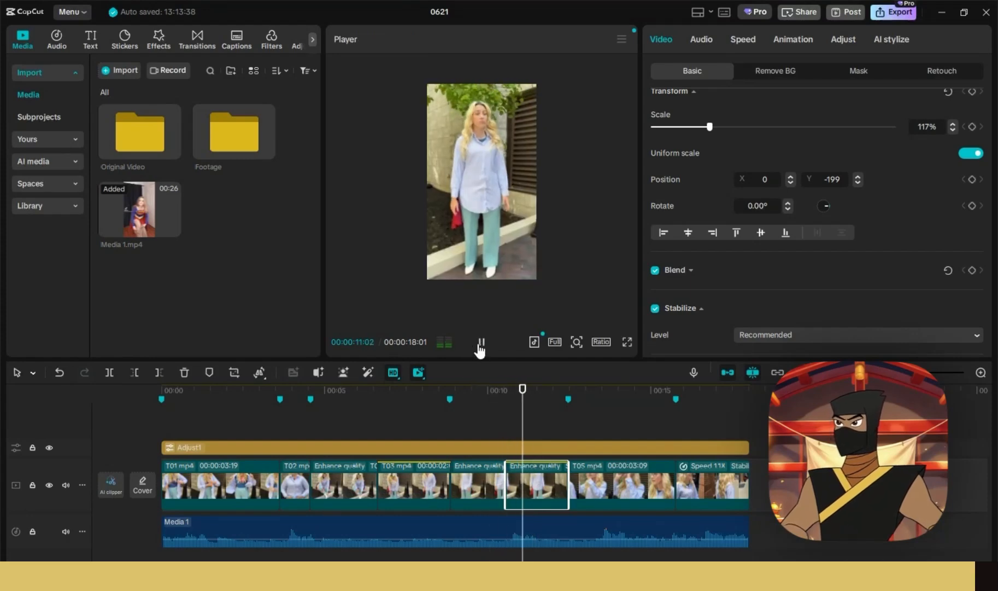
pyautogui.click(481, 344)
pyautogui.scroll(-5, 742, 232)
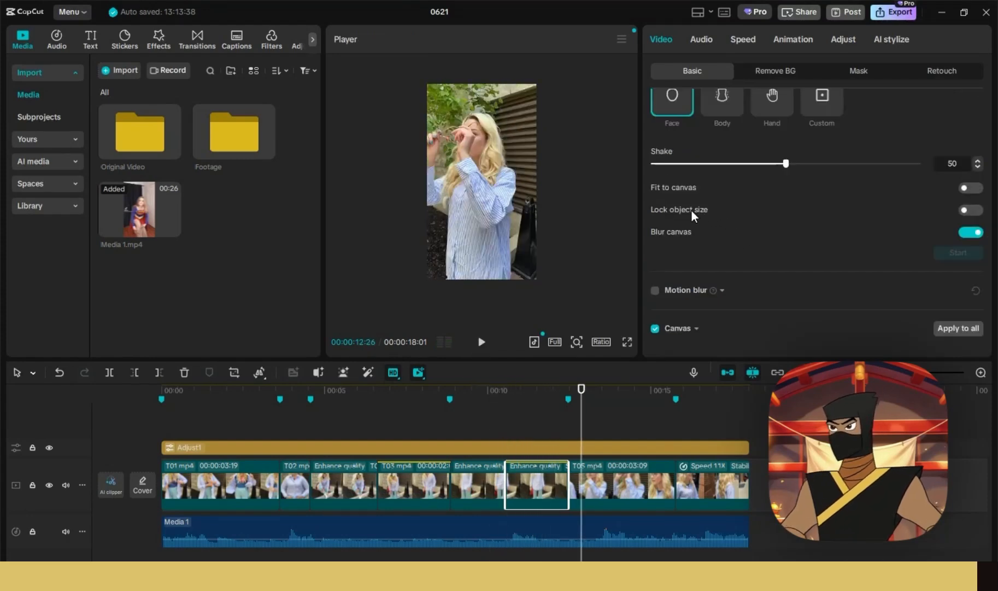
pyautogui.click(971, 212)
pyautogui.scroll(2, 906, 214)
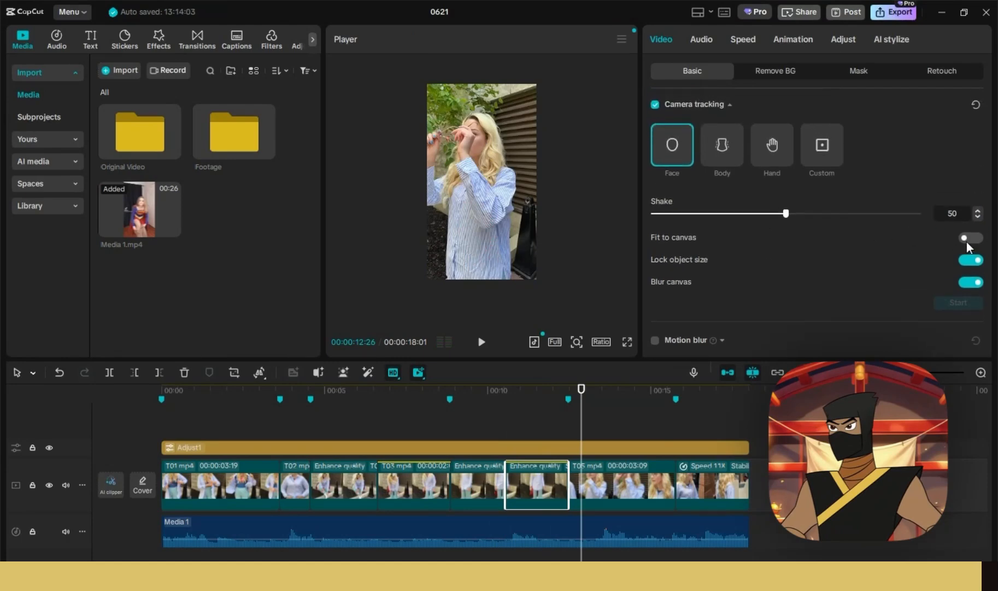
pyautogui.click(585, 396)
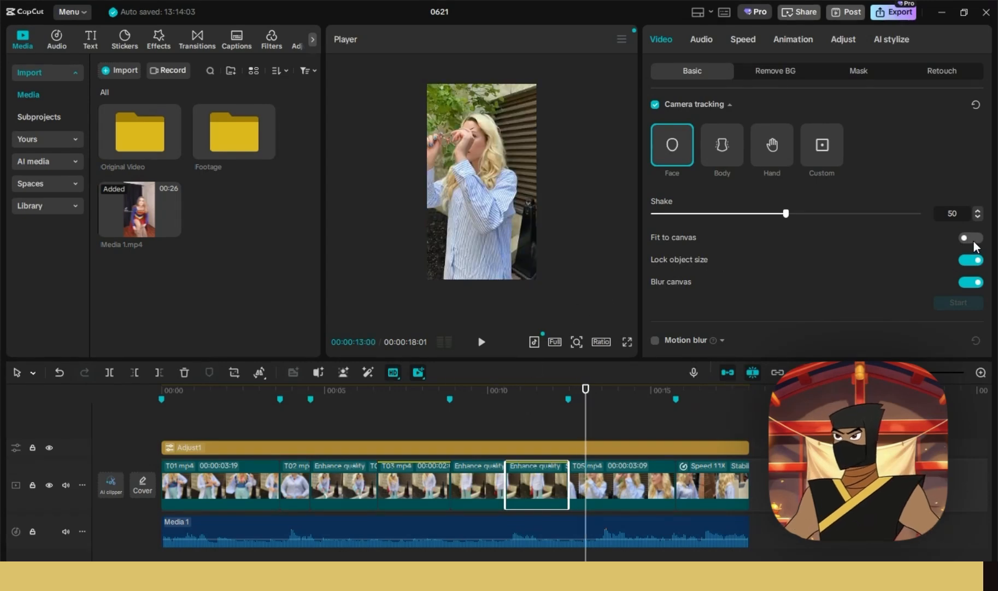
pyautogui.click(485, 390)
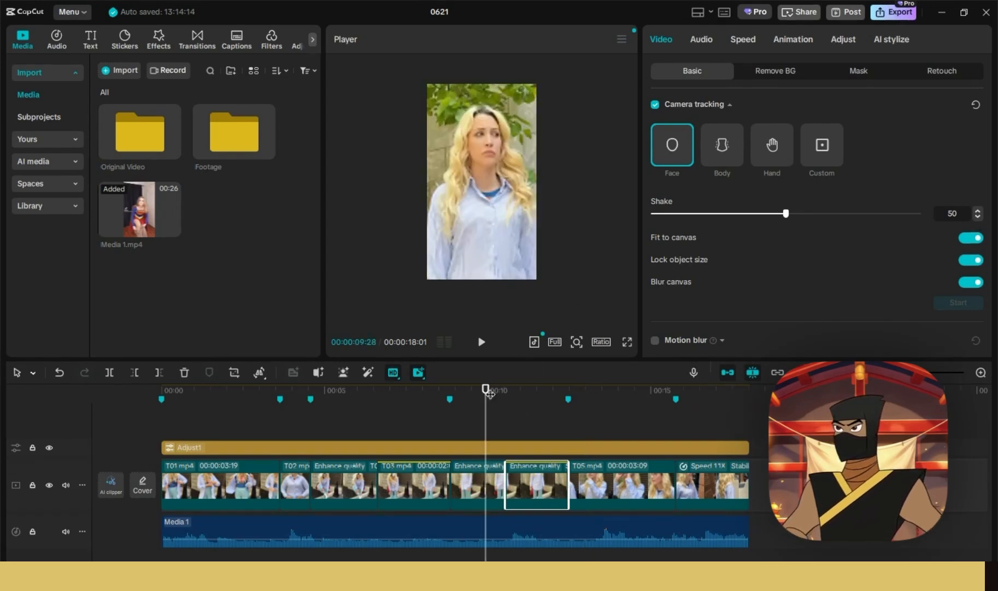
# - Lower the camera tracking Shake from 50 to 10
pyautogui.click(481, 342)
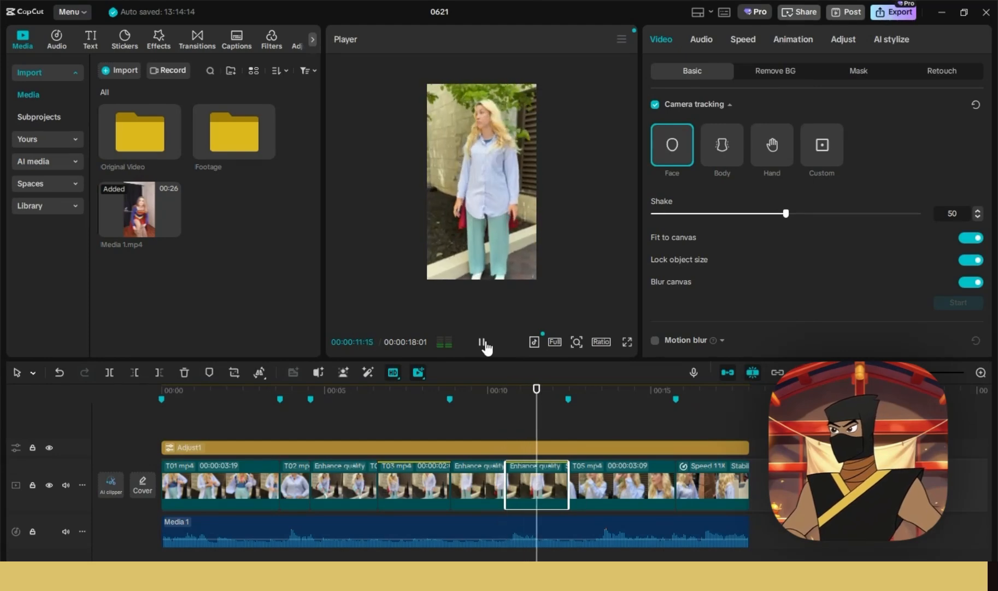
pyautogui.click(483, 341)
pyautogui.moveTo(783, 213); pyautogui.dragTo(668, 219)
pyautogui.click(482, 342)
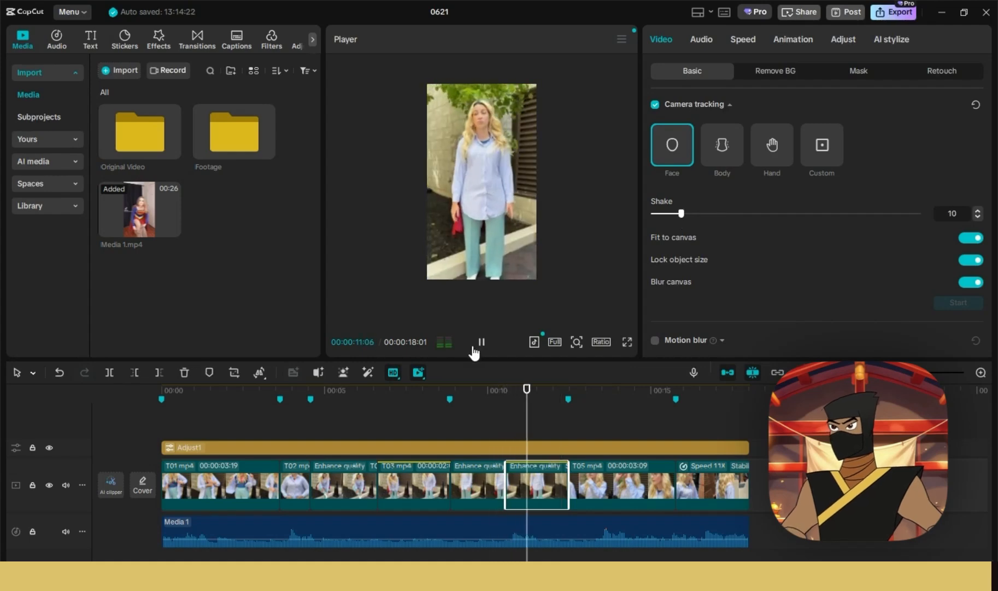